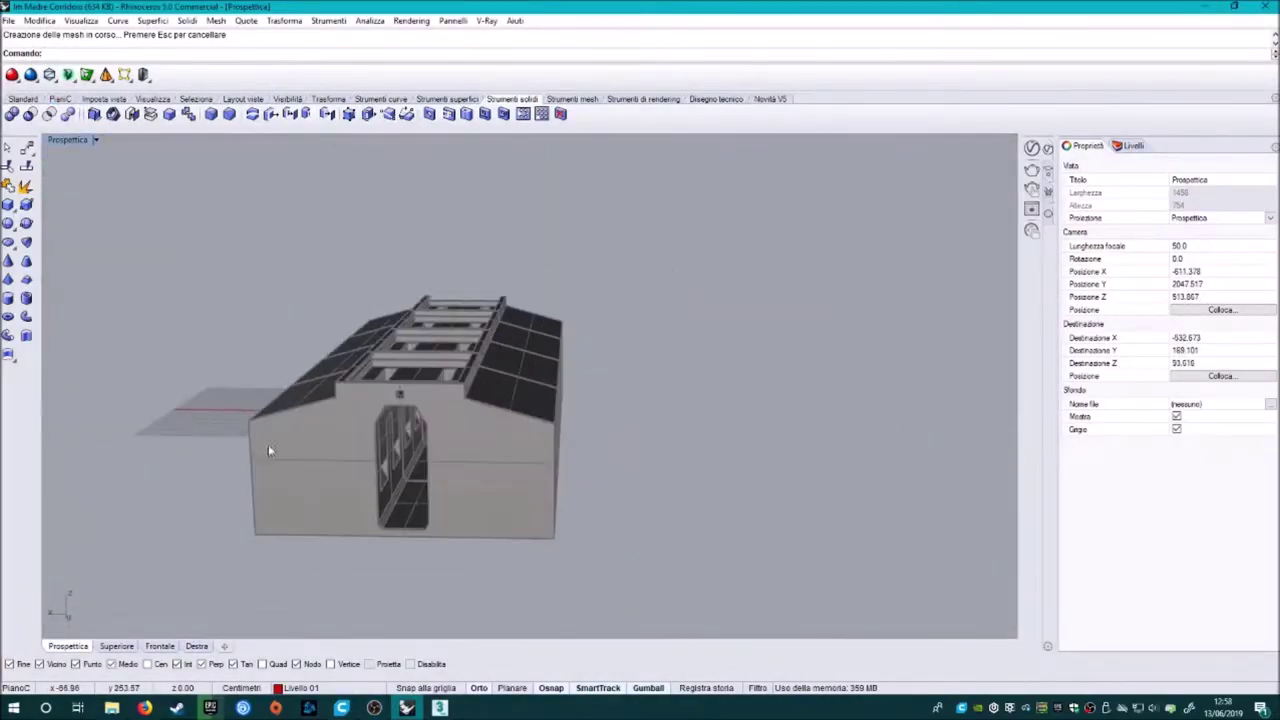
Duplicate the door opening's edges as outline curves and move the copied outline outward.
{"action": "right_click_drag", "start_coordinate": [590, 403], "coordinate": [283, 491]}
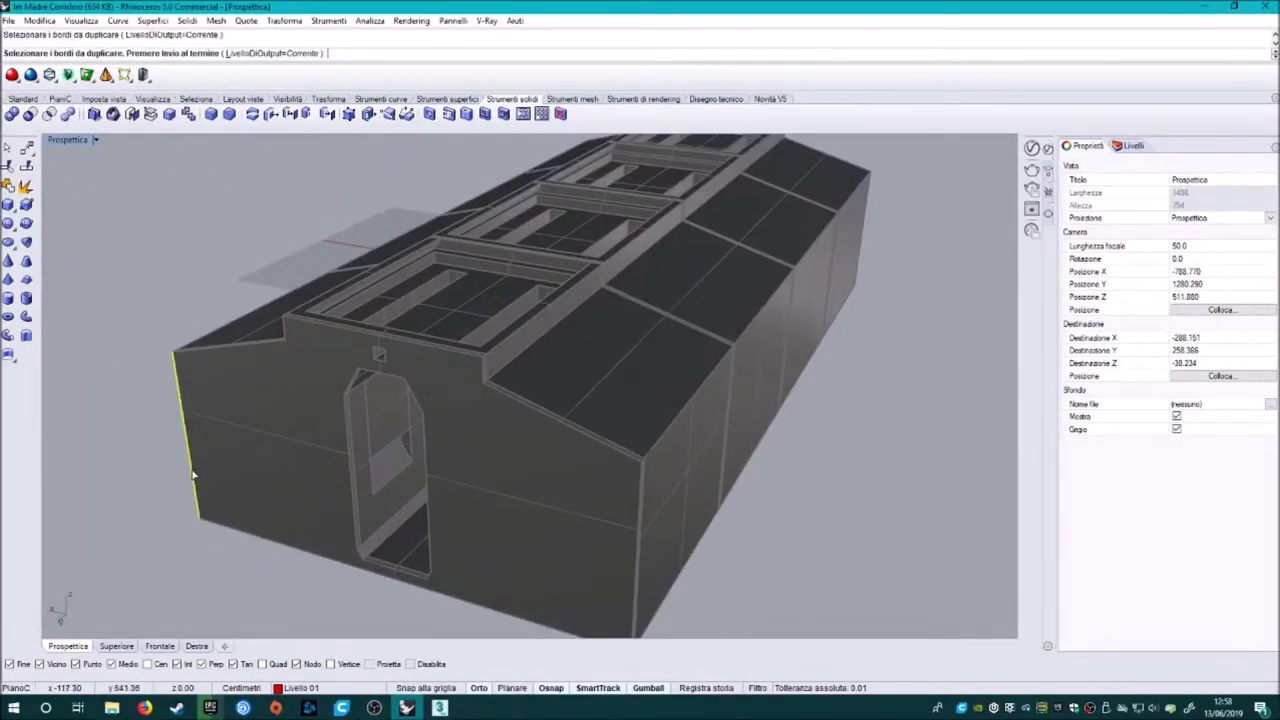
{"action": "left_click", "coordinate": [195, 478]}
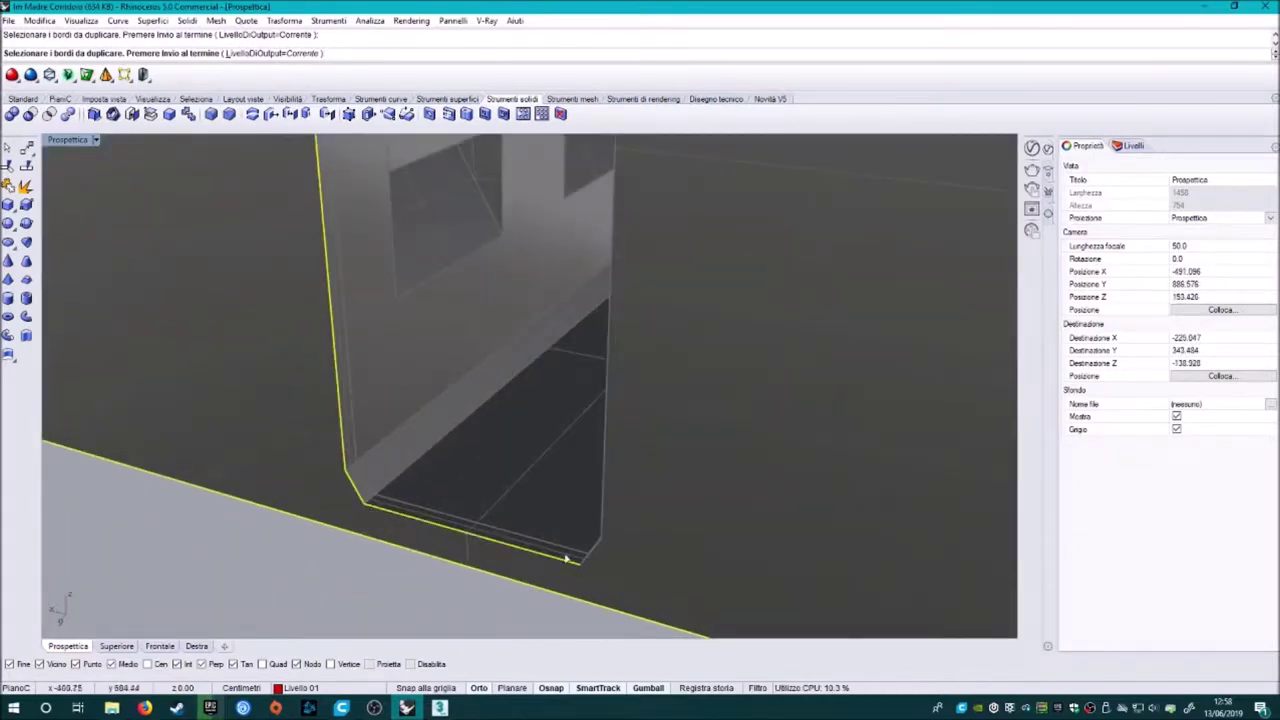
{"action": "key", "text": "Return"}
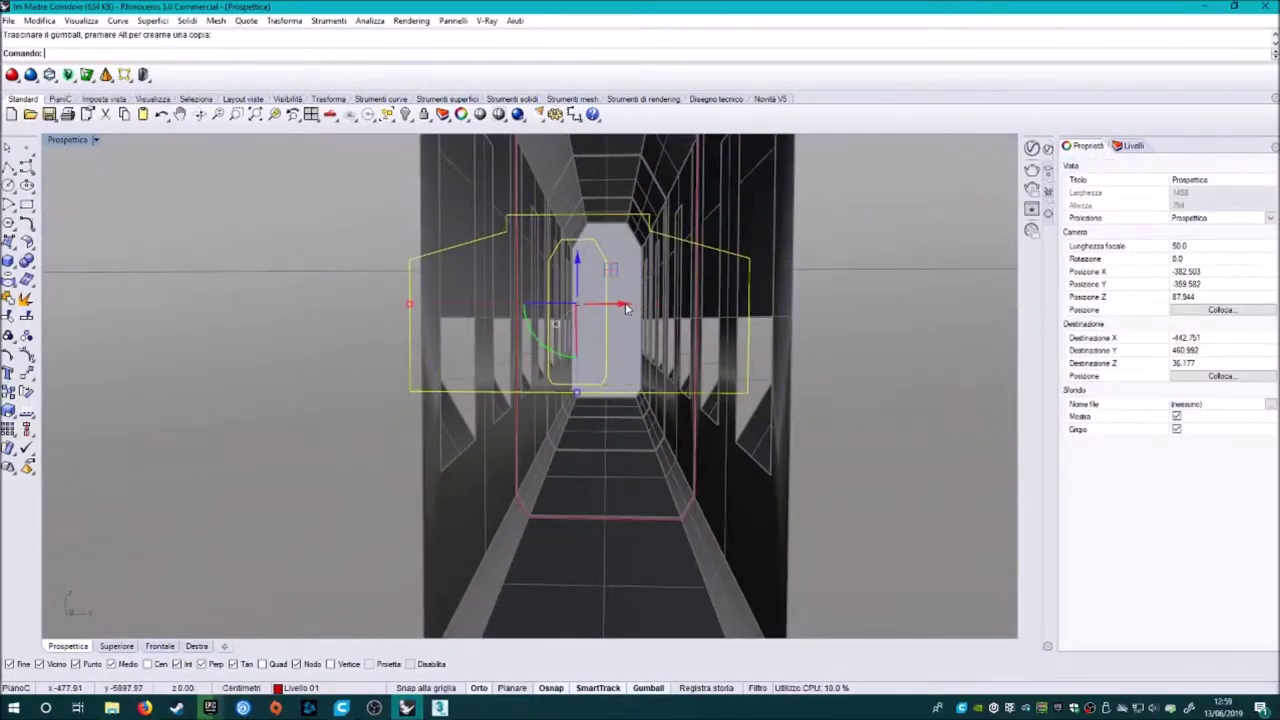
{"action": "left_click_drag", "start_coordinate": [625, 308], "coordinate": [619, 310]}
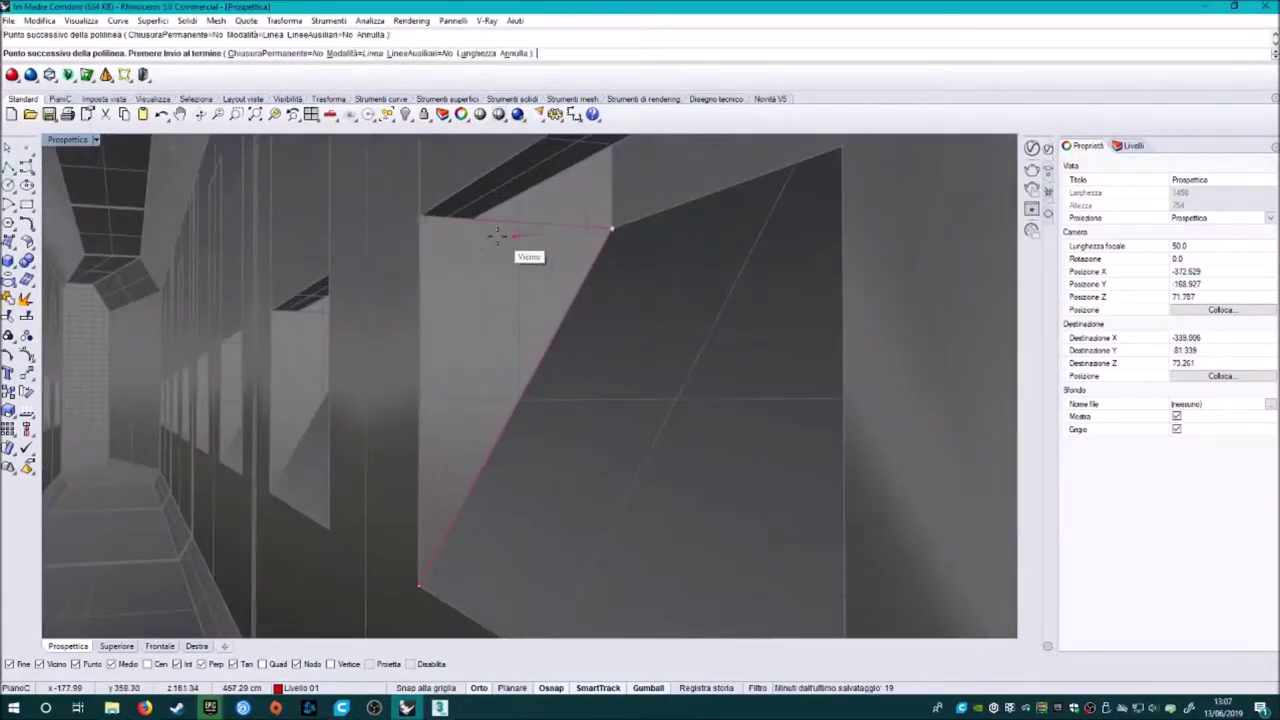
Place the last point on the top edge to finish the two-segment wall polyline.
{"action": "left_click", "coordinate": [497, 235]}
{"action": "key", "text": "Return"}
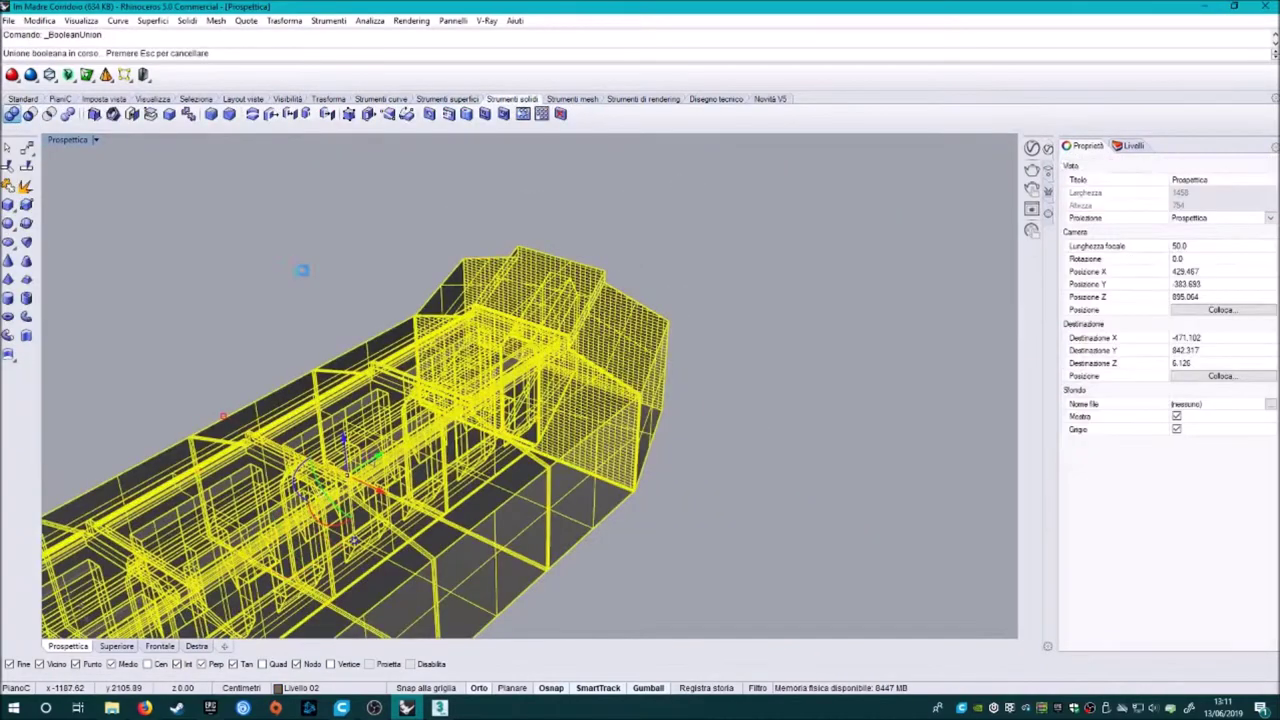
Export the selected building, browsing to the Prove Rhino e AutoCAD folder on the Desktop.
{"action": "left_click", "coordinate": [481, 440]}
{"action": "left_click", "coordinate": [7, 20]}
{"action": "left_click", "coordinate": [60, 265]}
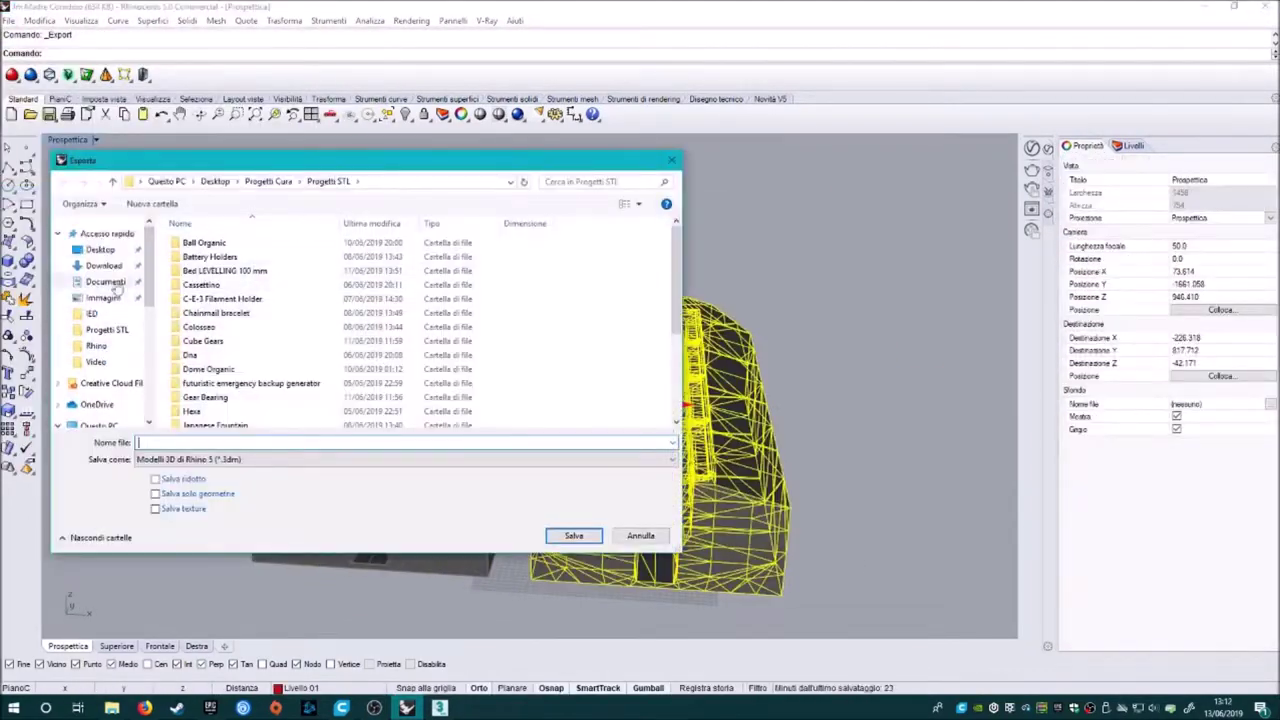
{"action": "left_click", "coordinate": [100, 249]}
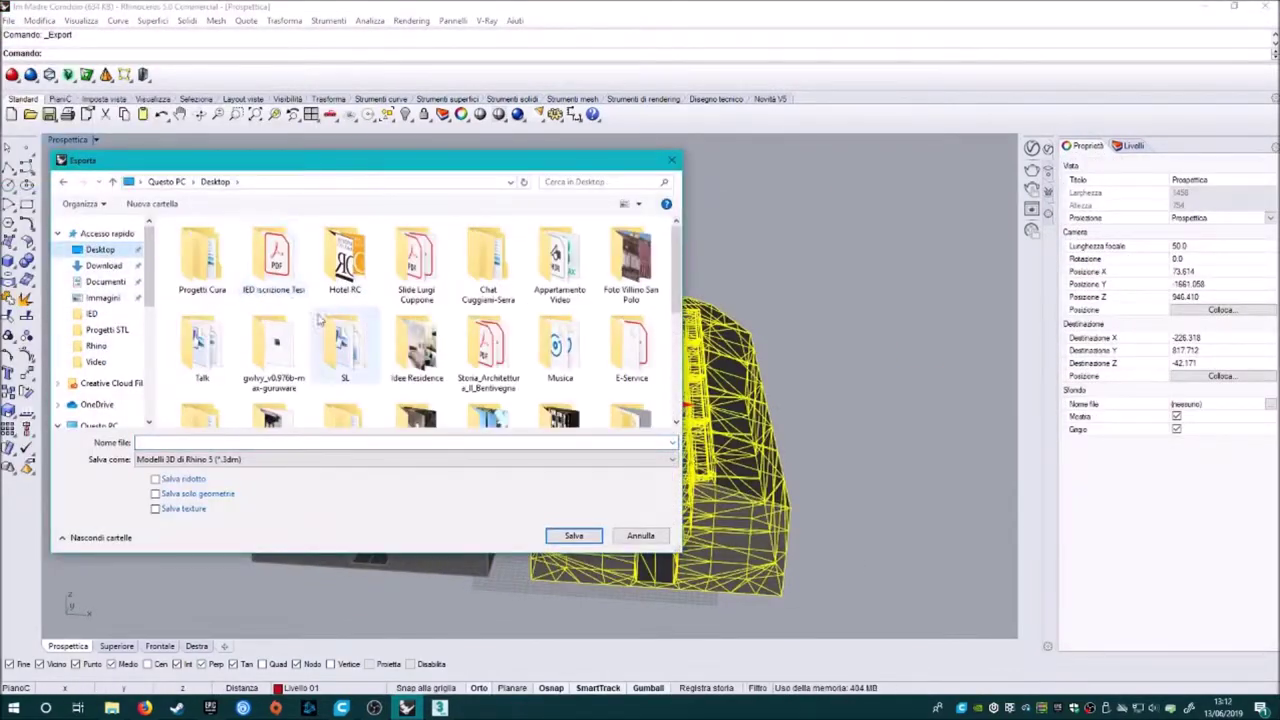
{"action": "double_click", "coordinate": [423, 177]}
Create the I'm Mother export folder, choose the export file type and save.
{"action": "key", "text": "ctrl+shift+n"}
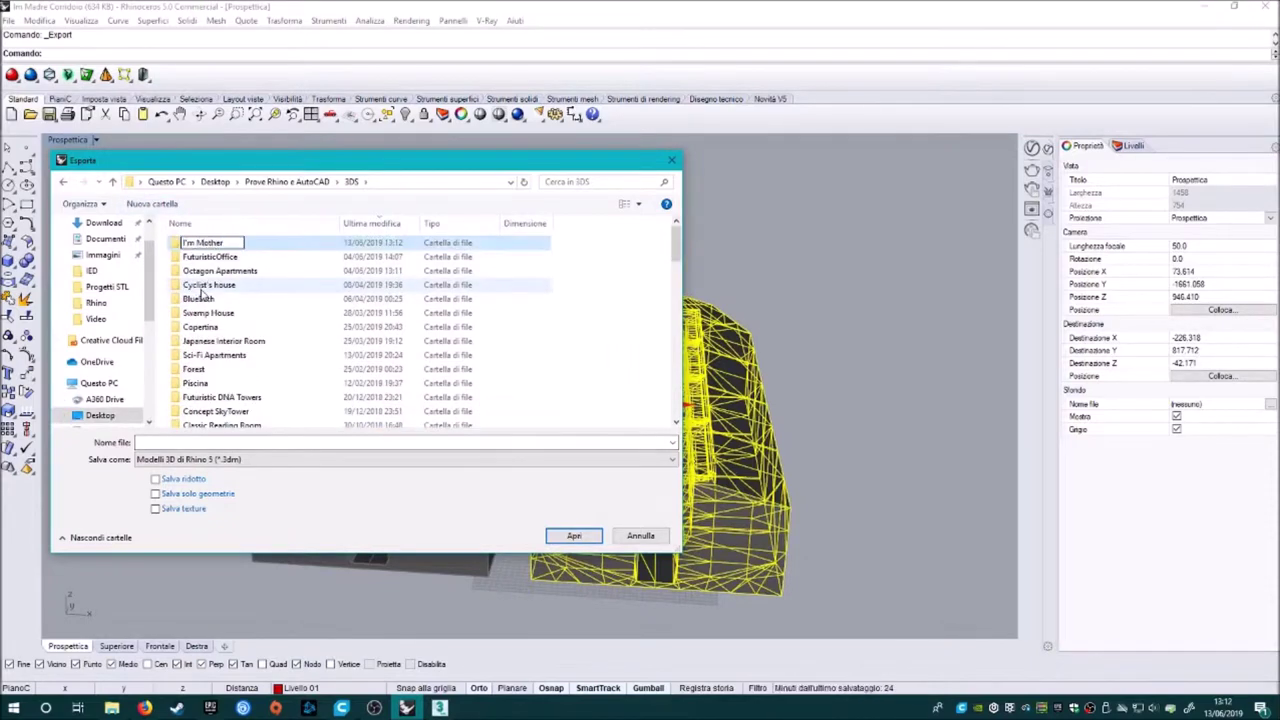
{"action": "left_click", "coordinate": [300, 459]}
{"action": "left_click", "coordinate": [200, 203]}
{"action": "left_click", "coordinate": [573, 535]}
{"action": "left_click", "coordinate": [640, 335]}
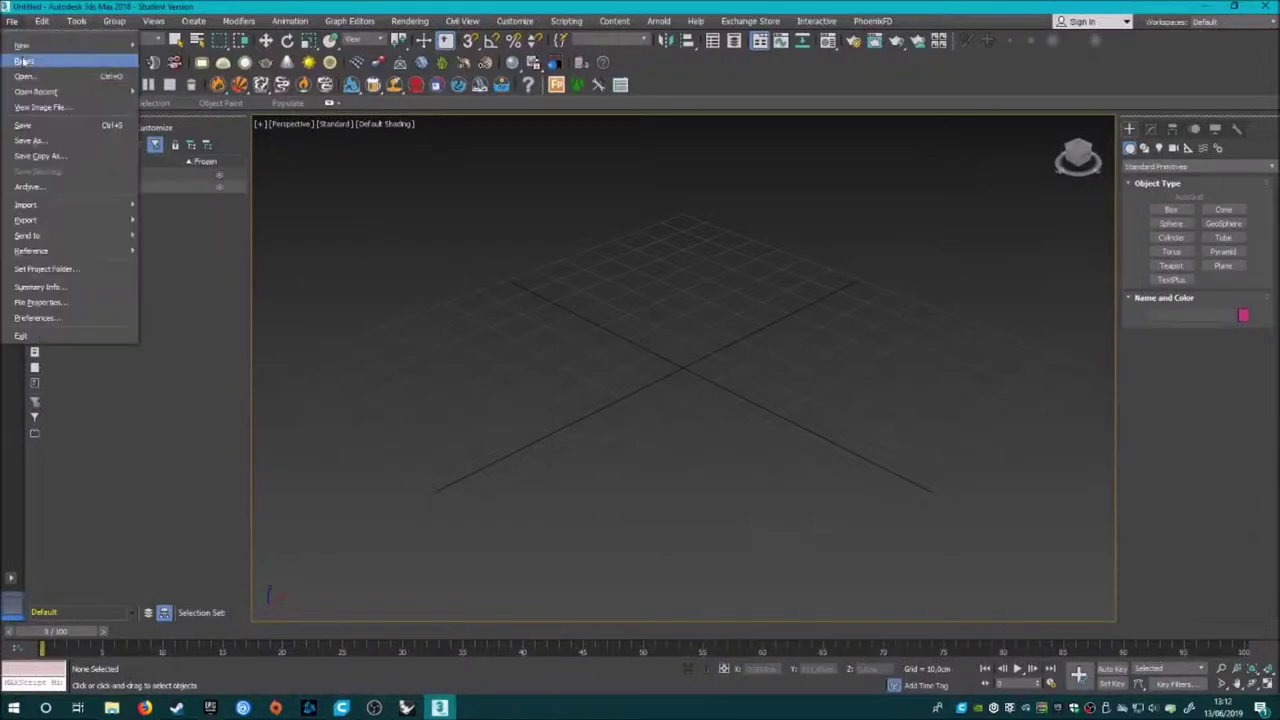
Import the exported corridor model from the I'm Mother folder.
{"action": "left_click", "coordinate": [24, 76]}
{"action": "double_click", "coordinate": [117, 98]}
{"action": "double_click", "coordinate": [117, 98]}
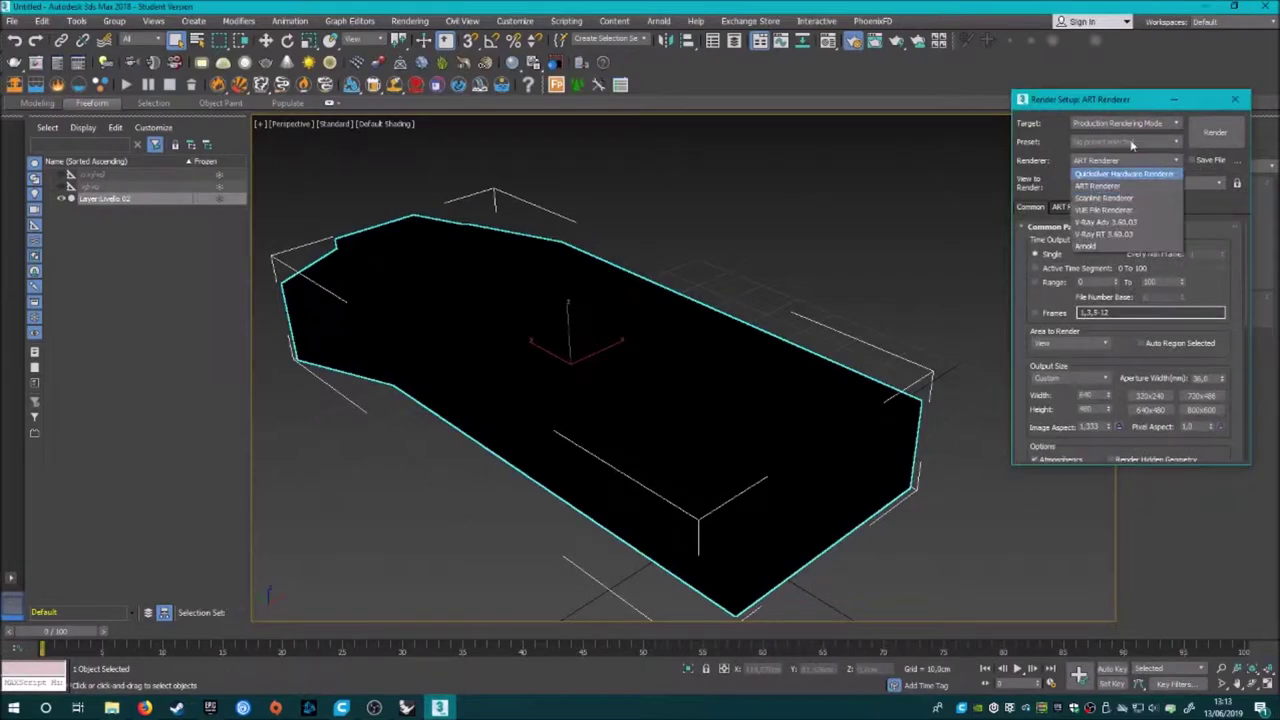
Load the Preset OK Sim V-Ray render preset, then start a new material in the Material Editor.
{"action": "left_click", "coordinate": [1066, 168]}
{"action": "key", "text": "Return"}
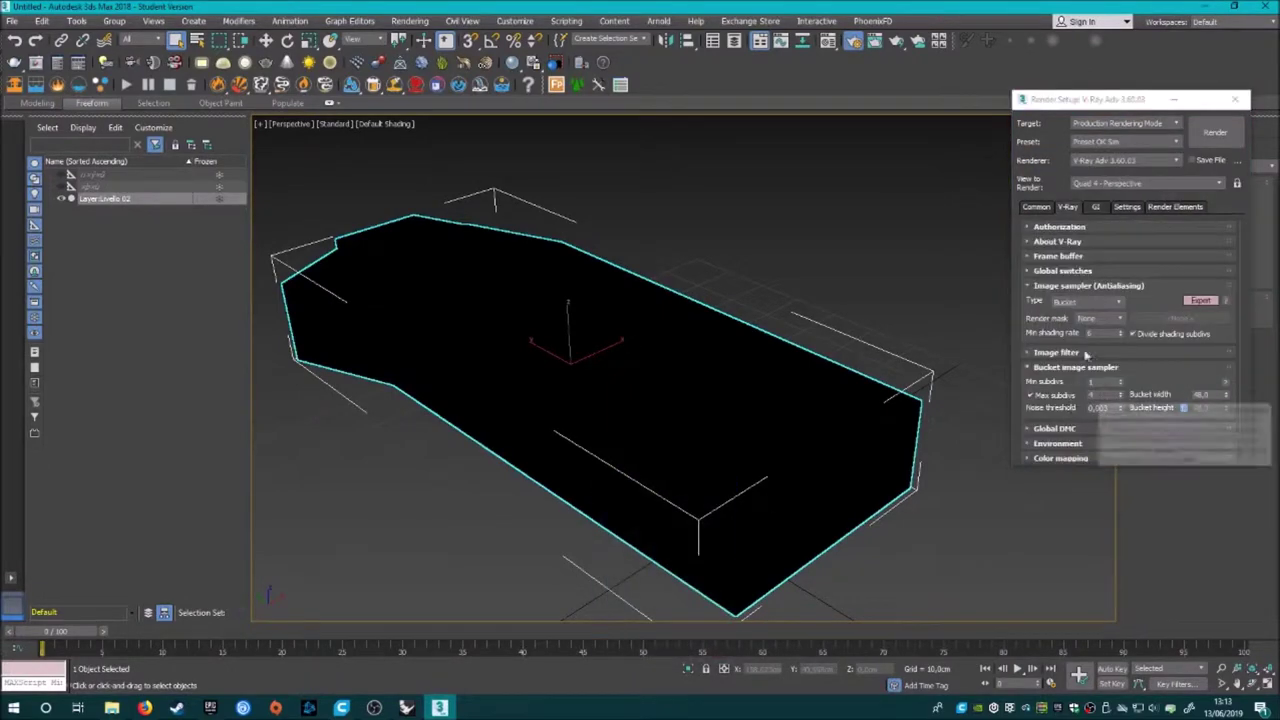
{"action": "key", "text": "m"}
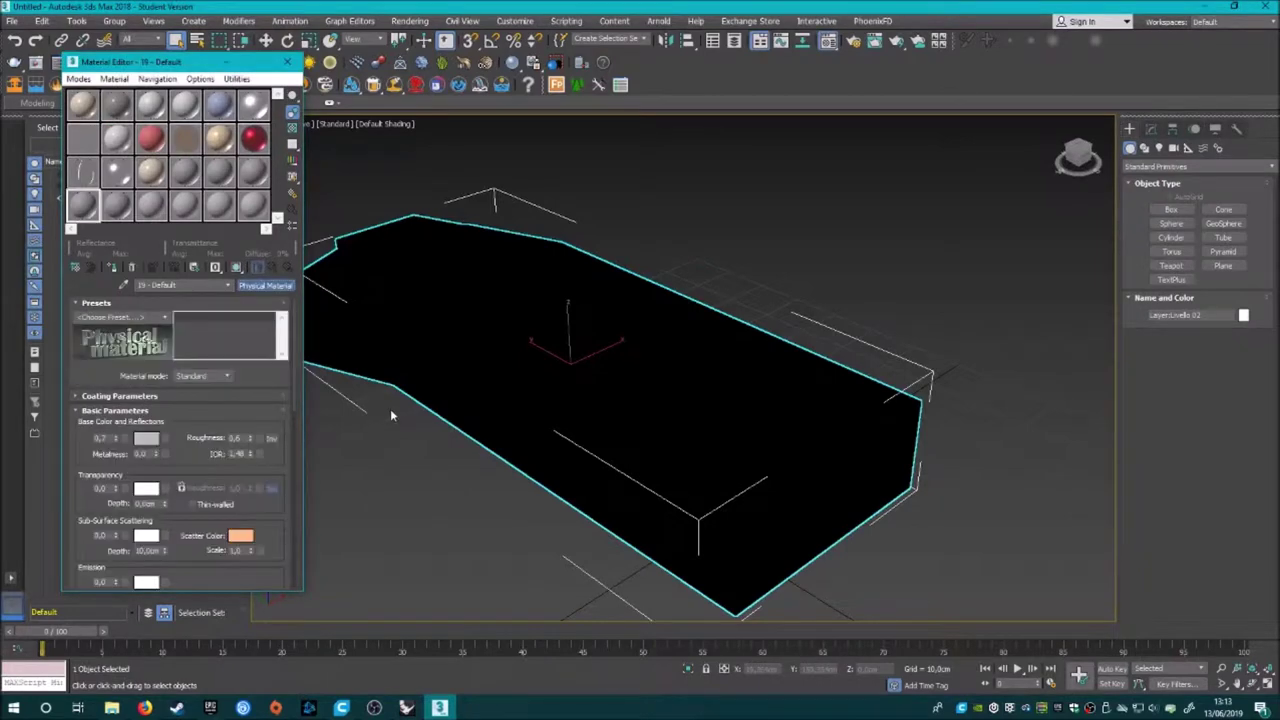
{"action": "left_click", "coordinate": [265, 285]}
Assign a grey VRayMtl named base to the corridor mesh and close the editor.
{"action": "double_click", "coordinate": [560, 420]}
{"action": "left_click", "coordinate": [112, 267]}
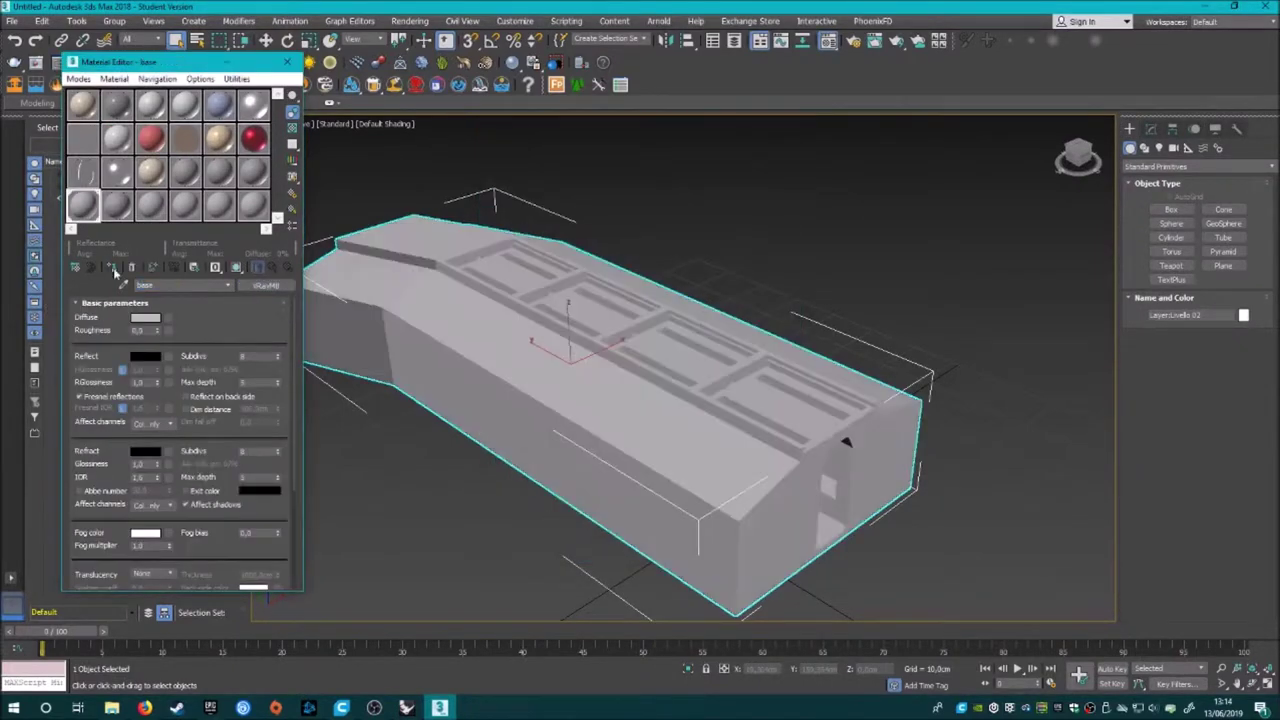
{"action": "key", "text": "m"}
Set up a wireframe Top view of the corridor for placing the physical camera.
{"action": "key", "text": "t"}
{"action": "key", "text": "F3"}
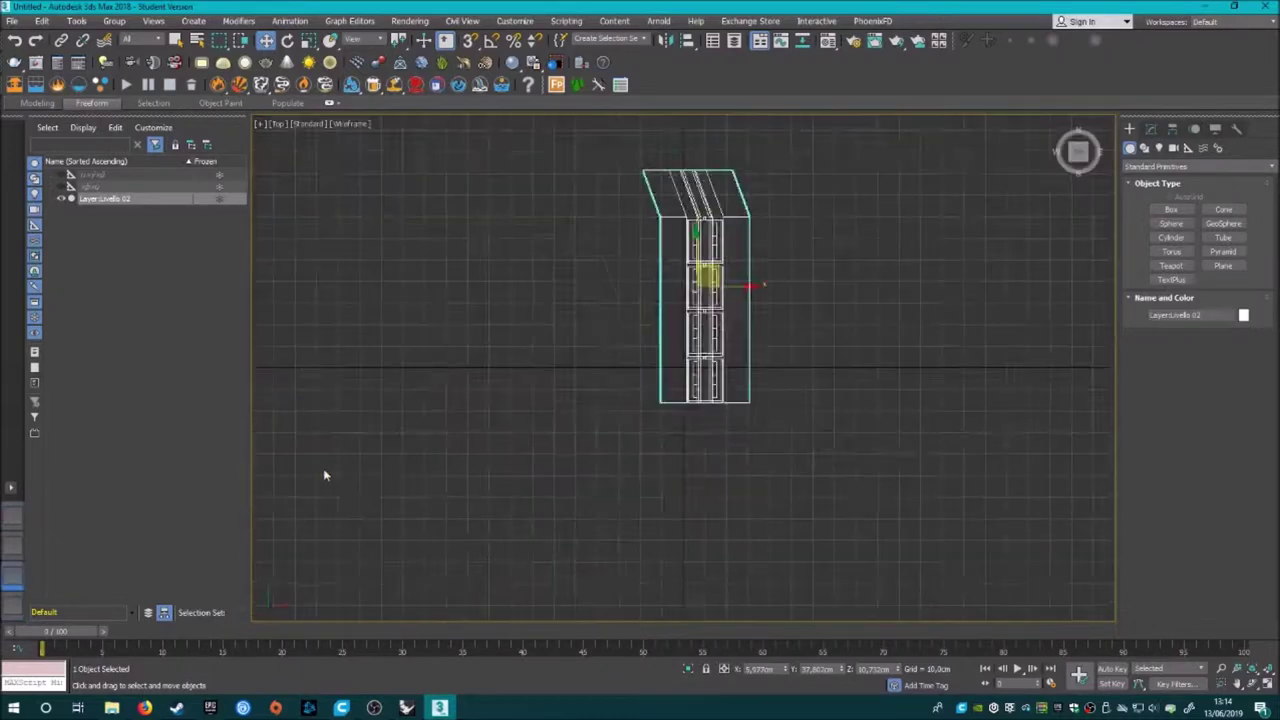
{"action": "left_click", "coordinate": [323, 468]}
{"action": "key", "text": "p"}
{"action": "mouse_move", "coordinate": [400, 468]}
{"action": "middle_mouse_down", "text": "alt"}
{"action": "mouse_move", "coordinate": [657, 368]}
{"action": "mouse_move", "coordinate": [610, 450]}
{"action": "middle_mouse_up", "text": "alt"}
{"action": "key", "text": "t"}
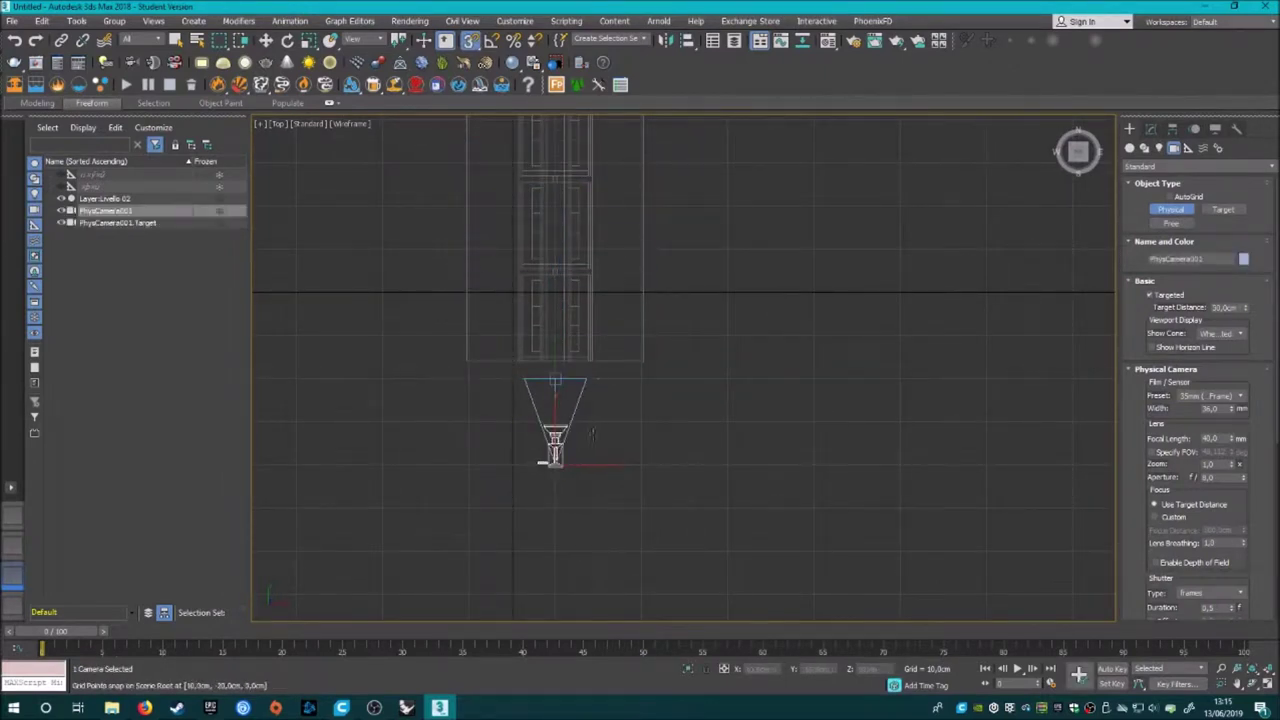
Select the camera target and PhysCamera001, and check the view through the camera.
{"action": "left_click", "coordinate": [557, 430]}
{"action": "scroll", "coordinate": [557, 430], "scroll_direction": "up", "scroll_amount": 3}
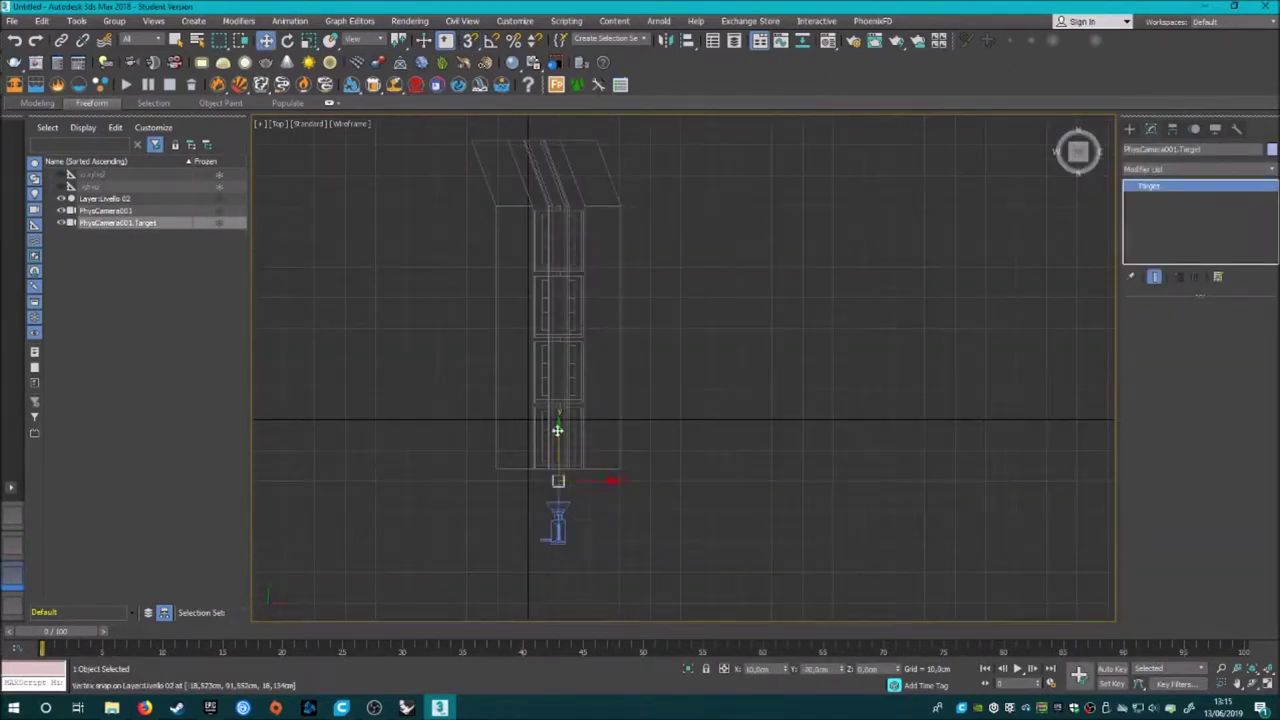
{"action": "left_click", "coordinate": [675, 428]}
{"action": "key", "text": "c"}
{"action": "key", "text": "F3"}
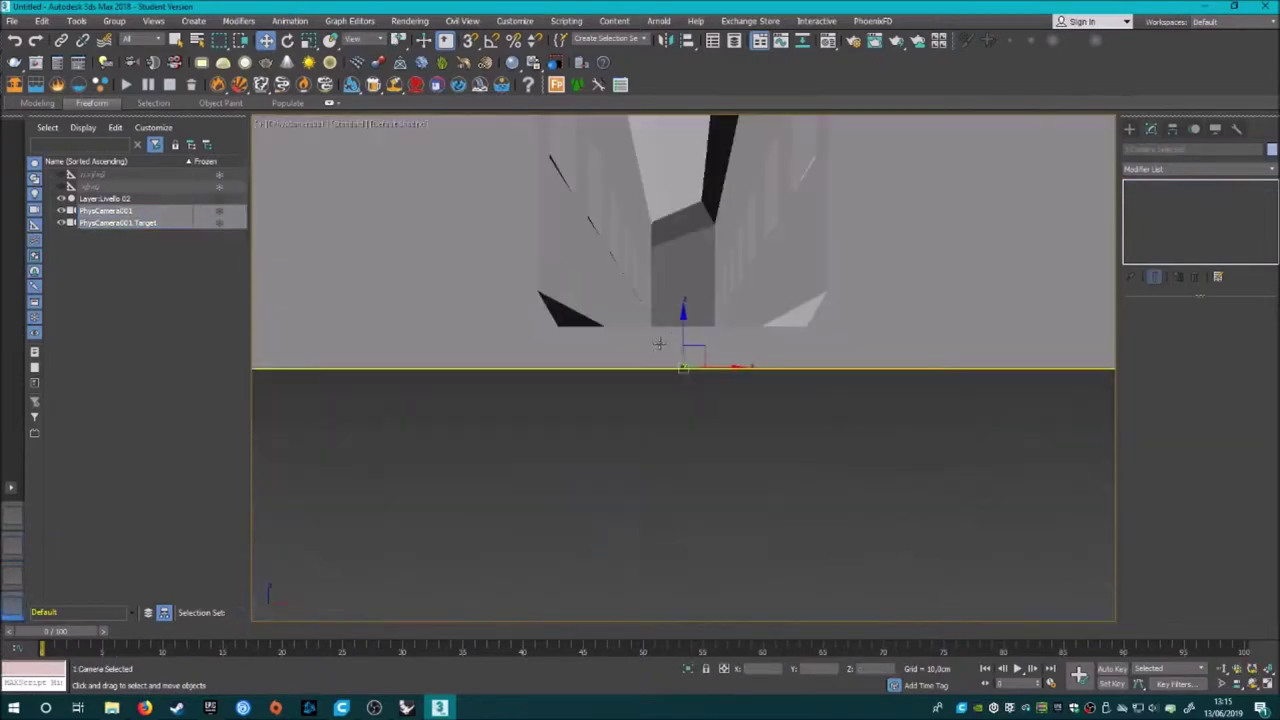
{"action": "key", "text": "f"}
{"action": "key", "text": "F3"}
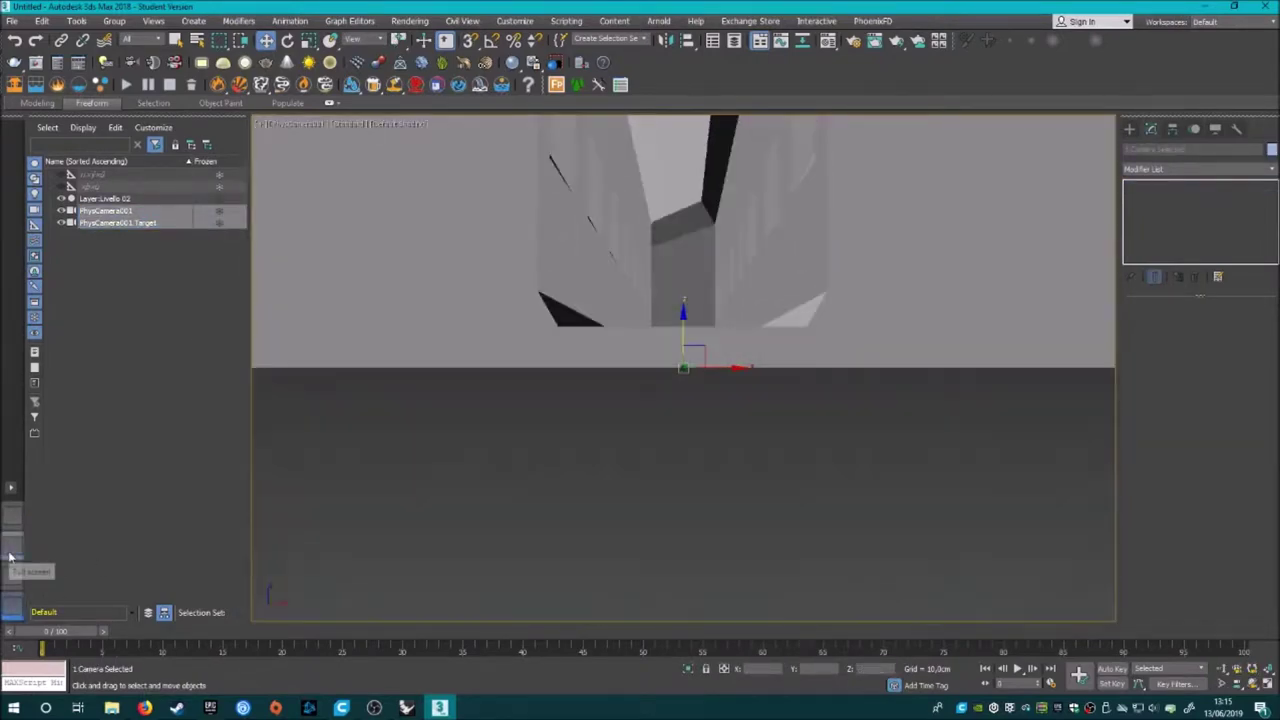
Select the corridor mesh and undo to take the camera out of the scene.
{"action": "scroll", "coordinate": [572, 571], "scroll_direction": "down", "scroll_amount": 5}
{"action": "scroll", "coordinate": [589, 542], "scroll_direction": "up", "scroll_amount": 6}
{"action": "scroll", "coordinate": [586, 442], "scroll_direction": "down", "scroll_amount": 3}
{"action": "left_click", "coordinate": [552, 430]}
{"action": "scroll", "coordinate": [748, 354], "scroll_direction": "down", "scroll_amount": 2}
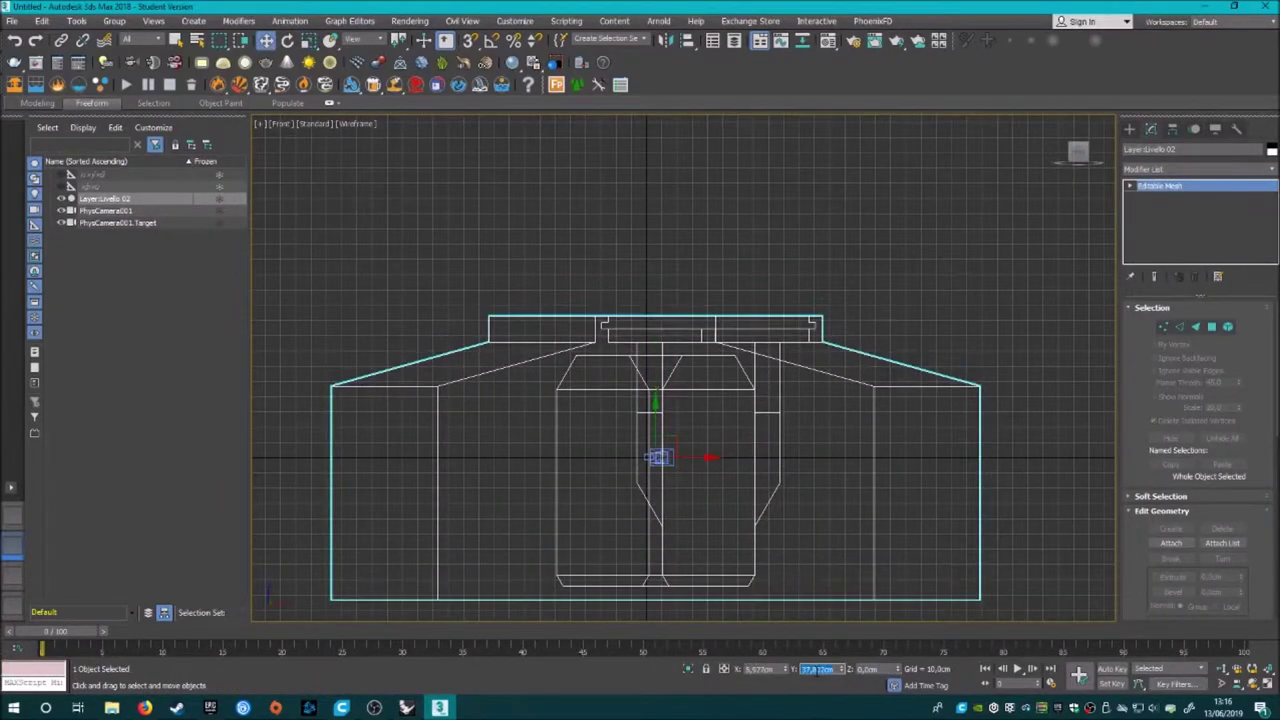
{"action": "scroll", "coordinate": [662, 474], "scroll_direction": "up", "scroll_amount": 5}
{"action": "scroll", "coordinate": [597, 483], "scroll_direction": "down", "scroll_amount": 6}
{"action": "key", "text": "ctrl+z"}
{"action": "scroll", "coordinate": [597, 483], "scroll_direction": "up", "scroll_amount": 5}
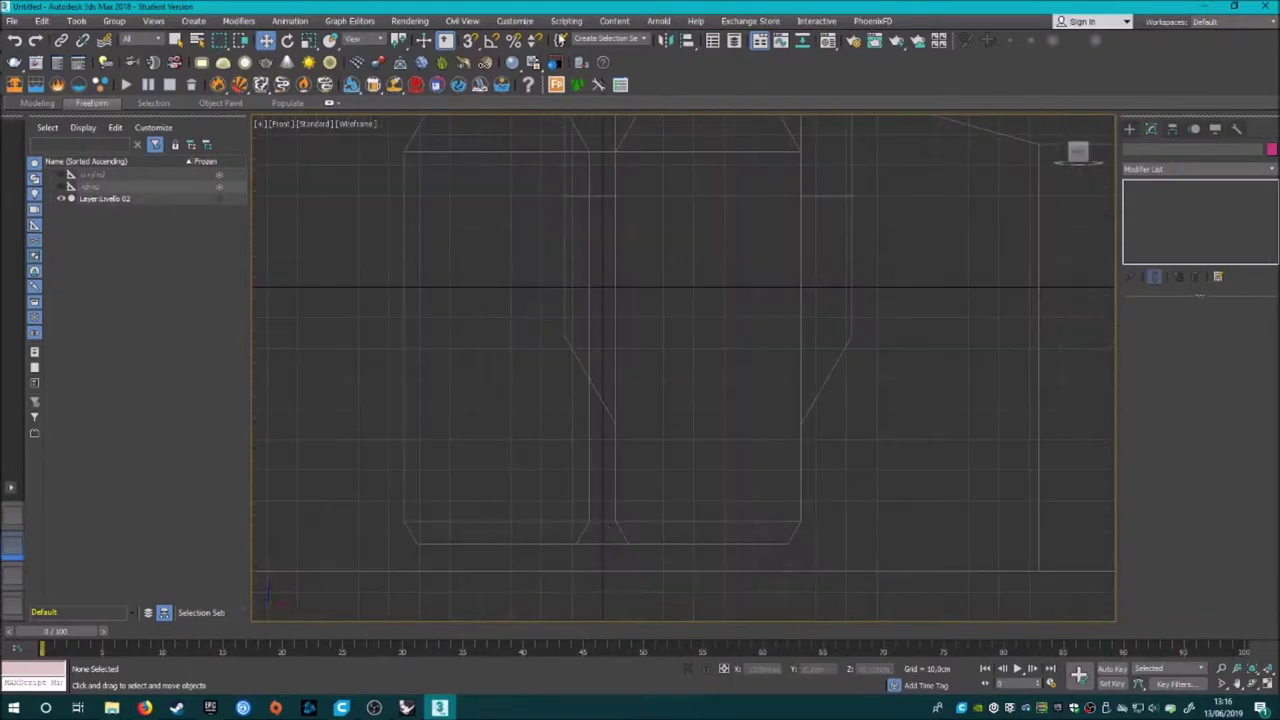
{"action": "scroll", "coordinate": [480, 498], "scroll_direction": "down", "scroll_amount": 2}
Draw a tall helper box in front of the corridor and increase its height.
{"action": "left_click_drag", "start_coordinate": [480, 498], "coordinate": [509, 267]}
{"action": "left_click", "coordinate": [1151, 130]}
{"action": "left_click_drag", "start_coordinate": [1240, 324], "coordinate": [1245, 302]}
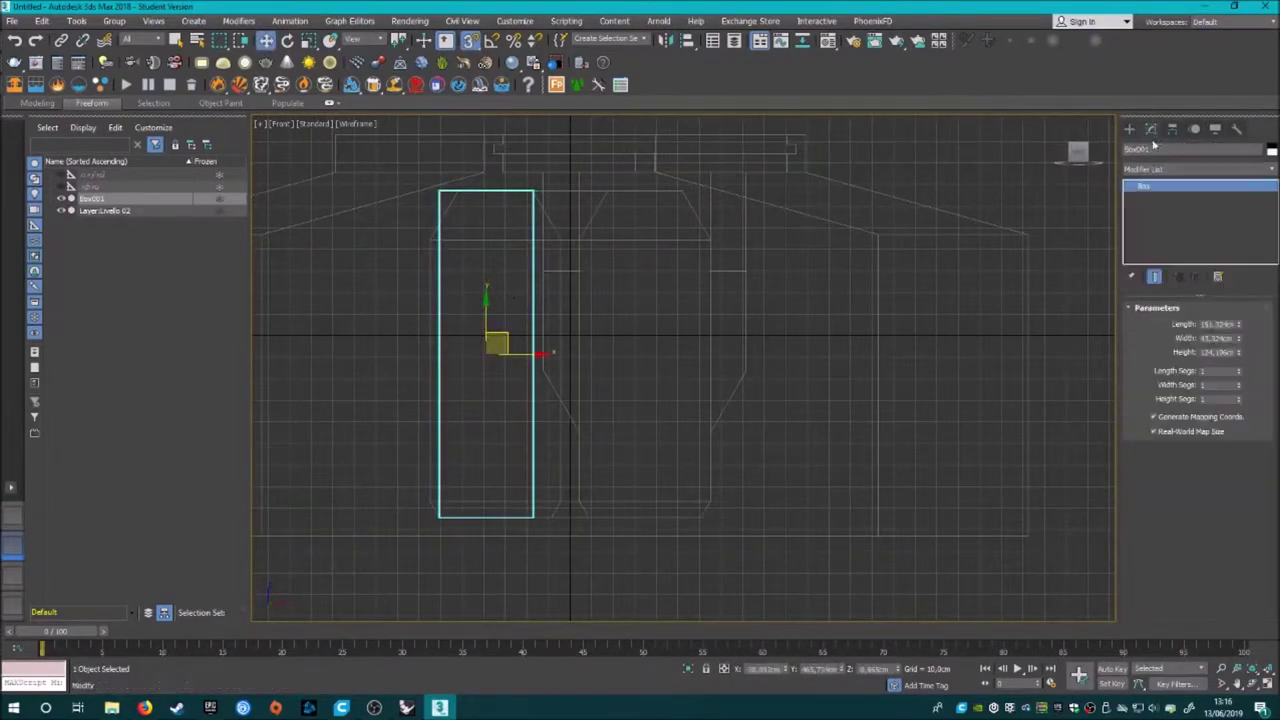
{"action": "scroll", "coordinate": [650, 287], "scroll_direction": "down", "scroll_amount": 3}
{"action": "left_click", "coordinate": [650, 287]}
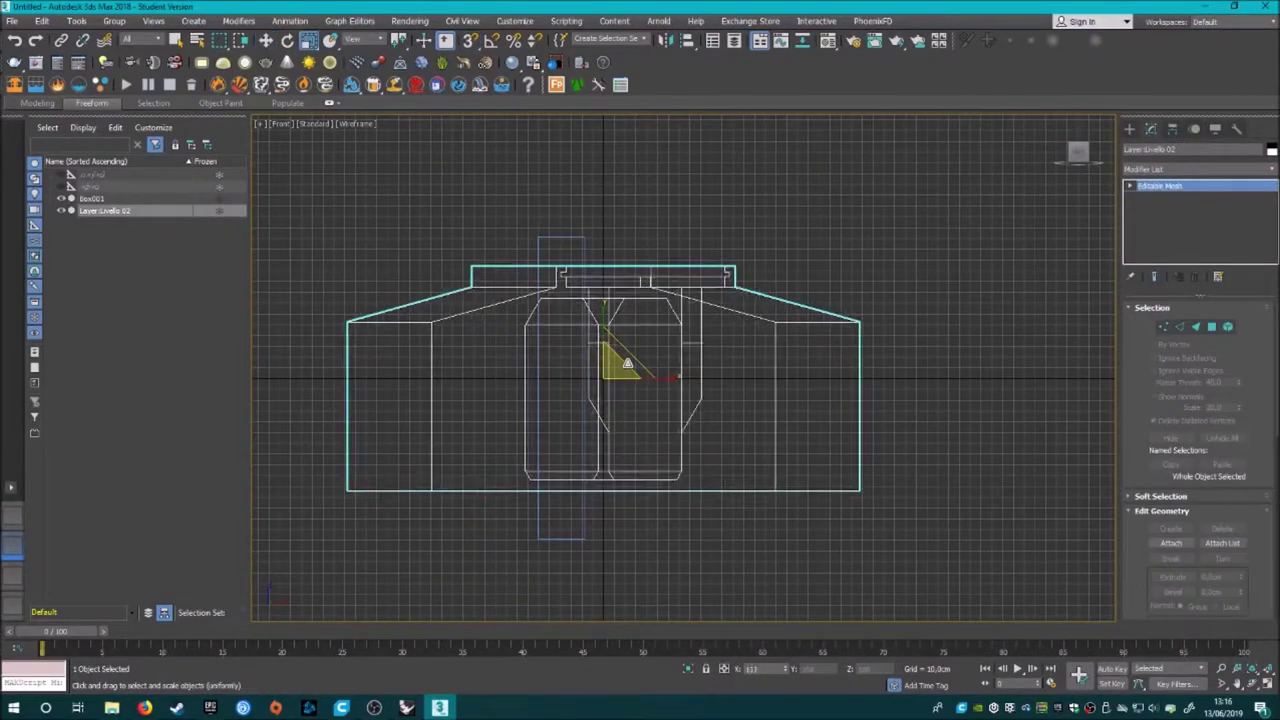
{"action": "scroll", "coordinate": [625, 365], "scroll_direction": "up", "scroll_amount": 2}
In Top view, open the physical camera's settings to realign it on the centre line.
{"action": "key", "text": "t"}
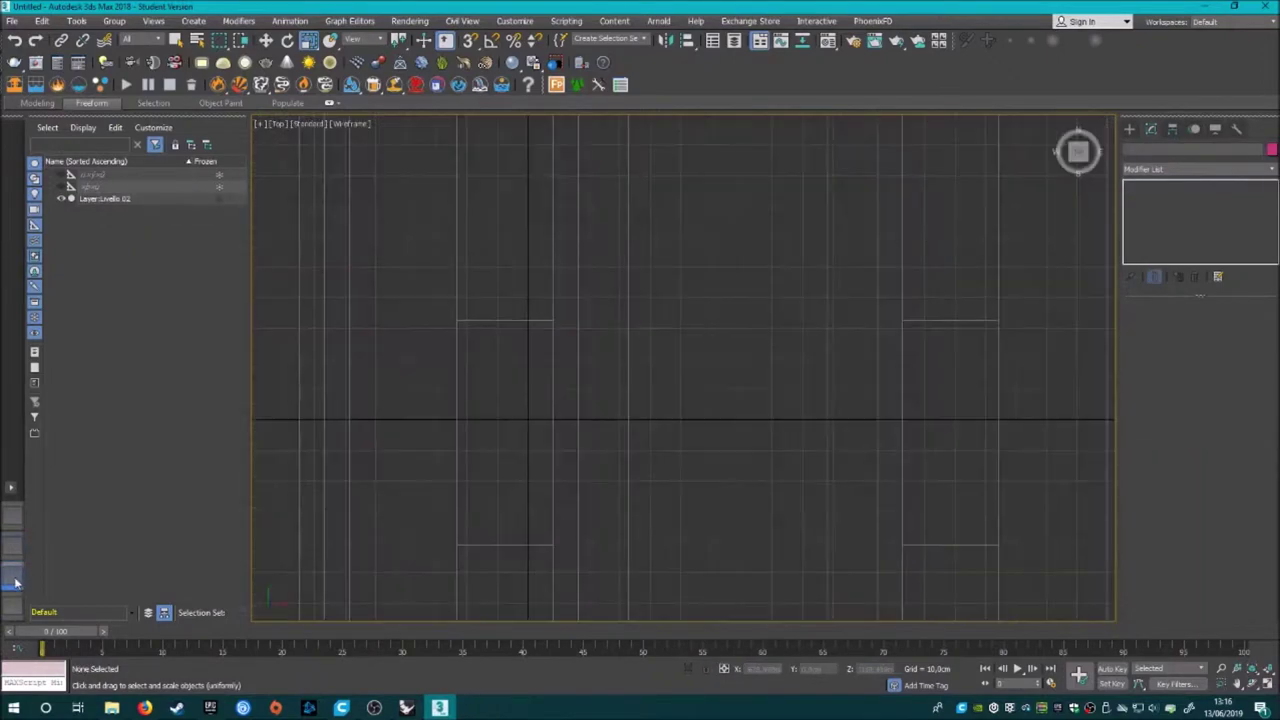
{"action": "scroll", "coordinate": [603, 418], "scroll_direction": "down", "scroll_amount": 3}
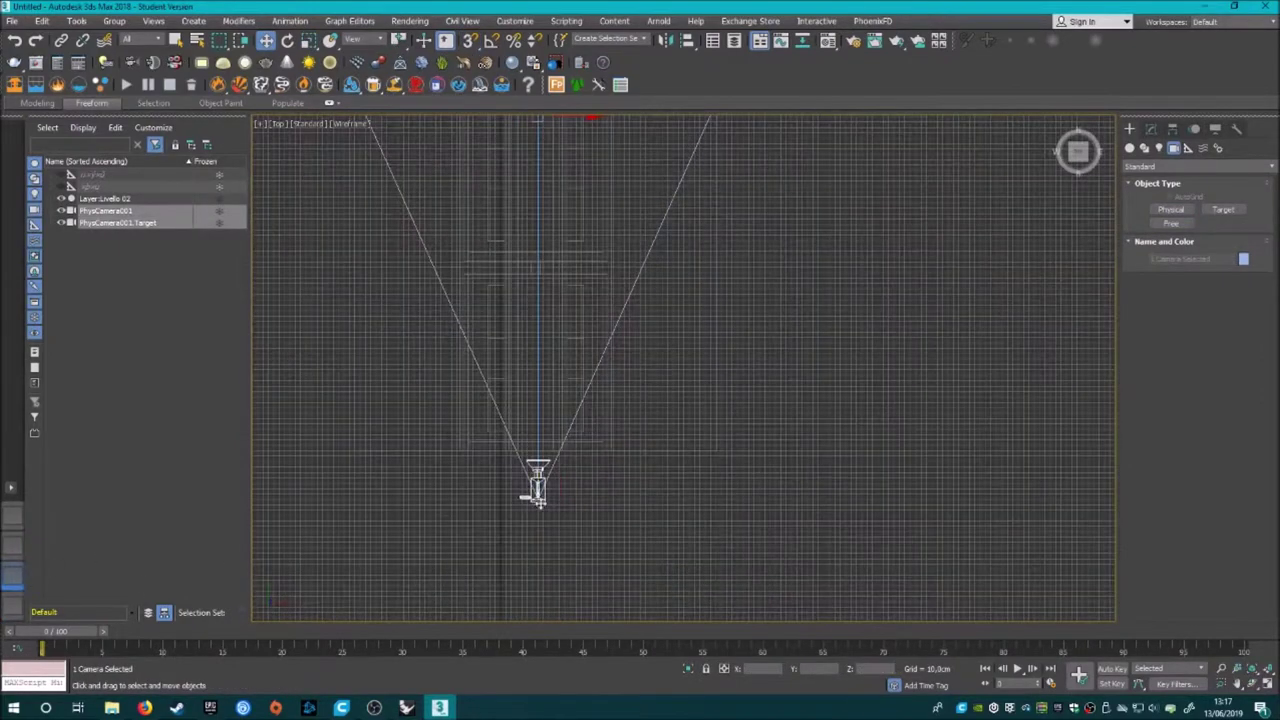
{"action": "left_click", "coordinate": [1151, 131]}
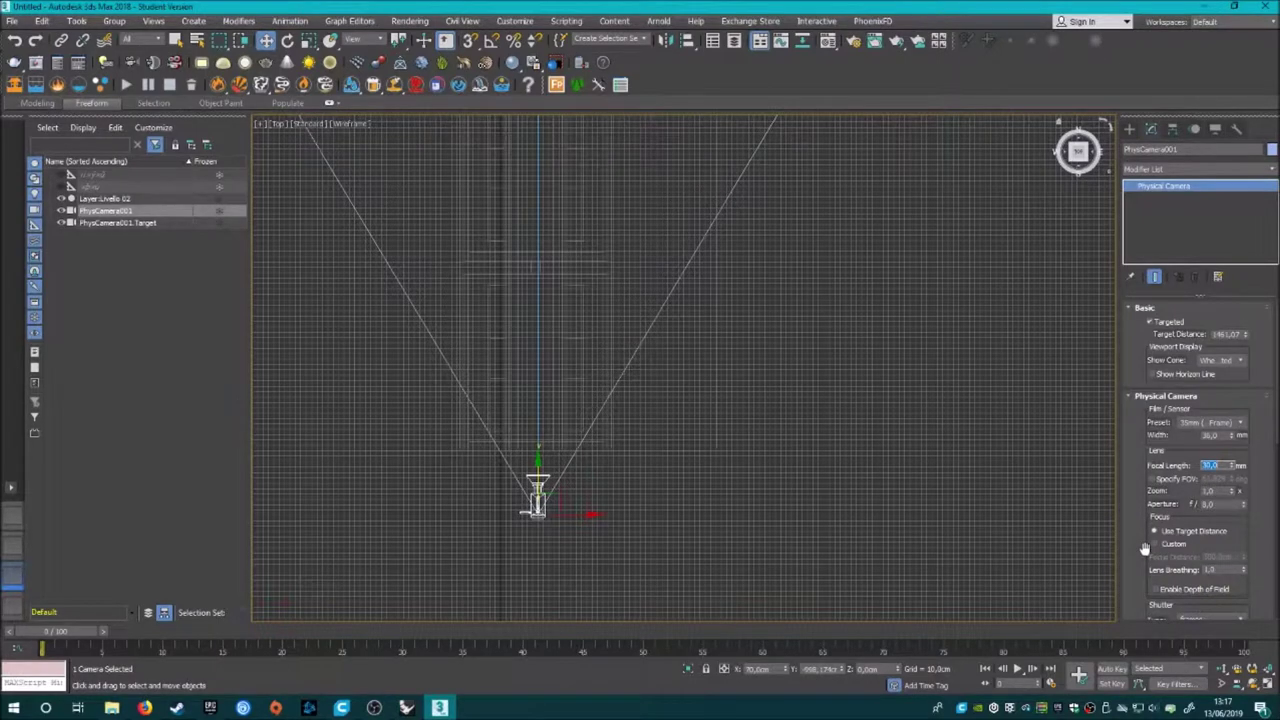
Set PhysCamera001's shutter to 1/250 s with manual ISO 100 exposure and view through it.
{"action": "scroll", "coordinate": [1148, 541], "scroll_direction": "down", "scroll_amount": 5}
{"action": "left_click", "coordinate": [1192, 478]}
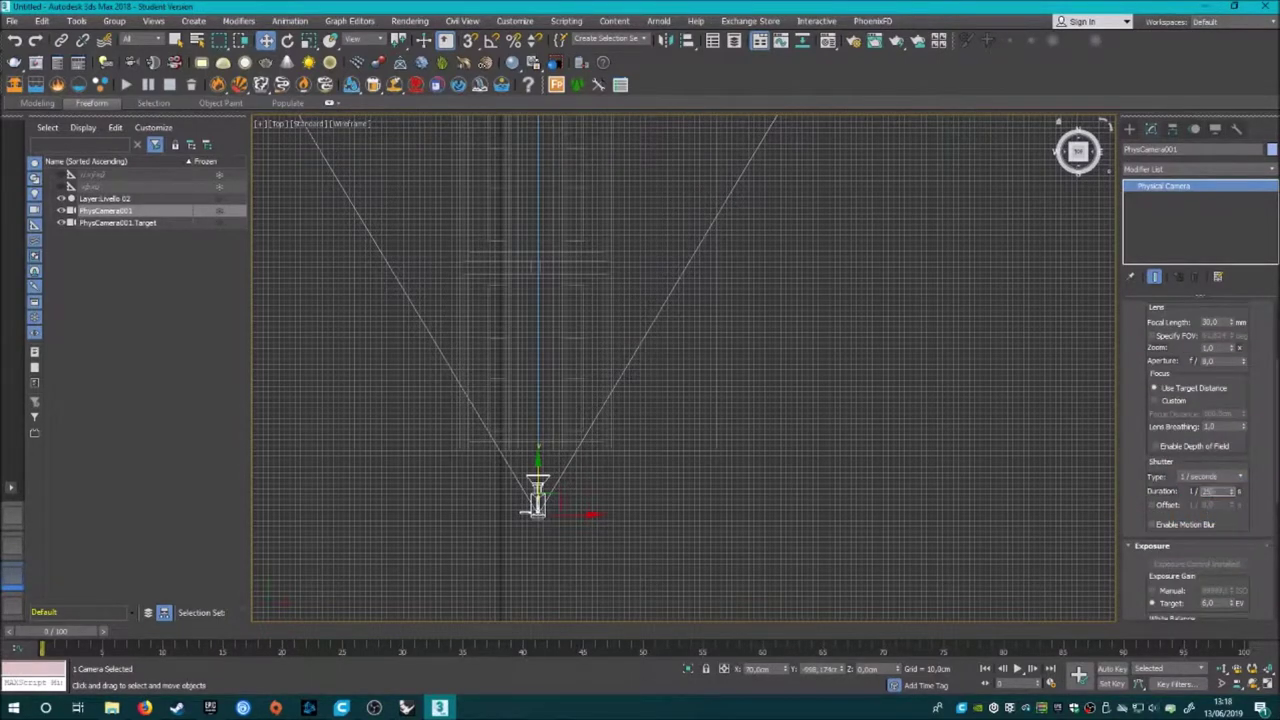
{"action": "left_click", "coordinate": [14, 606]}
Dolly the camera further down the corridor, deselect it and return to Top wireframe view.
{"action": "left_click", "coordinate": [1222, 668]}
{"action": "left_click_drag", "start_coordinate": [680, 440], "coordinate": [675, 393]}
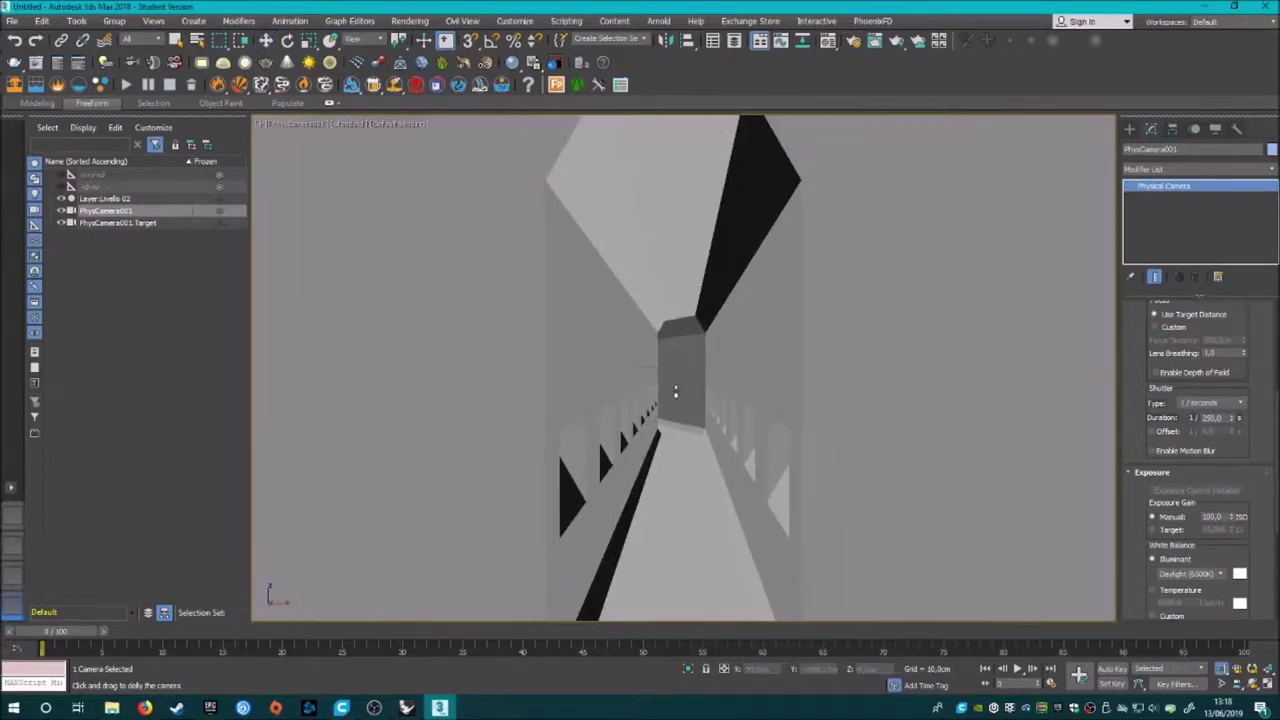
{"action": "left_click", "coordinate": [193, 377]}
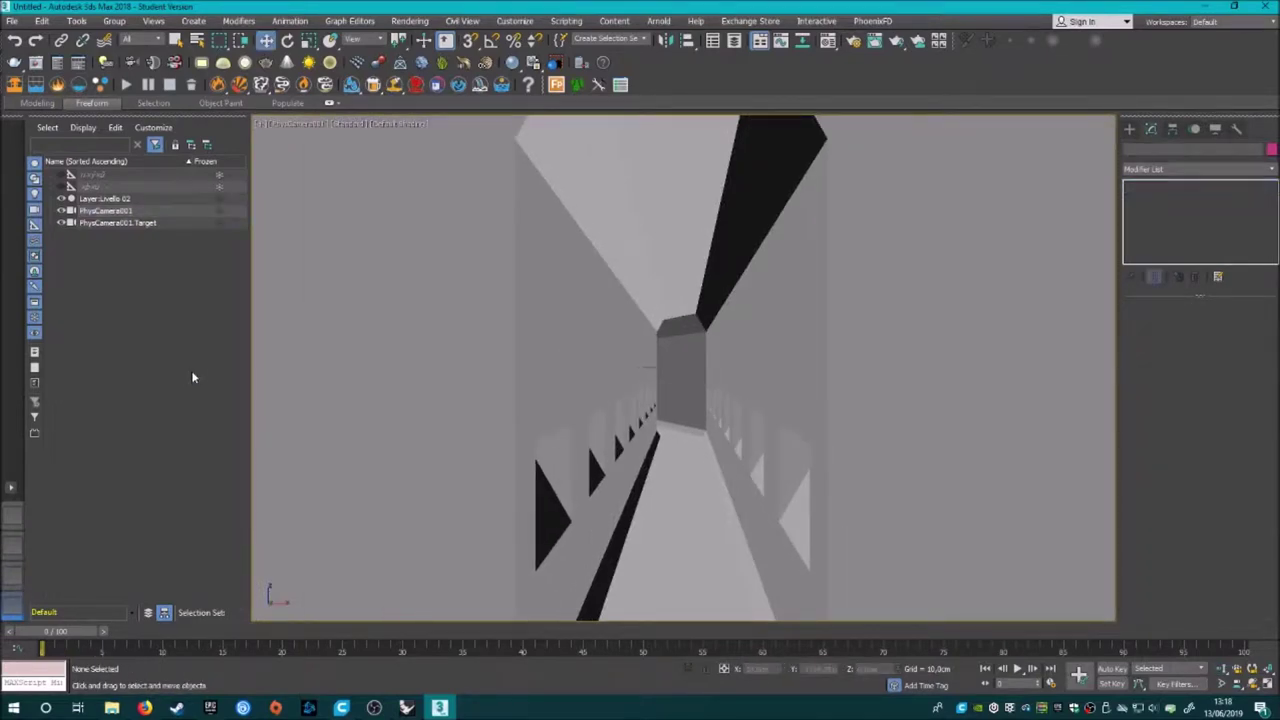
{"action": "left_click", "coordinate": [12, 577]}
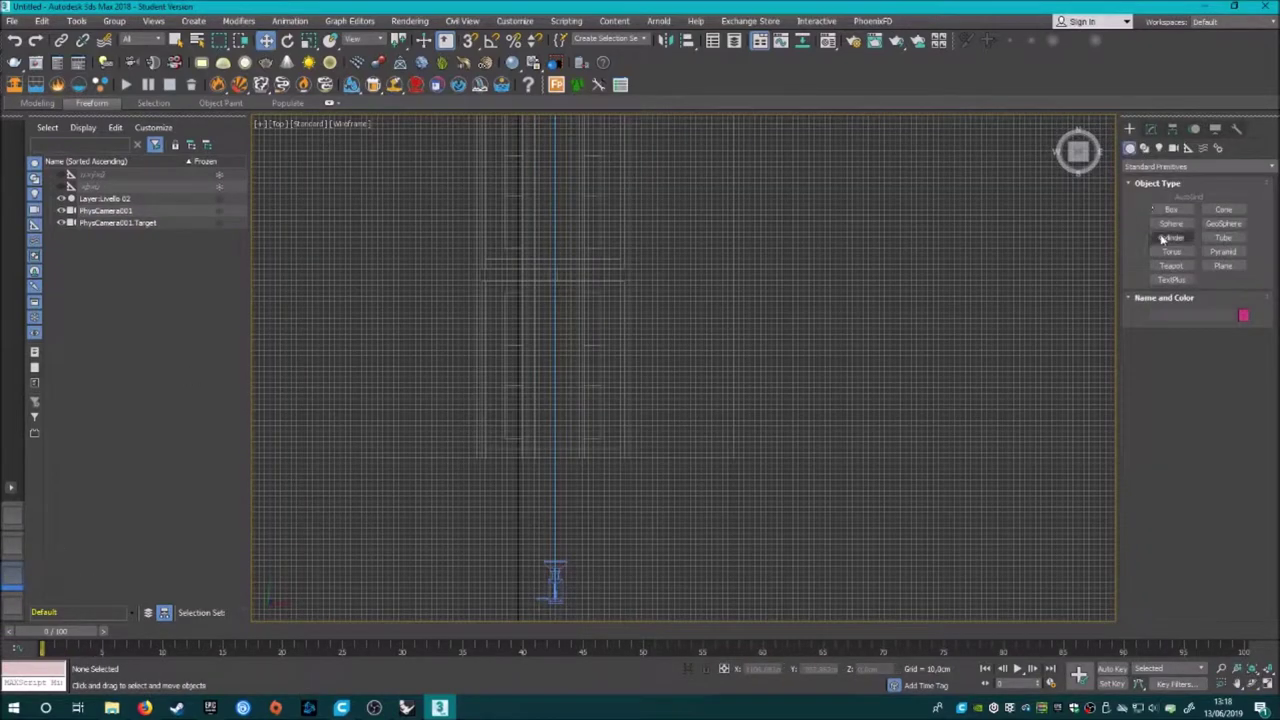
Create a 50-sided, 10 cm-radius cylinder in the Front view.
{"action": "key", "text": "f"}
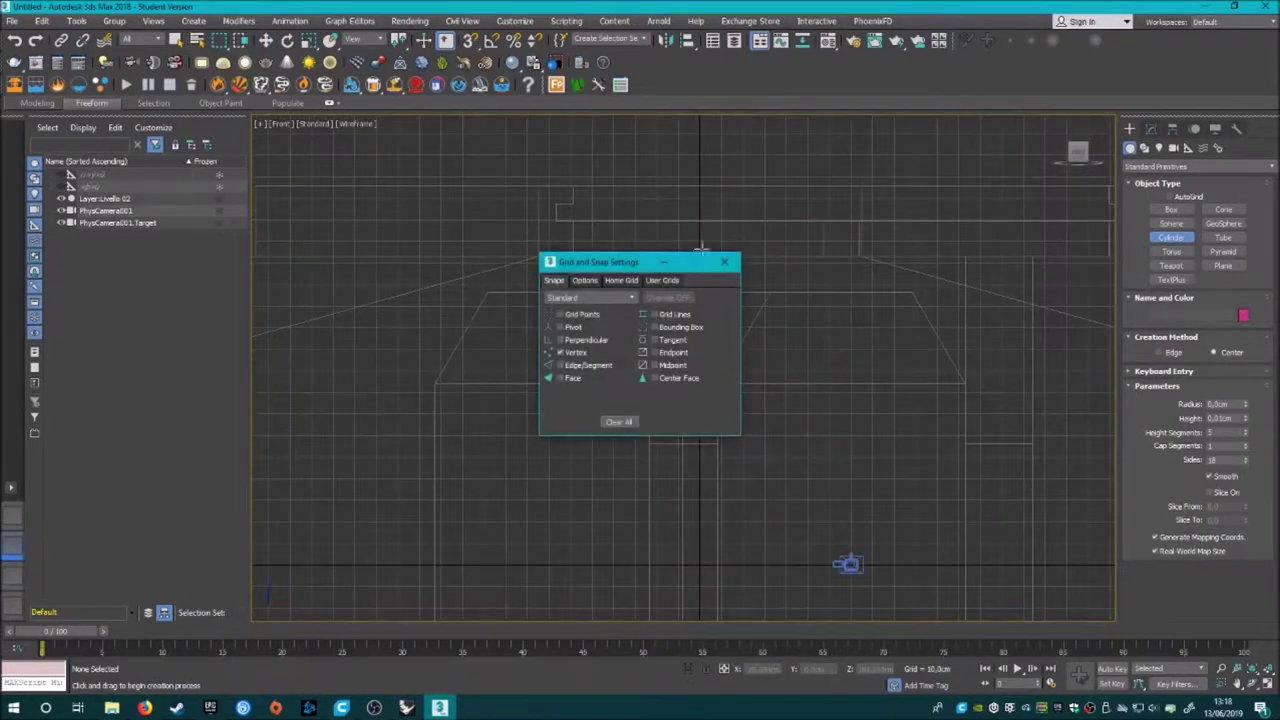
{"action": "right_click", "coordinate": [485, 292]}
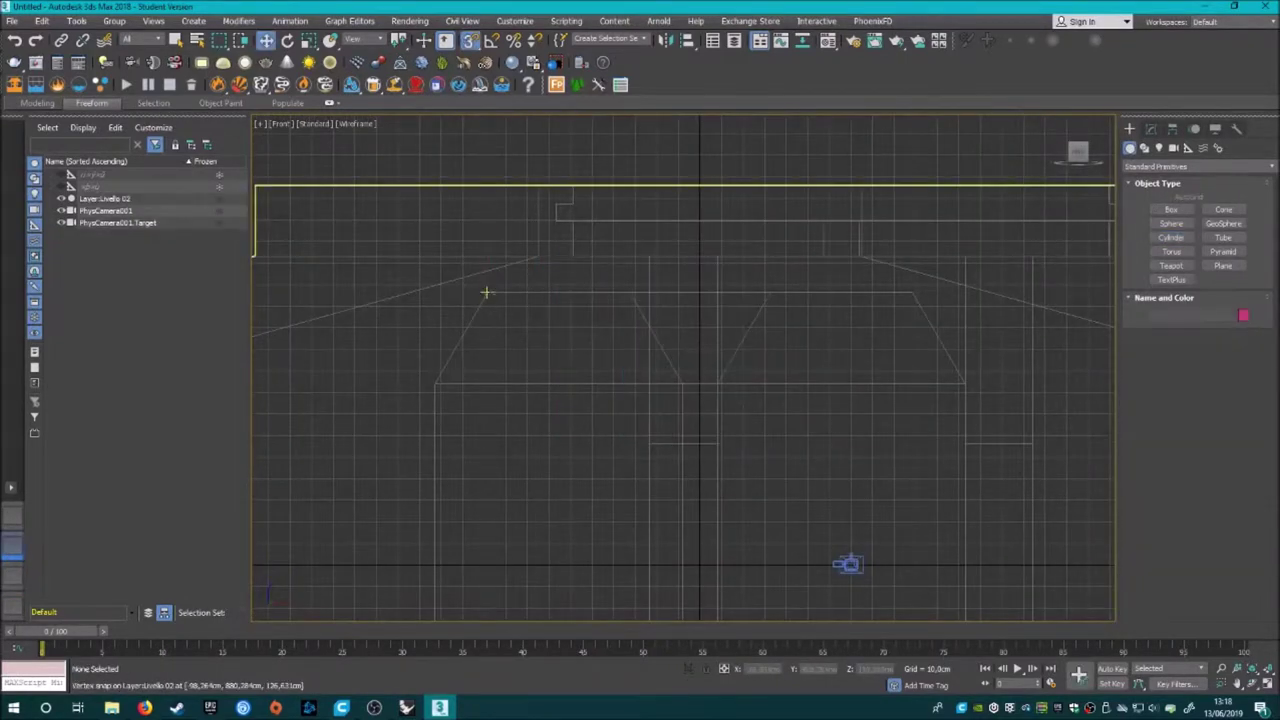
{"action": "left_click", "coordinate": [1171, 237]}
{"action": "key", "text": "w"}
{"action": "left_click", "coordinate": [1150, 128]}
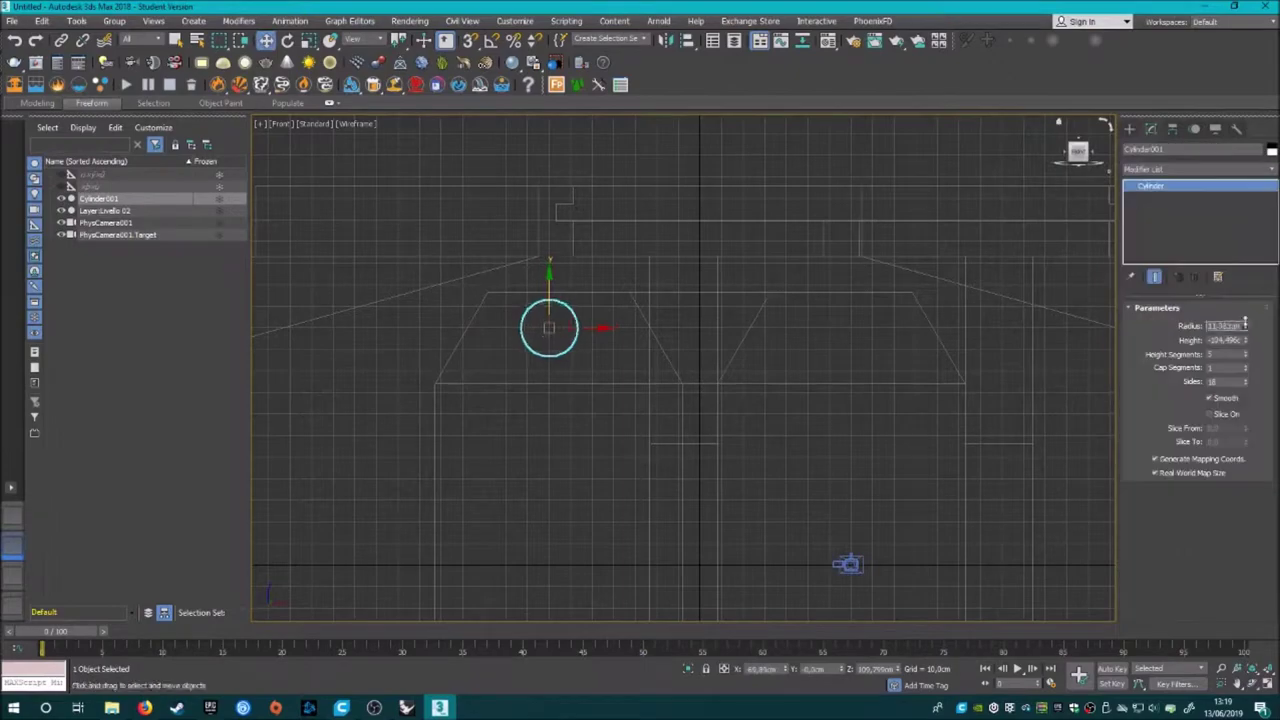
{"action": "key", "text": "t"}
{"action": "key", "text": "f"}
Check the cylinder in perspective and shift it slightly left in the Front view.
{"action": "scroll", "coordinate": [528, 286], "scroll_direction": "up", "scroll_amount": 3}
{"action": "scroll", "coordinate": [371, 314], "scroll_direction": "up", "scroll_amount": 3}
{"action": "scroll", "coordinate": [642, 331], "scroll_direction": "up", "scroll_amount": 2}
{"action": "scroll", "coordinate": [642, 331], "scroll_direction": "down", "scroll_amount": 5}
{"action": "key", "text": "p"}
{"action": "key", "text": "f"}
{"action": "scroll", "coordinate": [845, 291], "scroll_direction": "up", "scroll_amount": 5}
{"action": "left_click_drag", "start_coordinate": [765, 334], "coordinate": [759, 336]}
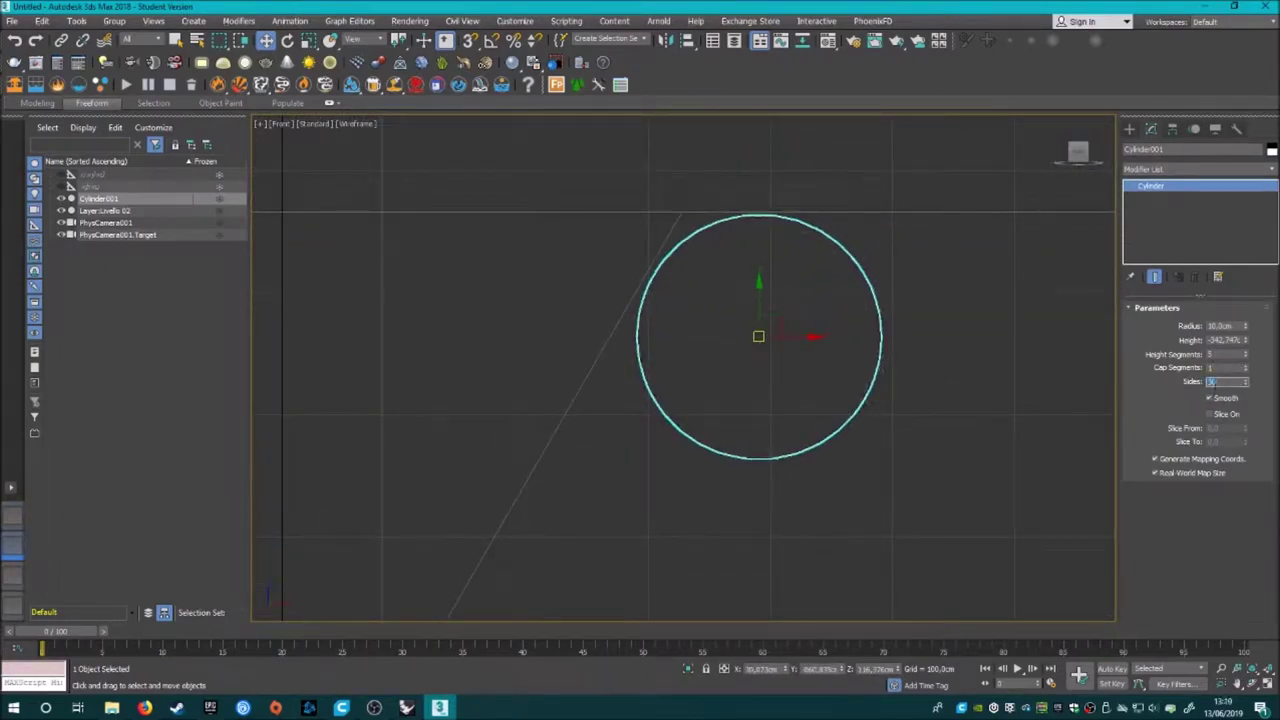
Stretch the cylinder's height along the corridor ceiling in Top view, then deselect it.
{"action": "key", "text": "t"}
{"action": "left_click_drag", "start_coordinate": [1245, 340], "coordinate": [1244, 367]}
{"action": "scroll", "coordinate": [736, 360], "scroll_direction": "up", "scroll_amount": 5}
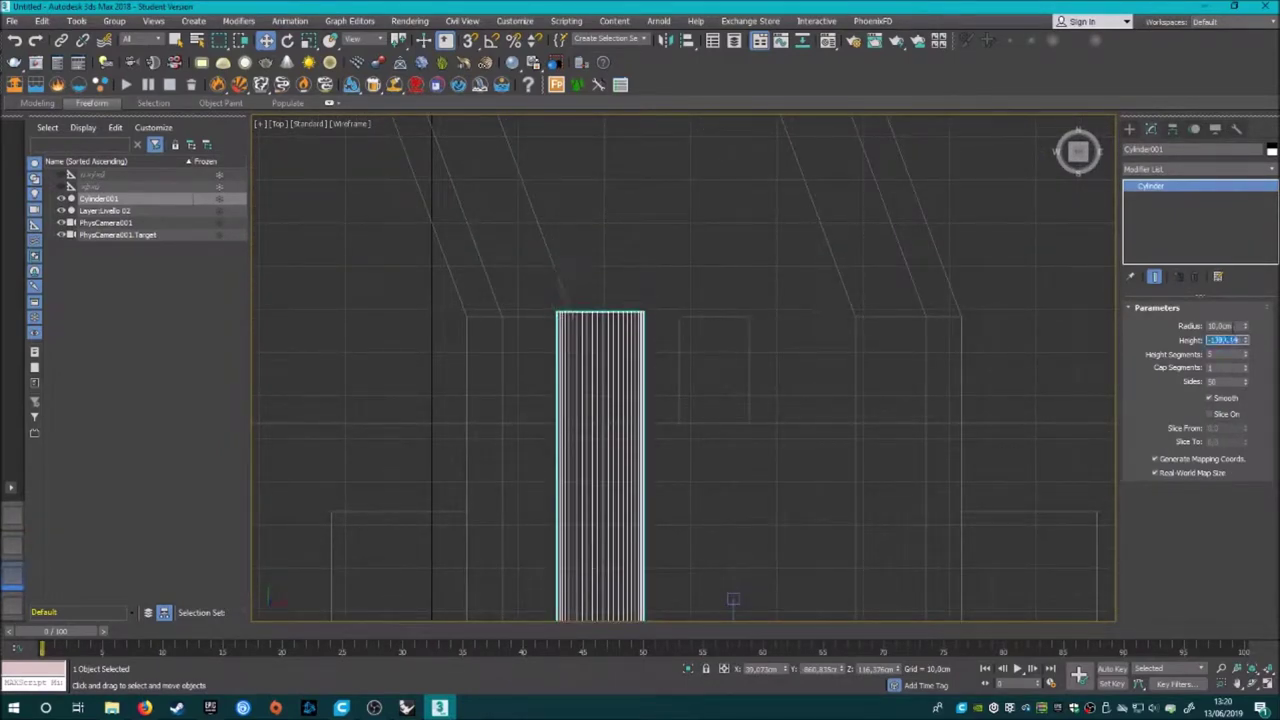
{"action": "left_click", "coordinate": [746, 237]}
Copy Cylinder001 as Cylinder002 and shift it left to form a parallel ceiling tube.
{"action": "key", "text": "p"}
{"action": "key", "text": "c"}
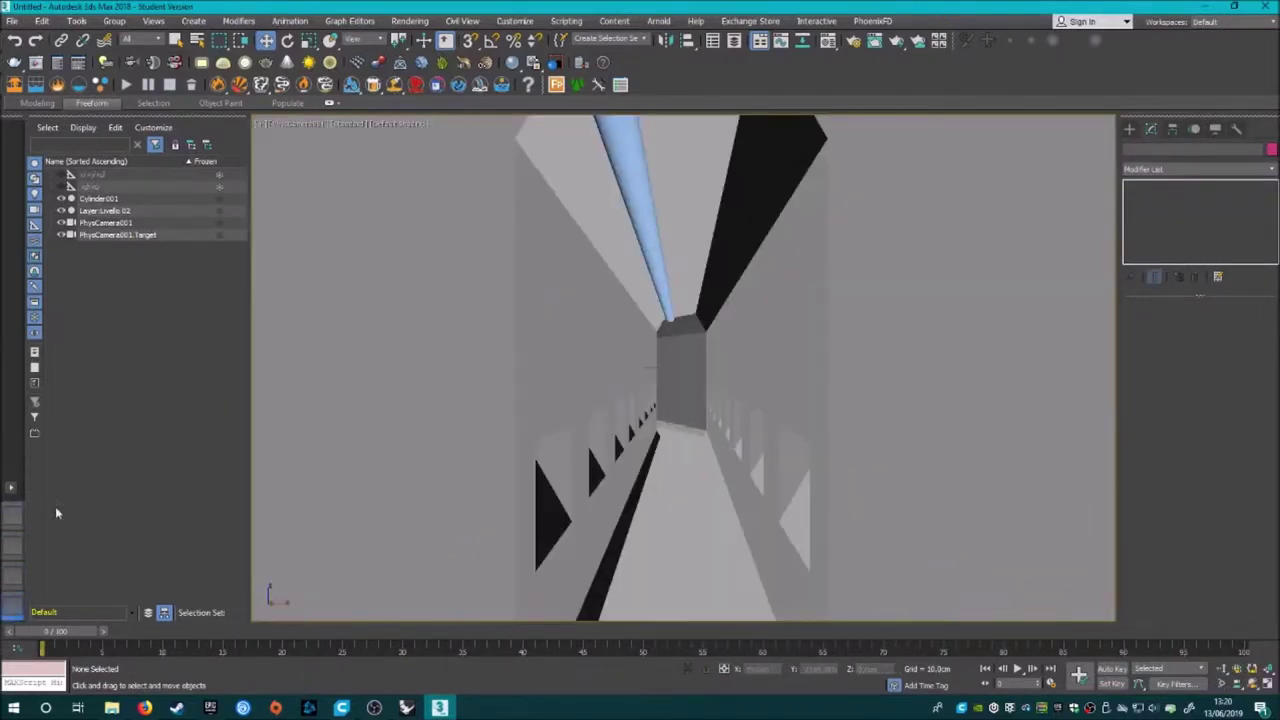
{"action": "left_click", "coordinate": [98, 198]}
{"action": "key", "text": "f"}
{"action": "key", "text": "c"}
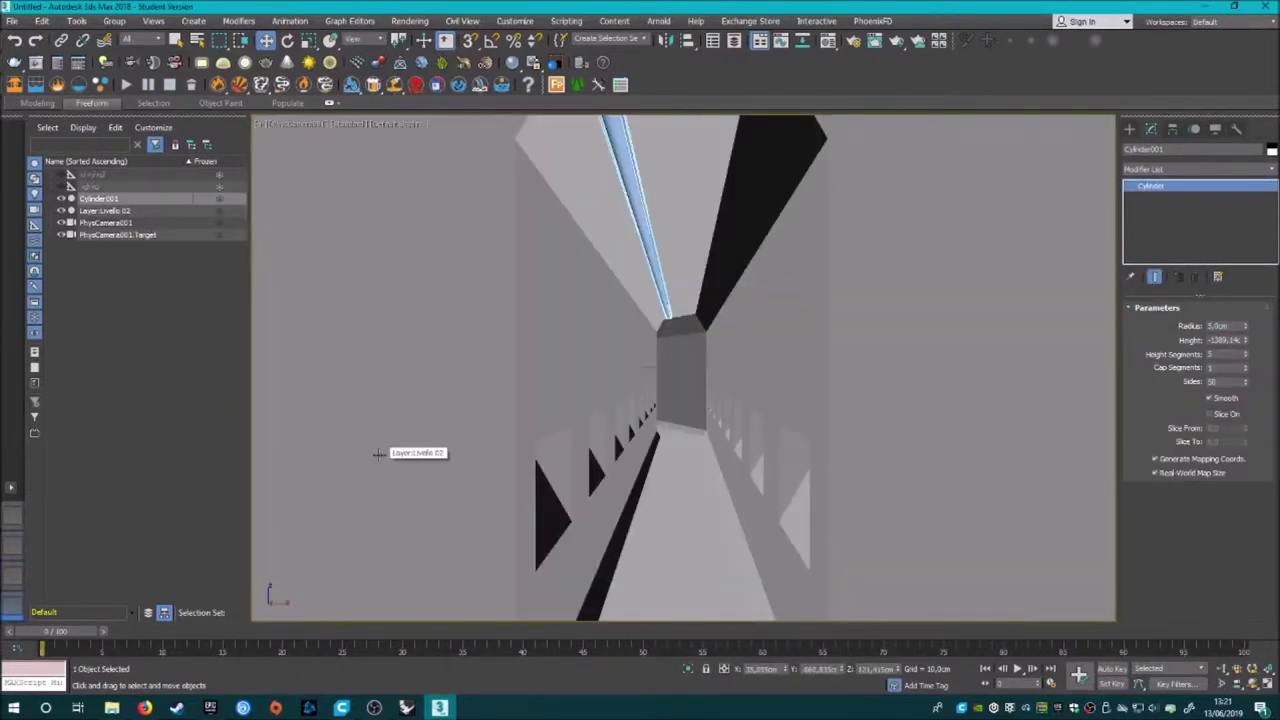
{"action": "key", "text": "t"}
{"action": "key", "text": "f"}
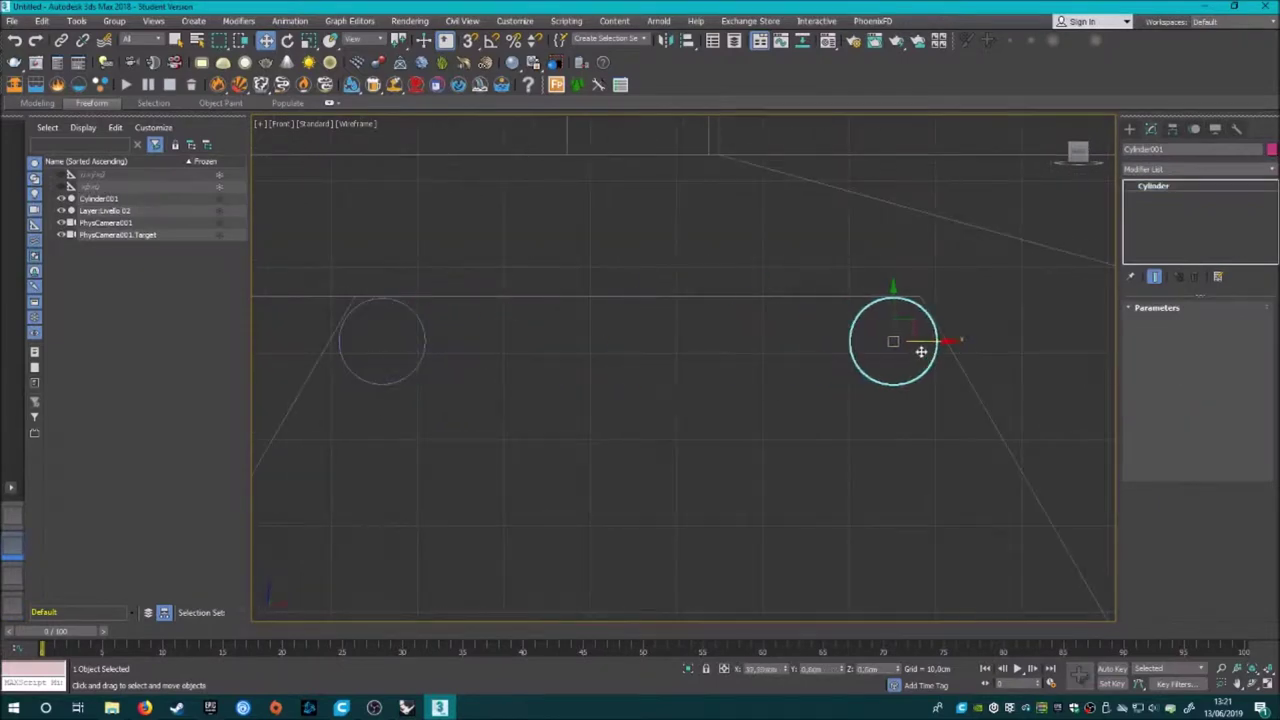
{"action": "key", "text": "ctrl+v"}
{"action": "key", "text": "Return"}
{"action": "left_click", "coordinate": [120, 577]}
{"action": "key", "text": "t"}
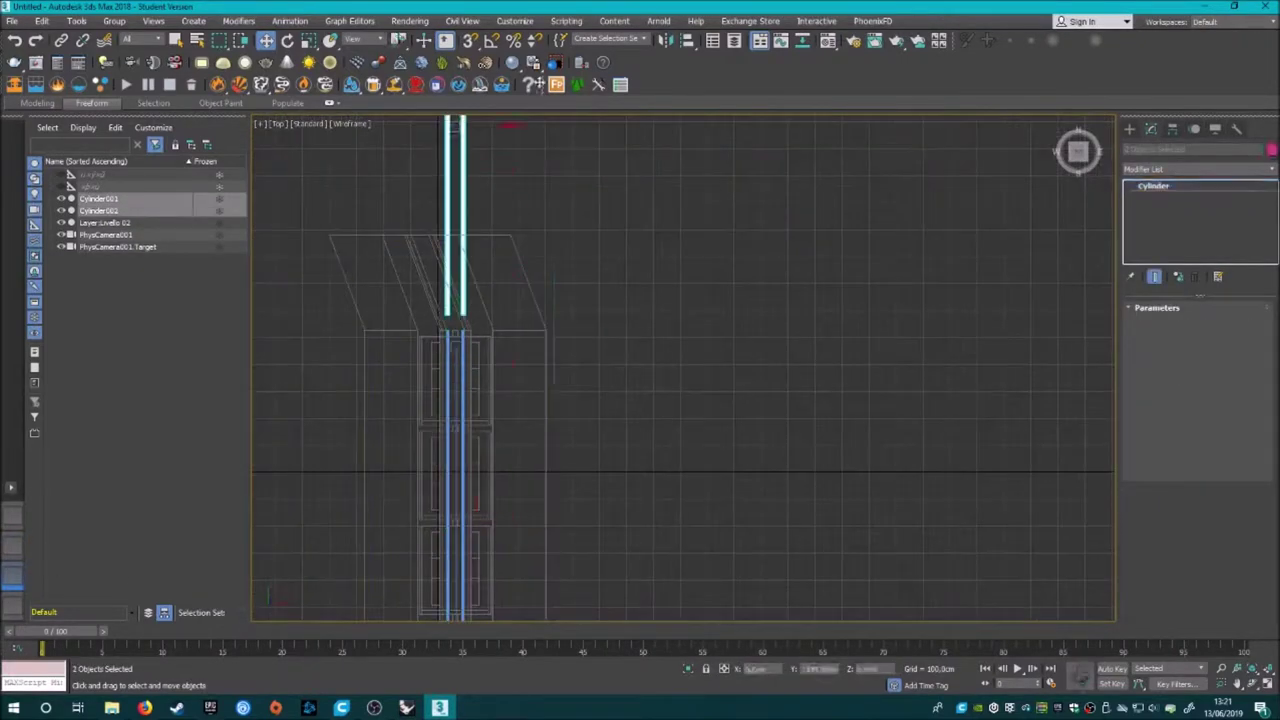
{"action": "key", "text": "w"}
{"action": "left_click_drag", "start_coordinate": [515, 156], "coordinate": [450, 181]}
Shift-clone the two straight cylinders to create a second pair of tubes.
{"action": "scroll", "coordinate": [601, 349], "scroll_direction": "up", "scroll_amount": 3}
{"action": "scroll", "coordinate": [743, 354], "scroll_direction": "down", "scroll_amount": 3}
{"action": "left_click", "coordinate": [700, 450]}
{"action": "left_click_drag", "start_coordinate": [700, 450], "coordinate": [737, 223], "text": "shift"}
{"action": "left_click", "coordinate": [640, 409]}
{"action": "scroll", "coordinate": [606, 376], "scroll_direction": "down", "scroll_amount": 3}
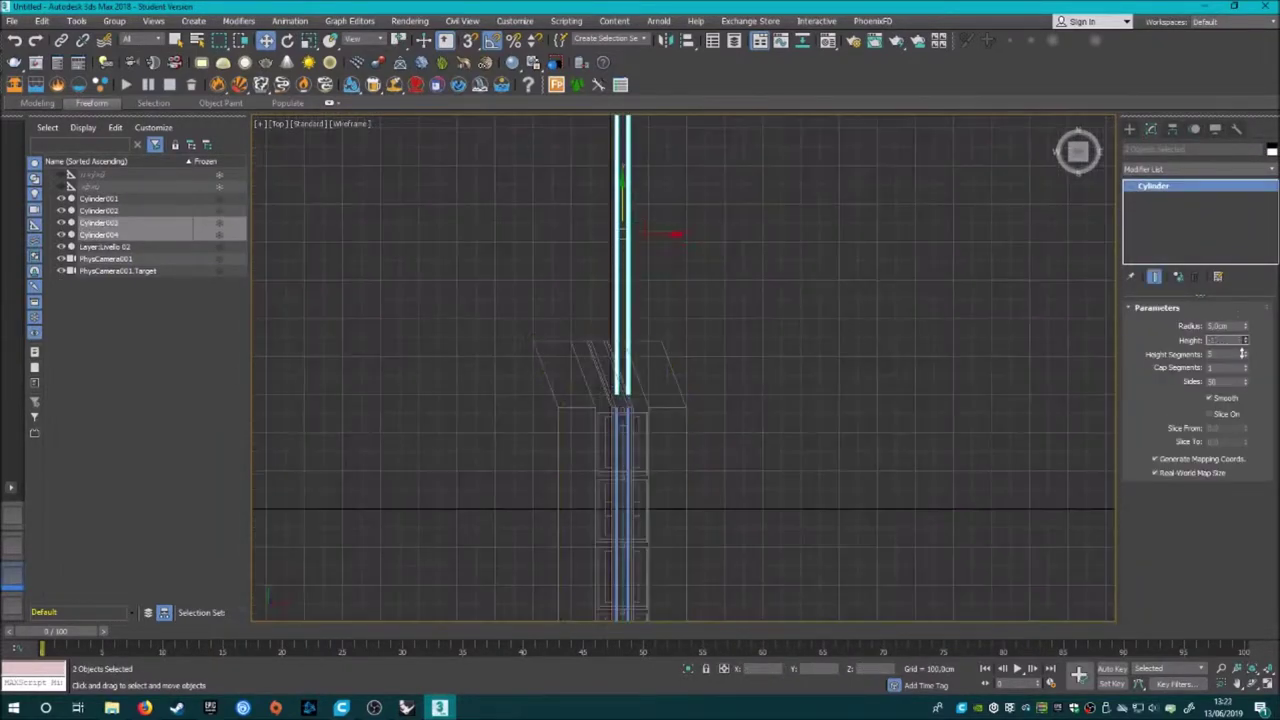
{"action": "left_click_drag", "start_coordinate": [470, 200], "coordinate": [580, 500]}
{"action": "key", "text": "z"}
{"action": "key", "text": "p"}
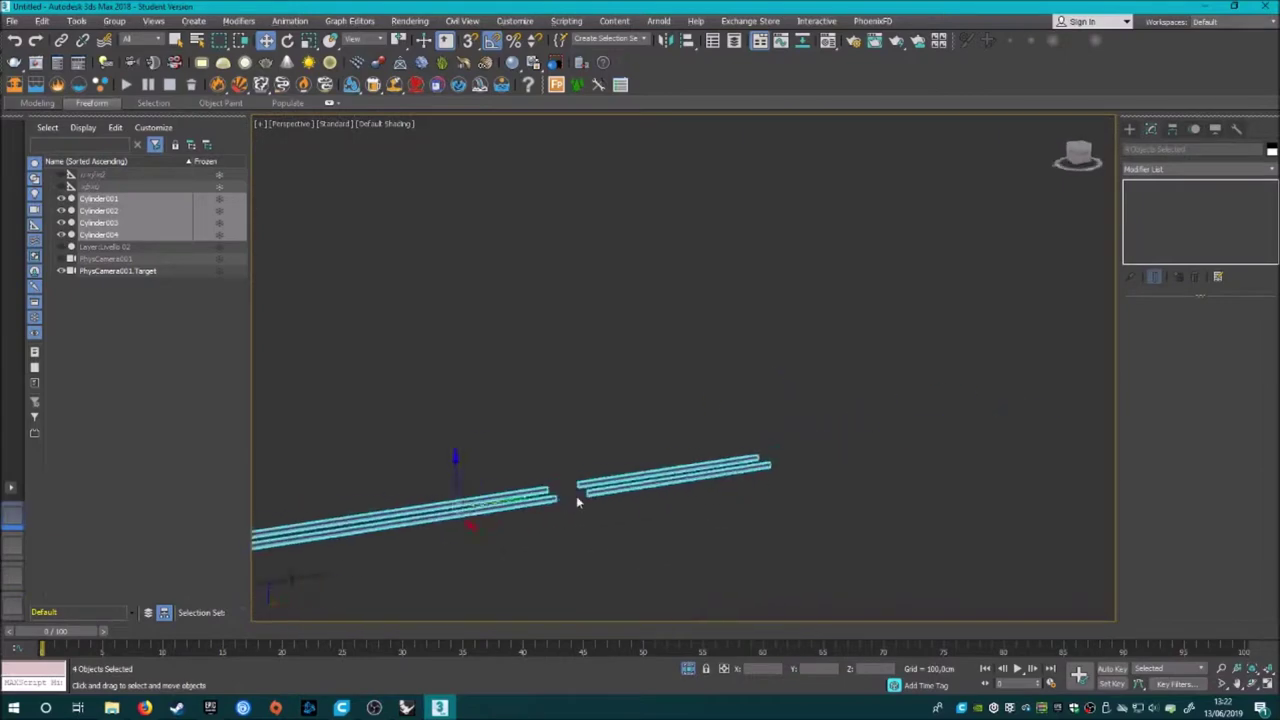
{"action": "scroll", "coordinate": [571, 494], "scroll_direction": "up", "scroll_amount": 5}
{"action": "scroll", "coordinate": [591, 464], "scroll_direction": "down", "scroll_amount": 2}
{"action": "middle_click_drag", "start_coordinate": [591, 464], "coordinate": [829, 449]}
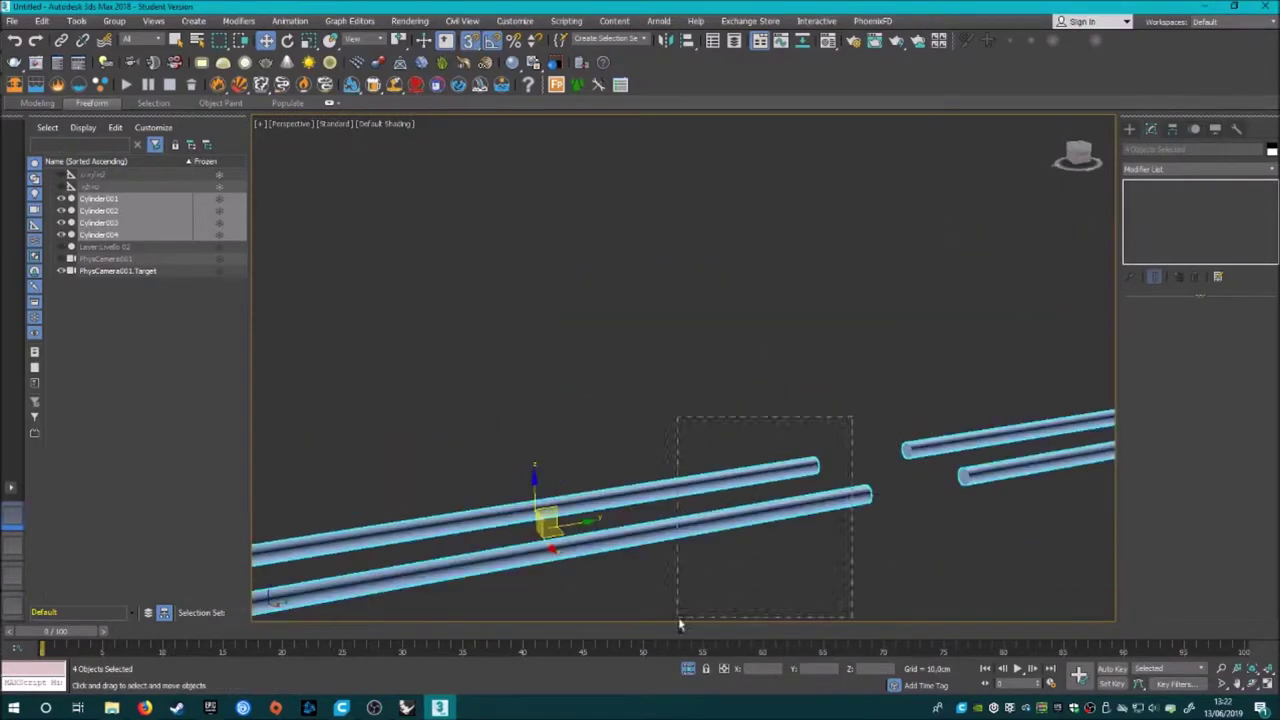
Add an Edit Poly modifier to the new pair of cylinders.
{"action": "left_click", "coordinate": [880, 440]}
{"action": "middle_click_drag", "start_coordinate": [700, 480], "coordinate": [611, 531], "text": "alt"}
{"action": "scroll", "coordinate": [645, 430], "scroll_direction": "up", "scroll_amount": 5}
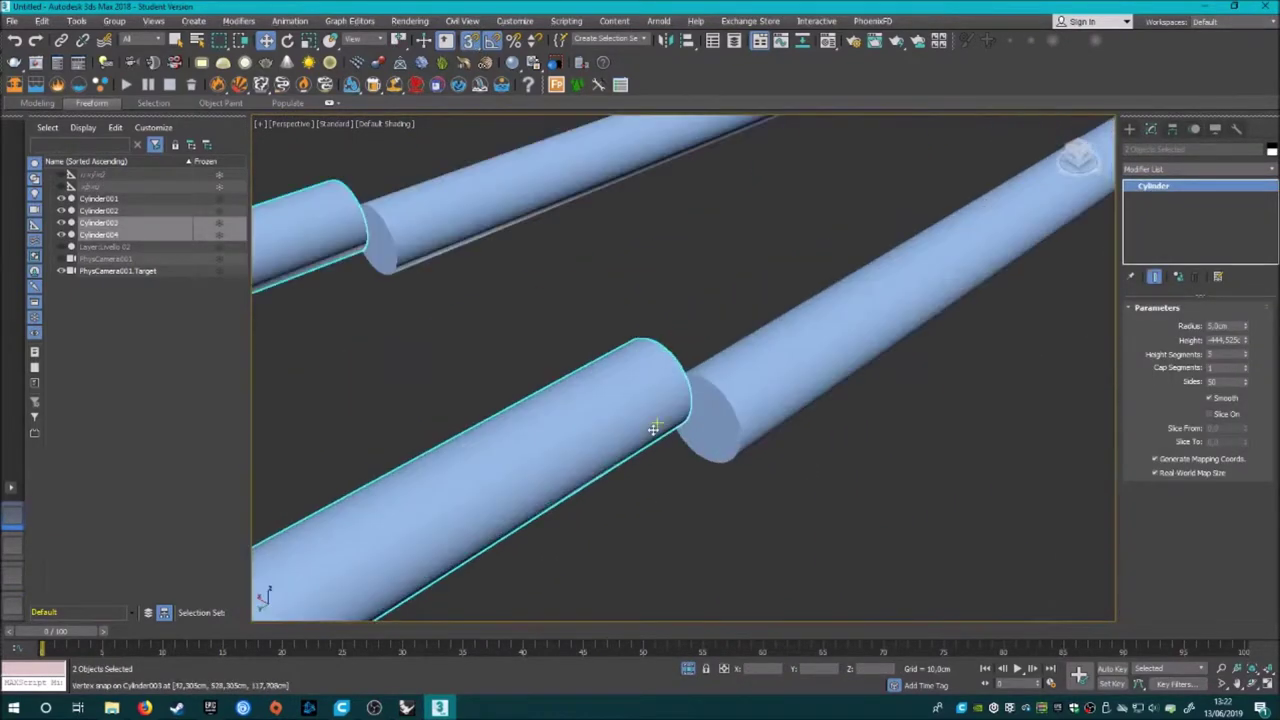
{"action": "scroll", "coordinate": [657, 352], "scroll_direction": "down", "scroll_amount": 6}
{"action": "scroll", "coordinate": [522, 506], "scroll_direction": "up", "scroll_amount": 3}
{"action": "left_click", "coordinate": [1200, 169]}
{"action": "left_click", "coordinate": [1163, 563]}
{"action": "scroll", "coordinate": [525, 453], "scroll_direction": "down", "scroll_amount": 3}
In the Top wireframe view, move the new pair's top ends left to bend them.
{"action": "key", "text": "t"}
{"action": "key", "text": "F3"}
{"action": "scroll", "coordinate": [615, 327], "scroll_direction": "up", "scroll_amount": 2}
{"action": "scroll", "coordinate": [700, 320], "scroll_direction": "up", "scroll_amount": 2}
{"action": "scroll", "coordinate": [743, 305], "scroll_direction": "down", "scroll_amount": 3}
{"action": "left_click_drag", "start_coordinate": [778, 305], "coordinate": [743, 305]}
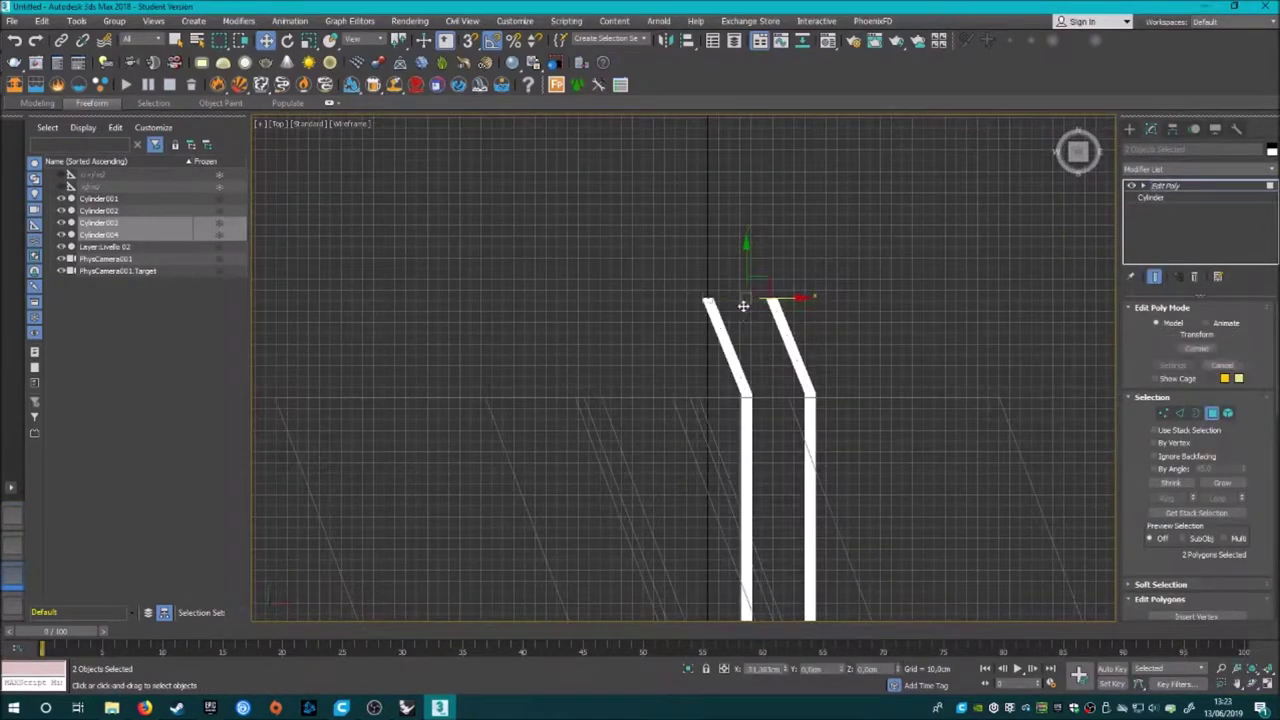
{"action": "middle_click_drag", "start_coordinate": [741, 314], "coordinate": [559, 308]}
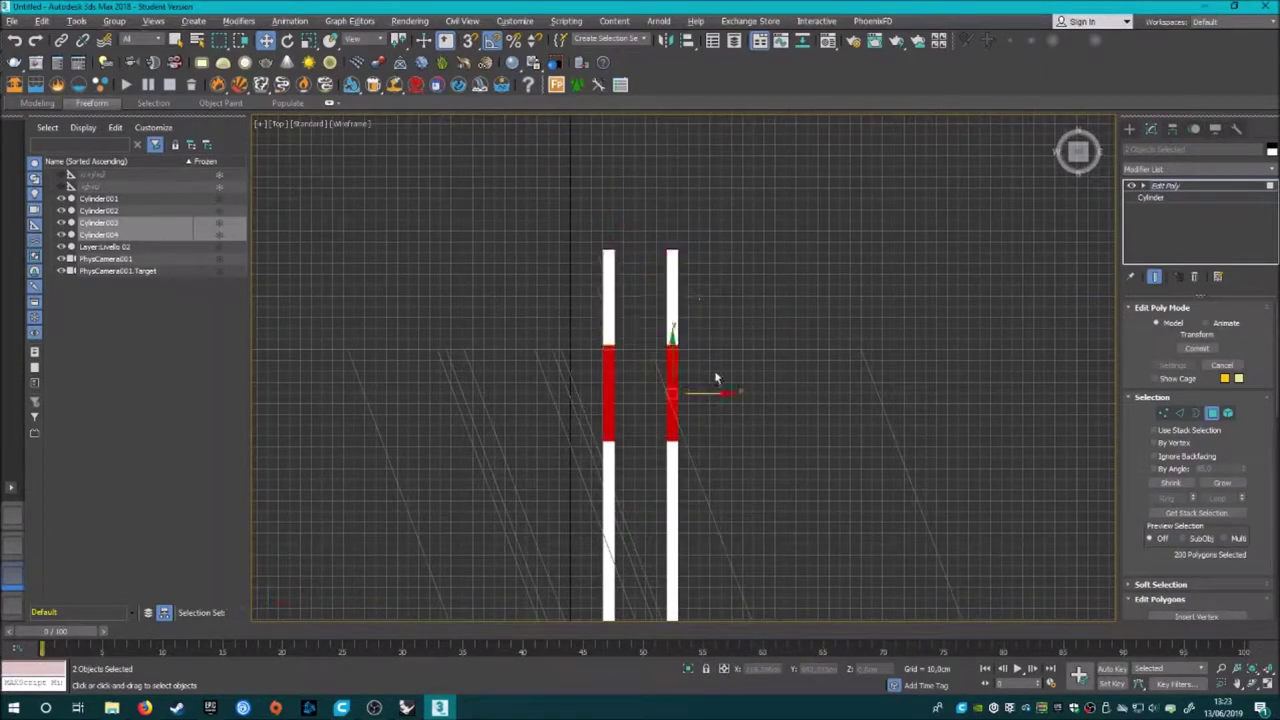
{"action": "key", "text": "p"}
{"action": "key", "text": "t"}
{"action": "scroll", "coordinate": [713, 434], "scroll_direction": "down", "scroll_amount": 2}
{"action": "middle_click_drag", "start_coordinate": [713, 434], "coordinate": [707, 426]}
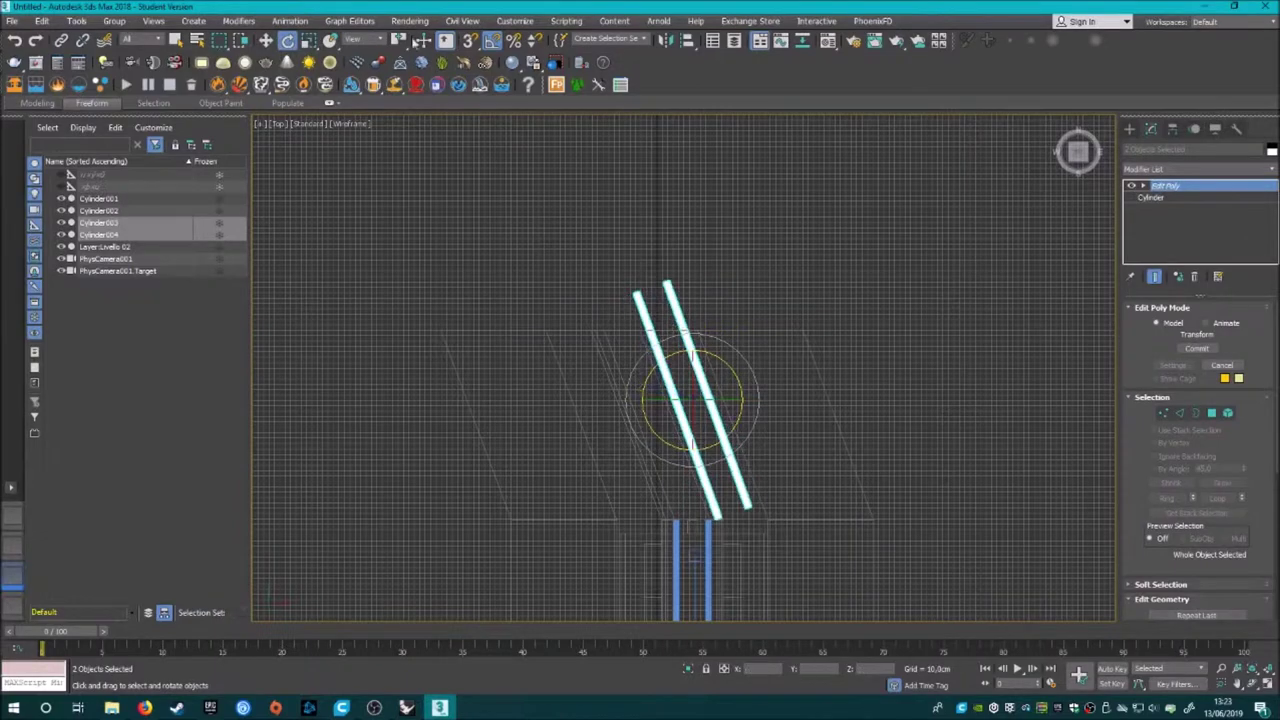
{"action": "scroll", "coordinate": [606, 394], "scroll_direction": "up", "scroll_amount": 3}
Rotate the bent pair to follow the corridor angle and save the scene as I'm Mother.max.
{"action": "left_click_drag", "start_coordinate": [650, 305], "coordinate": [645, 322]}
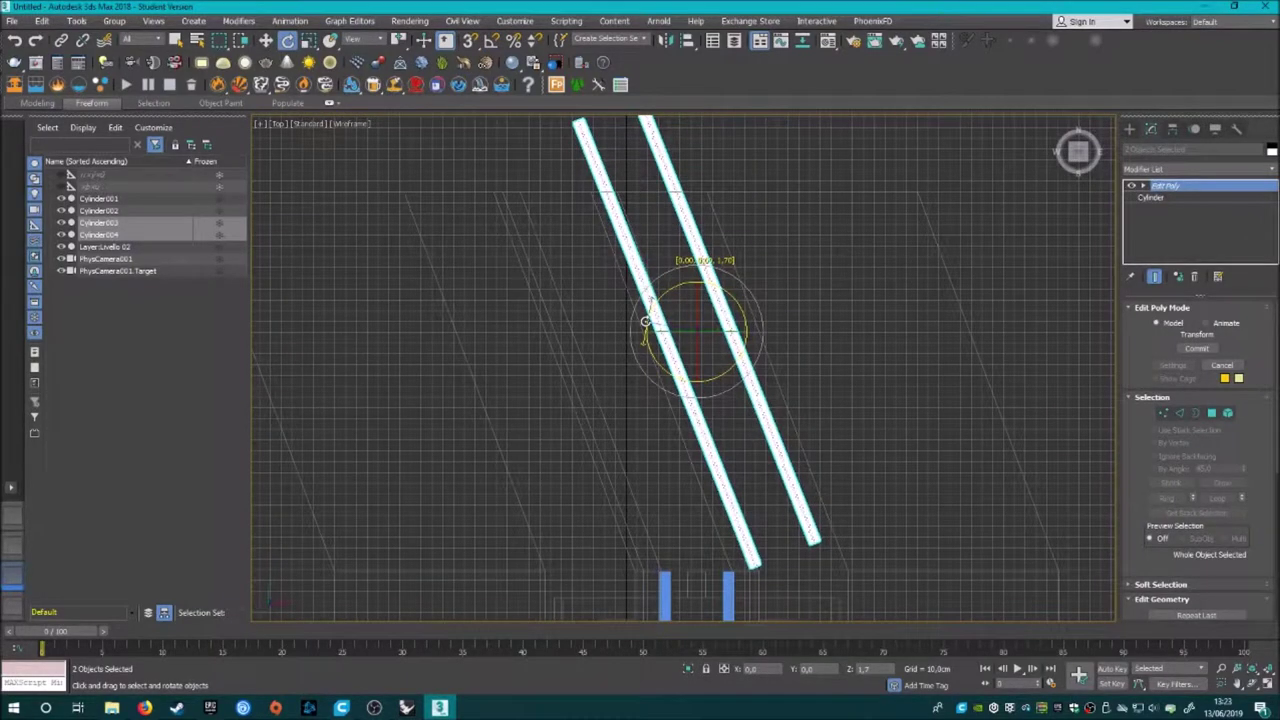
{"action": "scroll", "coordinate": [706, 423], "scroll_direction": "up", "scroll_amount": 3}
{"action": "scroll", "coordinate": [650, 410], "scroll_direction": "up", "scroll_amount": 2}
{"action": "scroll", "coordinate": [634, 412], "scroll_direction": "down", "scroll_amount": 2}
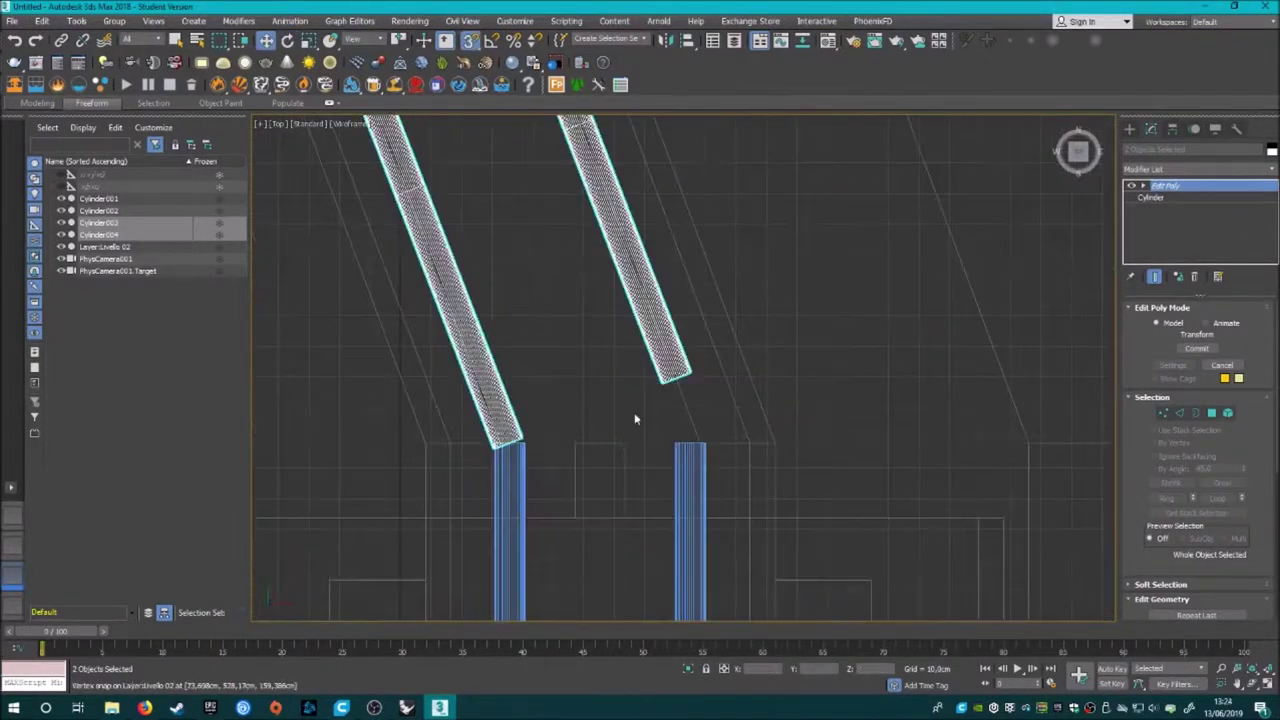
{"action": "key", "text": "s"}
{"action": "scroll", "coordinate": [657, 366], "scroll_direction": "up", "scroll_amount": 2}
{"action": "scroll", "coordinate": [657, 366], "scroll_direction": "up", "scroll_amount": 2}
{"action": "scroll", "coordinate": [630, 400], "scroll_direction": "down", "scroll_amount": 3}
{"action": "scroll", "coordinate": [643, 443], "scroll_direction": "down", "scroll_amount": 3}
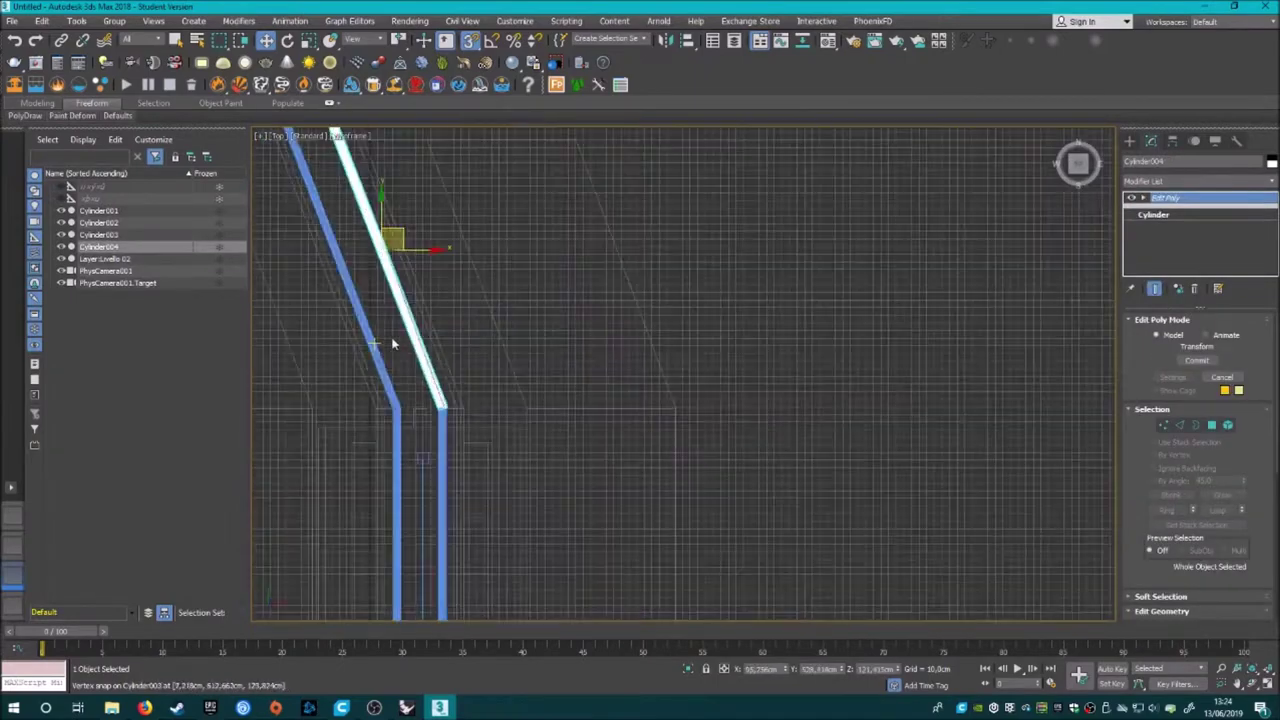
{"action": "scroll", "coordinate": [394, 343], "scroll_direction": "down", "scroll_amount": 1}
{"action": "left_click", "coordinate": [394, 343]}
{"action": "key", "text": "c"}
{"action": "key", "text": "ctrl+s"}
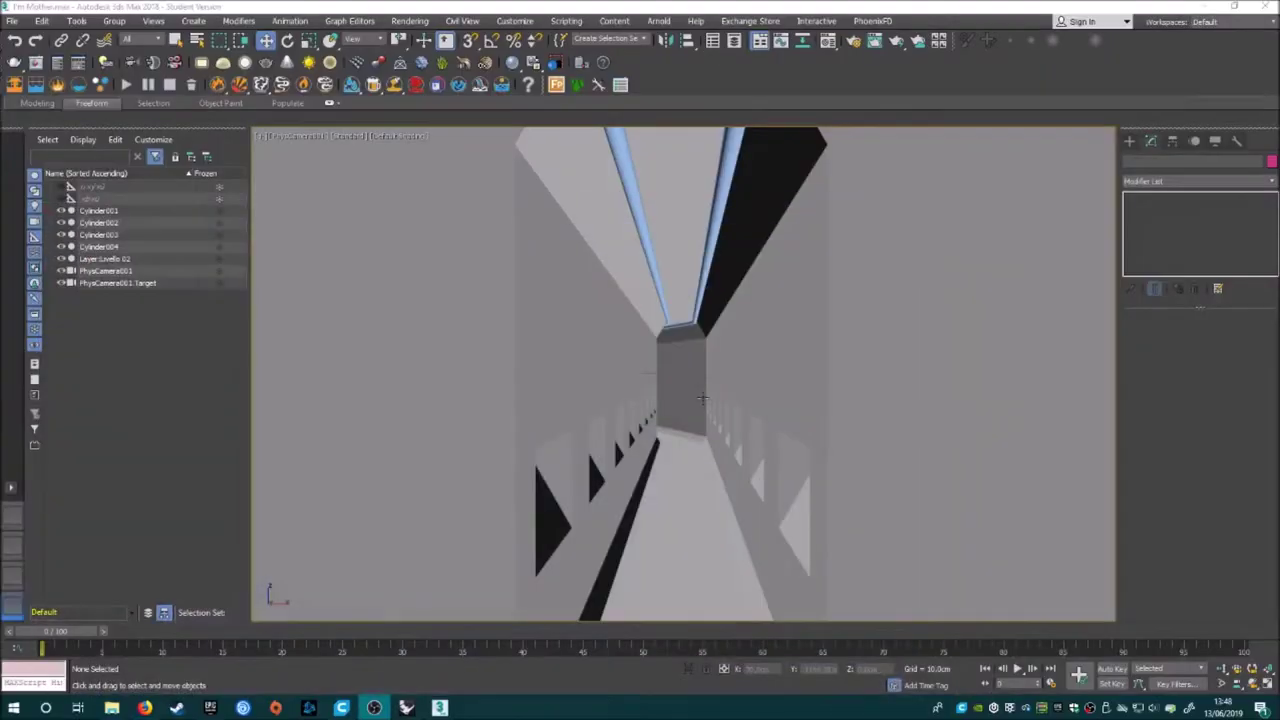
For the ceiling cylinder, load the Old Rusted metal library from the Materiali3DS folder.
{"action": "left_click", "coordinate": [650, 250]}
{"action": "key", "text": "m"}
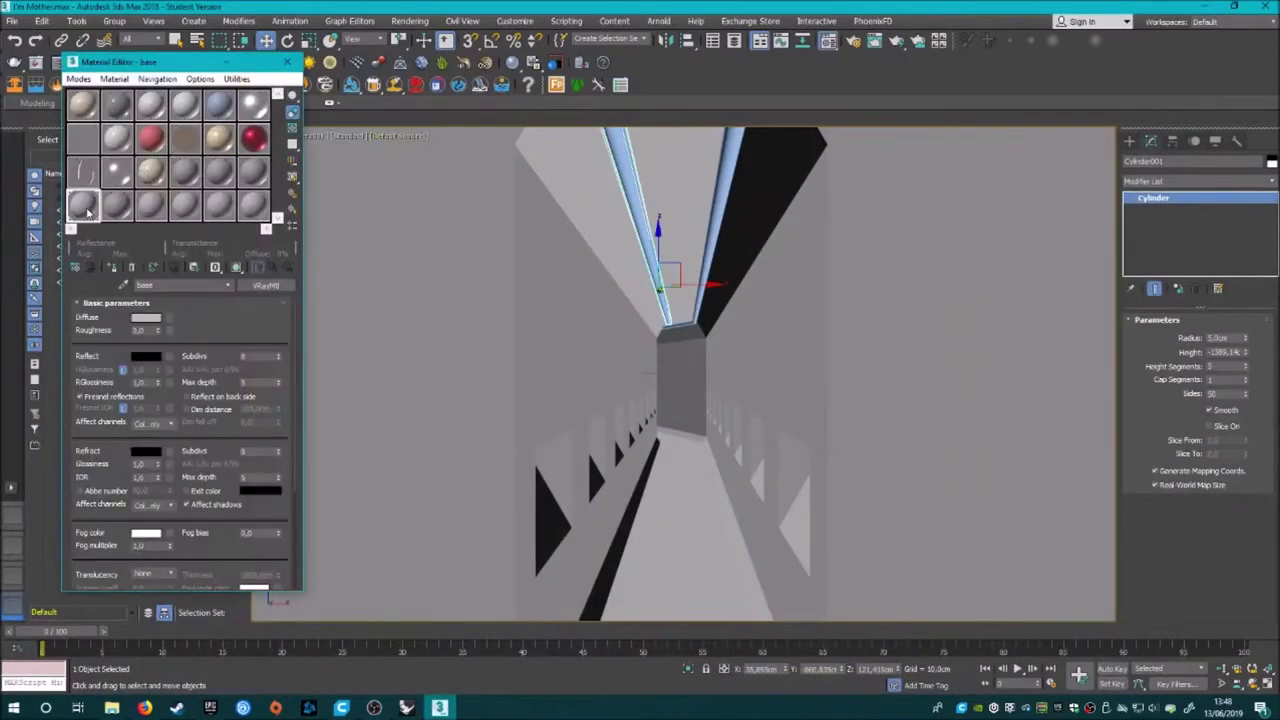
{"action": "left_click", "coordinate": [265, 285]}
{"action": "left_click", "coordinate": [491, 149]}
{"action": "left_click", "coordinate": [508, 171]}
{"action": "double_click", "coordinate": [651, 337]}
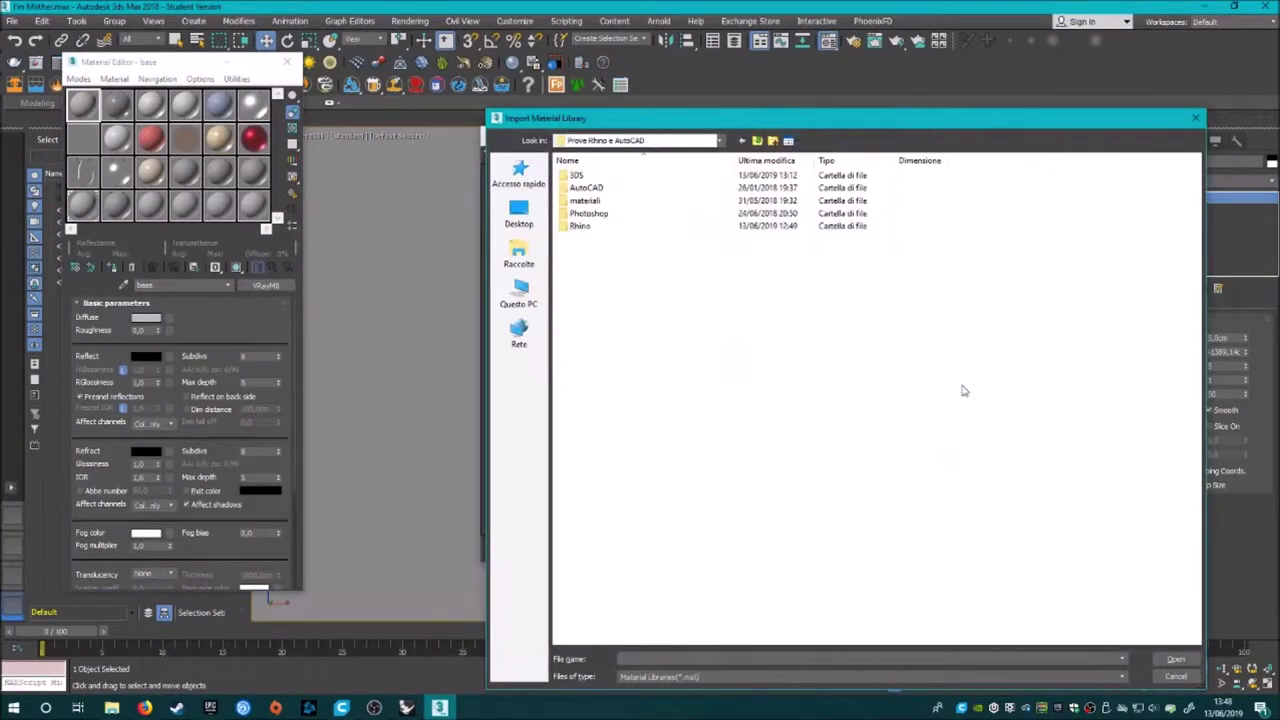
{"action": "double_click", "coordinate": [585, 197]}
{"action": "double_click", "coordinate": [658, 195]}
{"action": "scroll", "coordinate": [726, 400], "scroll_direction": "down", "scroll_amount": 10}
{"action": "scroll", "coordinate": [726, 400], "scroll_direction": "up", "scroll_amount": 2}
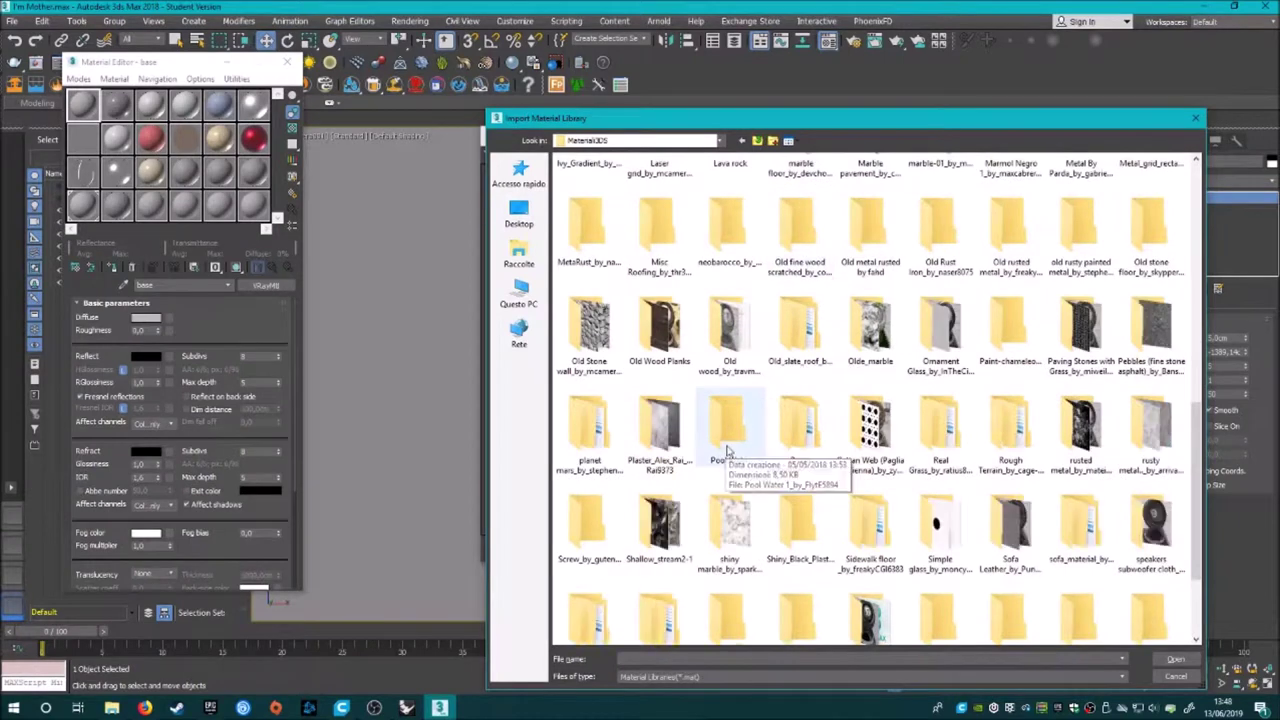
{"action": "double_click", "coordinate": [870, 225]}
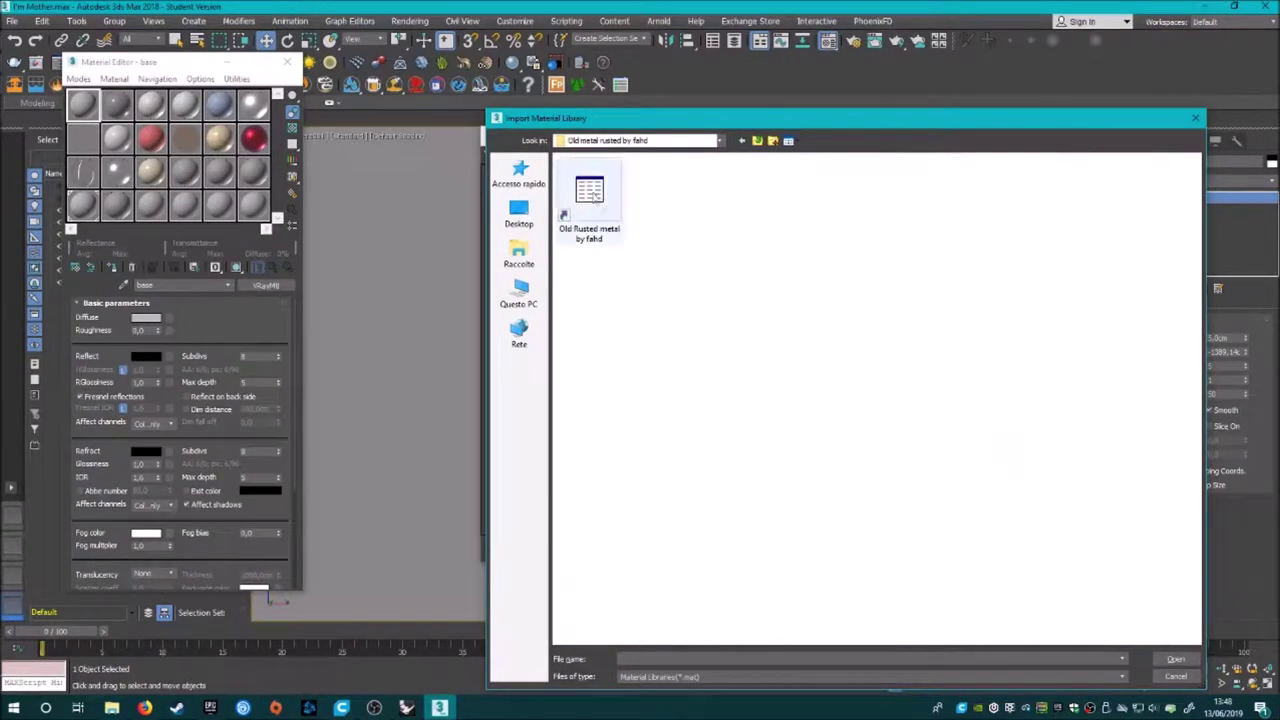
{"action": "double_click", "coordinate": [586, 186]}
Close the material browser and preview the Old Rusted metal material enlarged.
{"action": "scroll", "coordinate": [684, 267], "scroll_direction": "down", "scroll_amount": 1}
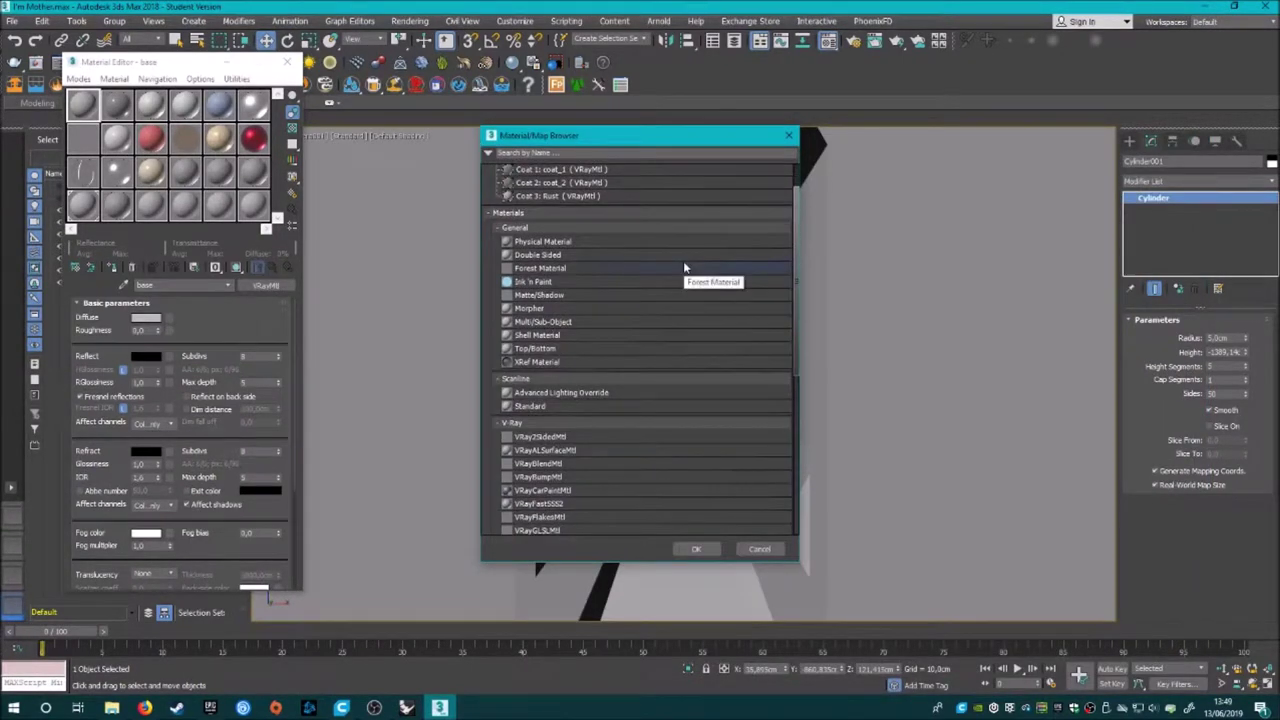
{"action": "left_click", "coordinate": [696, 548]}
{"action": "left_click", "coordinate": [150, 355]}
{"action": "double_click", "coordinate": [83, 103]}
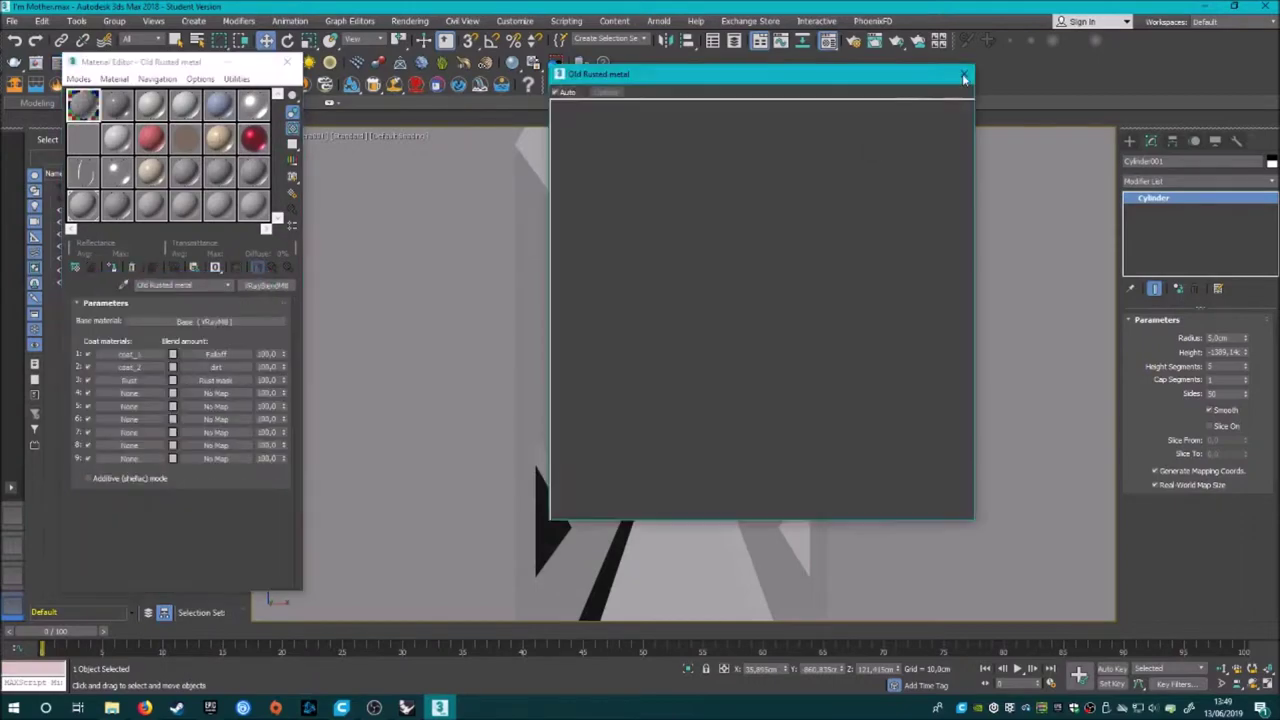
{"action": "left_click", "coordinate": [963, 73]}
Add the Old metal rusted by fahd Rust_texture_Ref location as an external texture path.
{"action": "left_click", "coordinate": [514, 20]}
{"action": "left_click", "coordinate": [560, 166]}
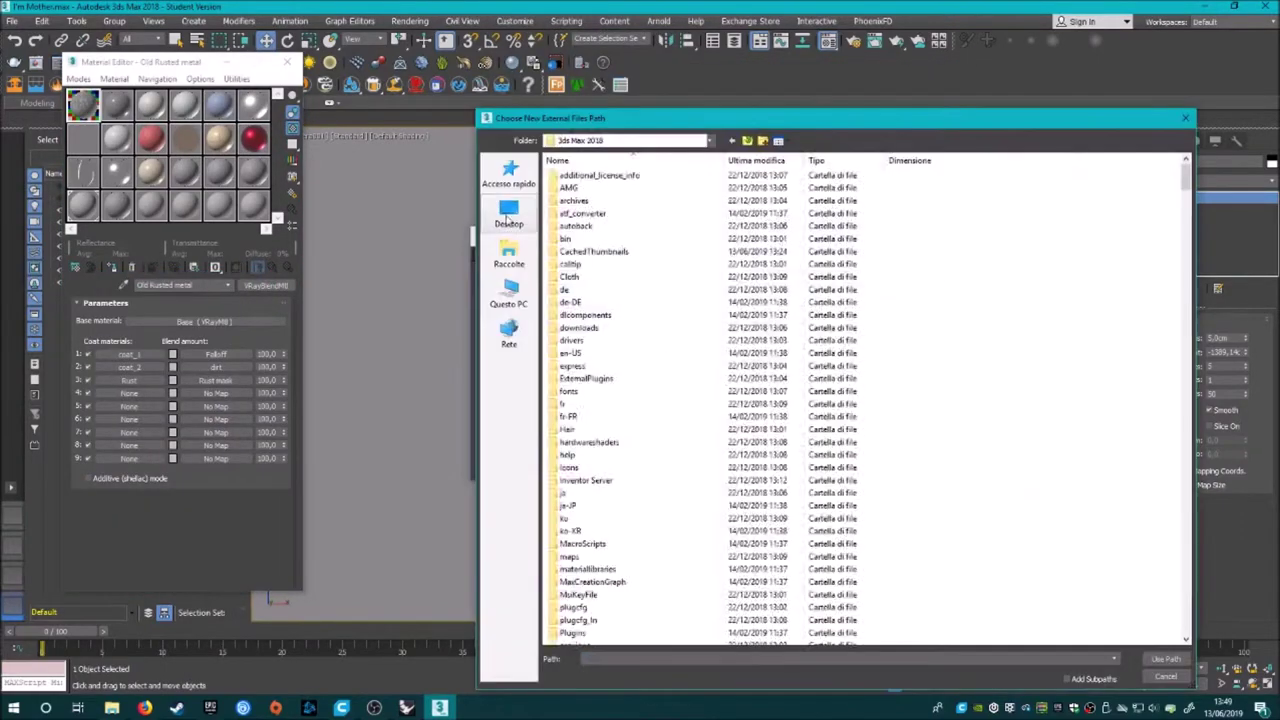
{"action": "double_click", "coordinate": [694, 349]}
{"action": "double_click", "coordinate": [640, 206]}
{"action": "double_click", "coordinate": [862, 300]}
{"action": "left_click", "coordinate": [930, 195]}
{"action": "left_click", "coordinate": [1165, 659]}
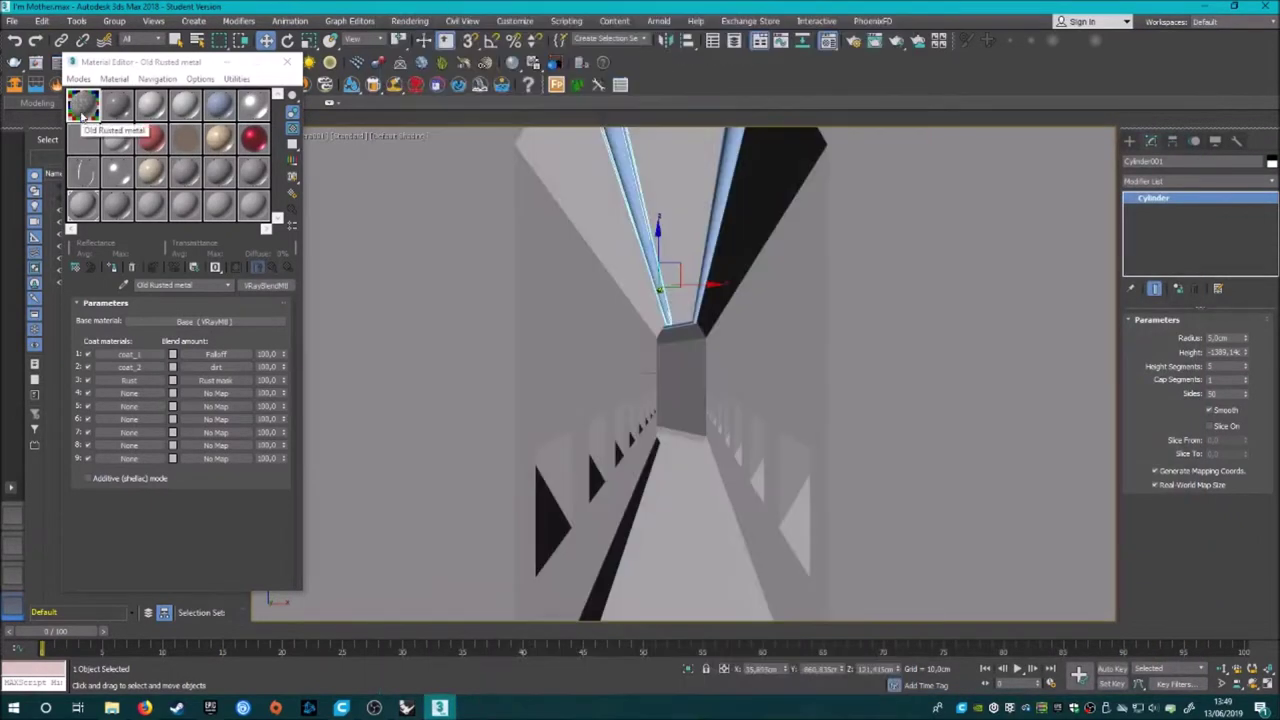
{"action": "double_click", "coordinate": [83, 103]}
{"action": "left_click", "coordinate": [963, 73]}
Add the Old metal rusted by fahd folder as another External Files path.
{"action": "left_click", "coordinate": [514, 20]}
{"action": "left_click", "coordinate": [560, 166]}
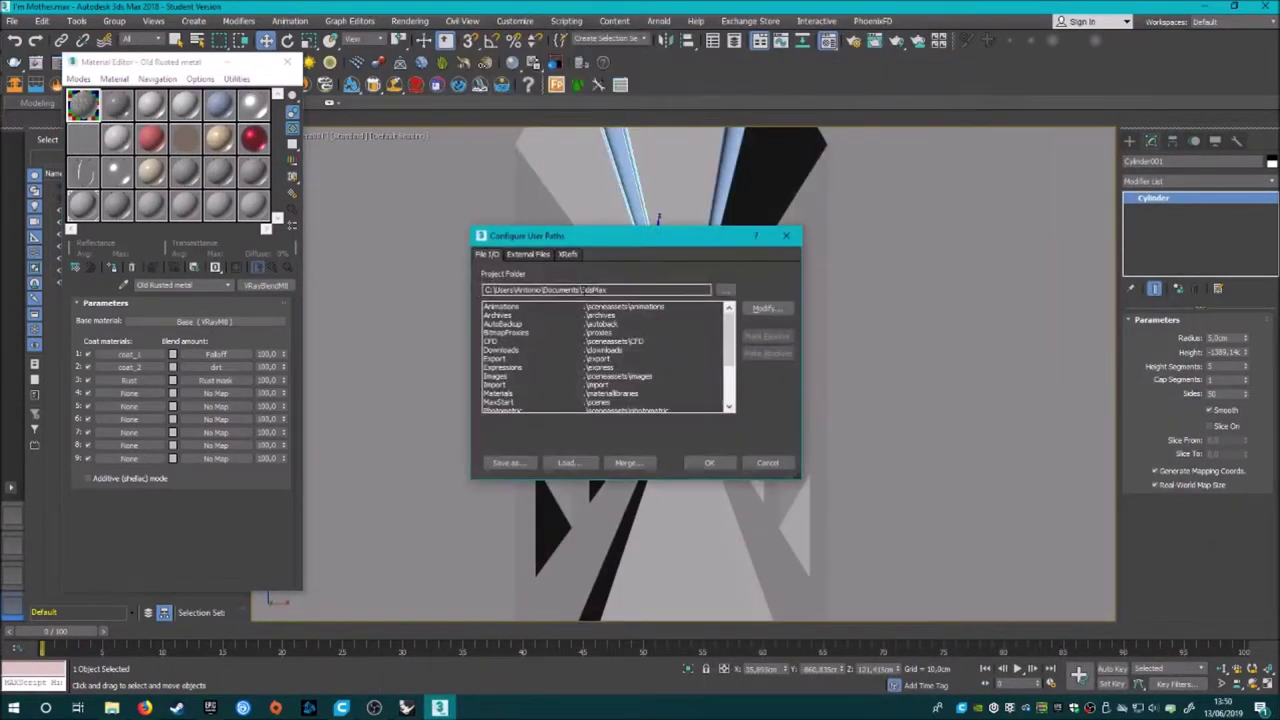
{"action": "left_click", "coordinate": [769, 387]}
{"action": "left_click", "coordinate": [510, 210]}
{"action": "double_click", "coordinate": [580, 209]}
{"action": "scroll", "coordinate": [900, 420], "scroll_direction": "down", "scroll_amount": 3}
{"action": "double_click", "coordinate": [885, 400]}
{"action": "left_click", "coordinate": [1165, 659]}
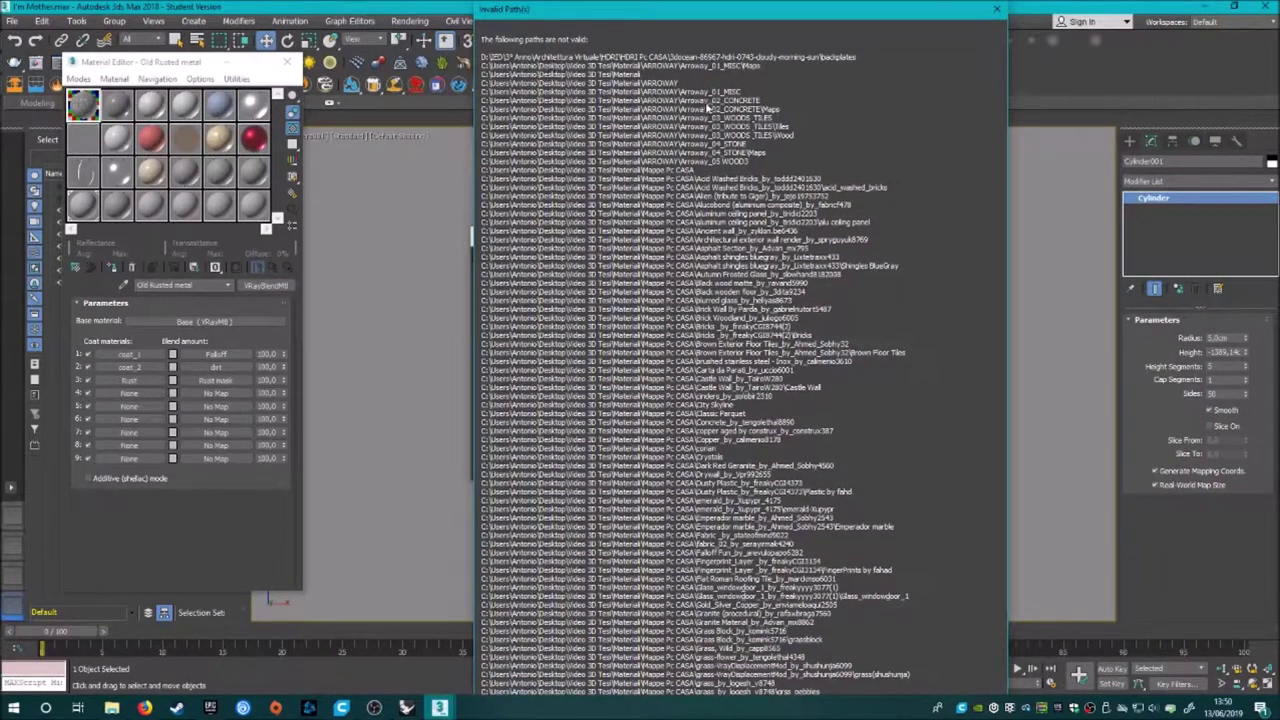
Dismiss the invalid-paths warning and relink the blend's base layer texture.
{"action": "left_click", "coordinate": [996, 9]}
{"action": "left_click", "coordinate": [203, 321]}
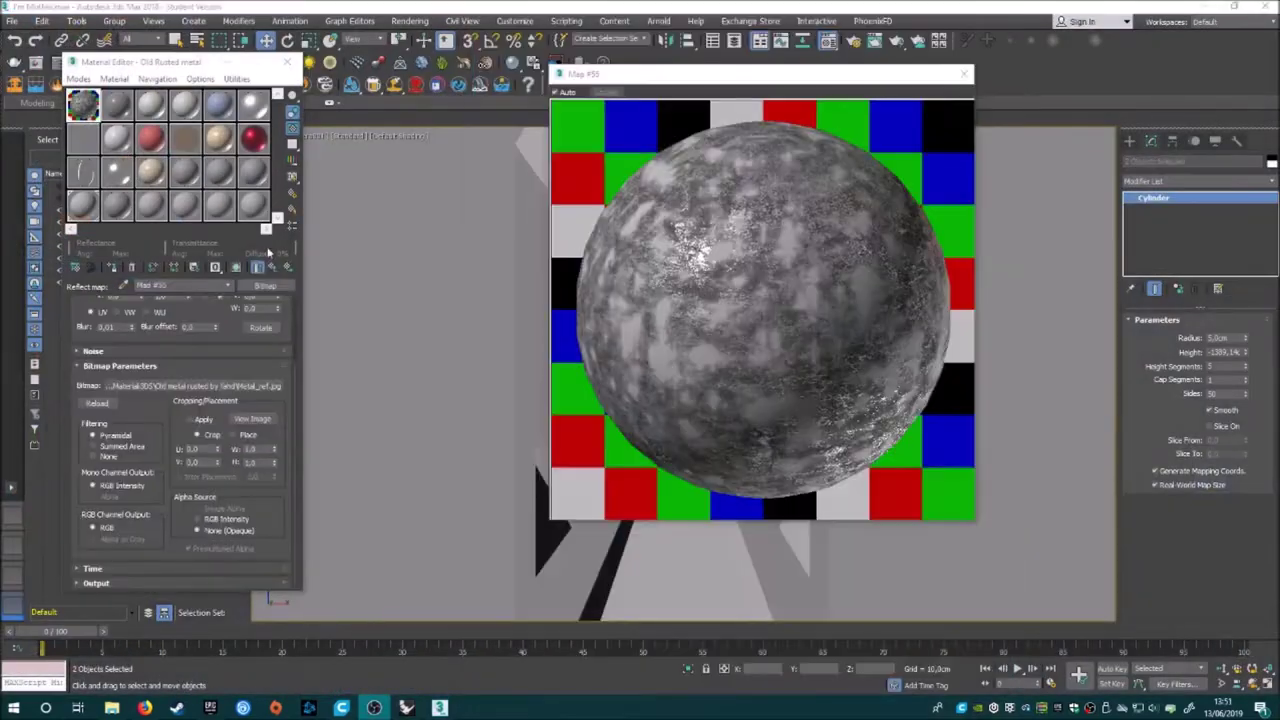
{"action": "left_click", "coordinate": [228, 420]}
{"action": "left_click", "coordinate": [272, 267]}
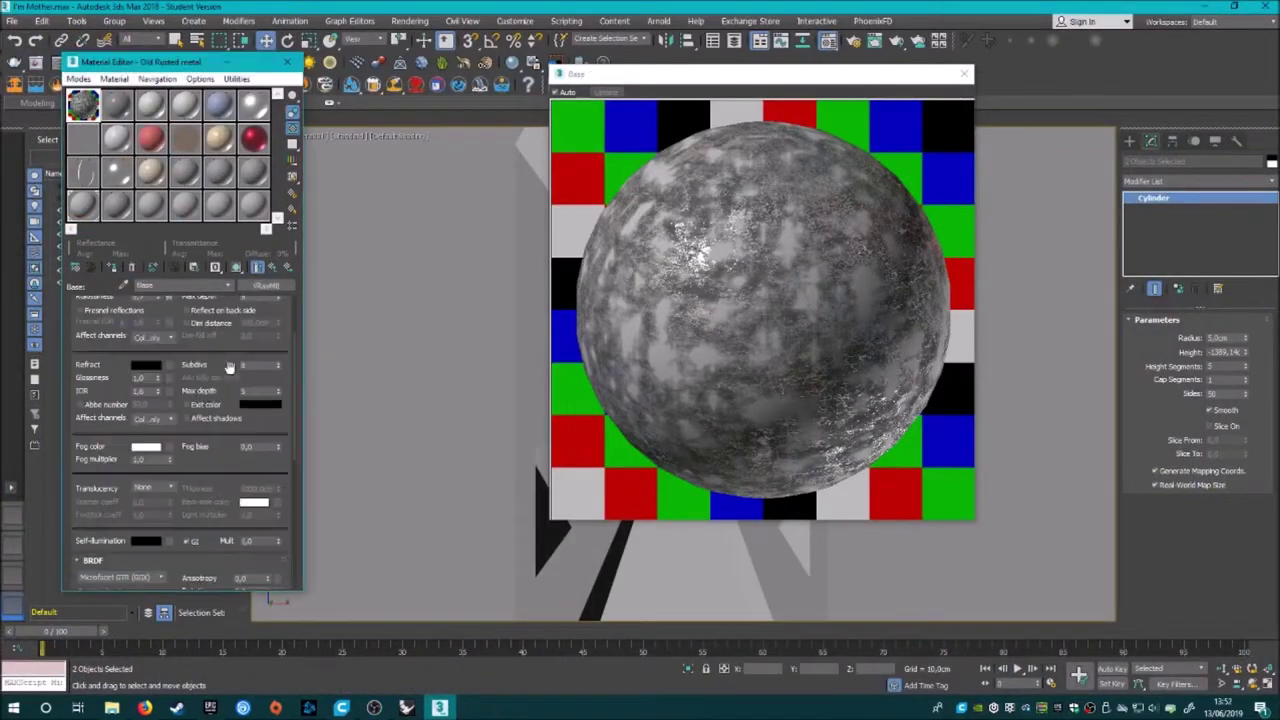
{"action": "left_click", "coordinate": [224, 538]}
{"action": "left_click", "coordinate": [272, 267]}
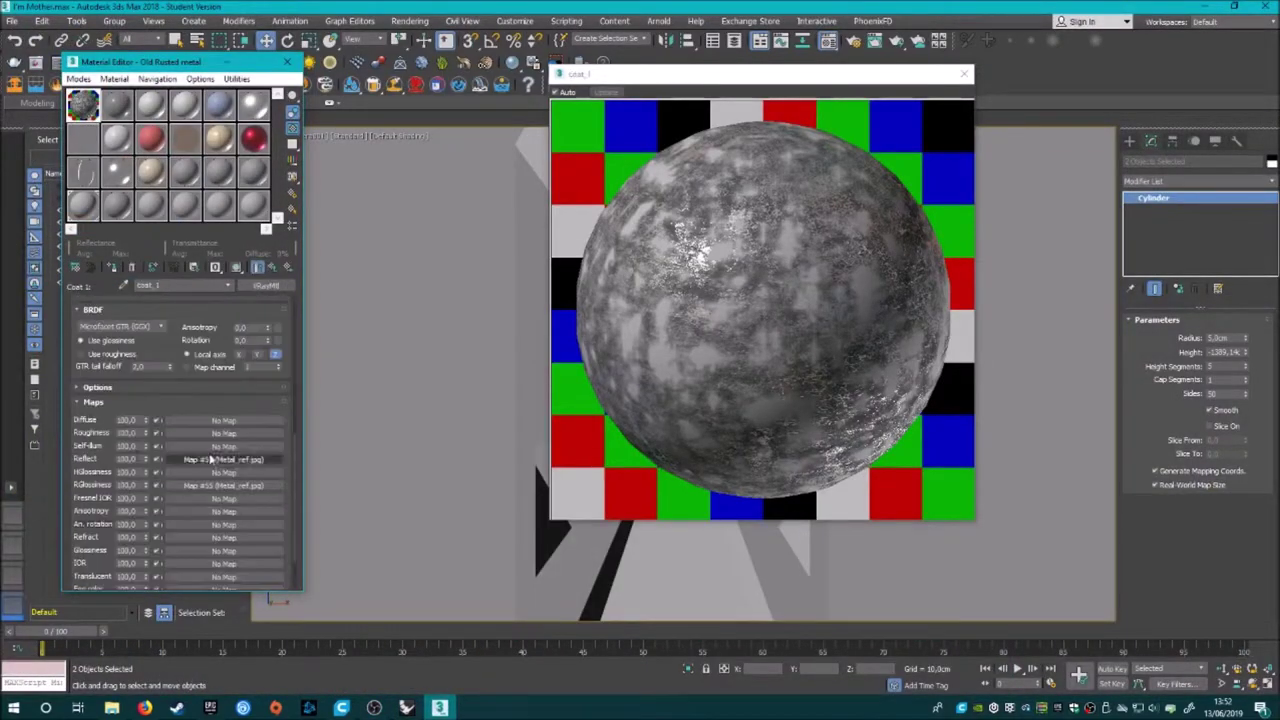
Load Rust_texture_DIFF as the coat's diffuse map and Rust_texture_Refl as its reflection map.
{"action": "left_click", "coordinate": [195, 385]}
{"action": "double_click", "coordinate": [585, 181]}
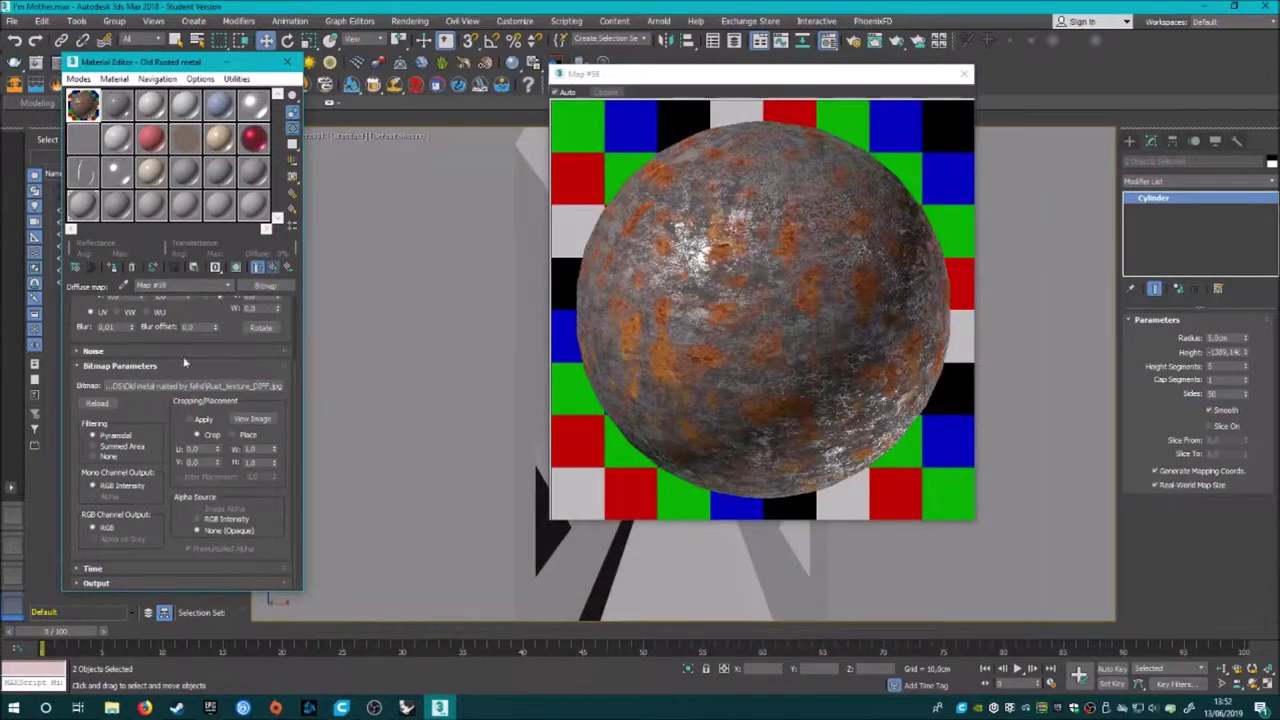
{"action": "left_click", "coordinate": [272, 268]}
{"action": "left_click", "coordinate": [272, 267]}
{"action": "left_click", "coordinate": [243, 357]}
{"action": "double_click", "coordinate": [606, 171]}
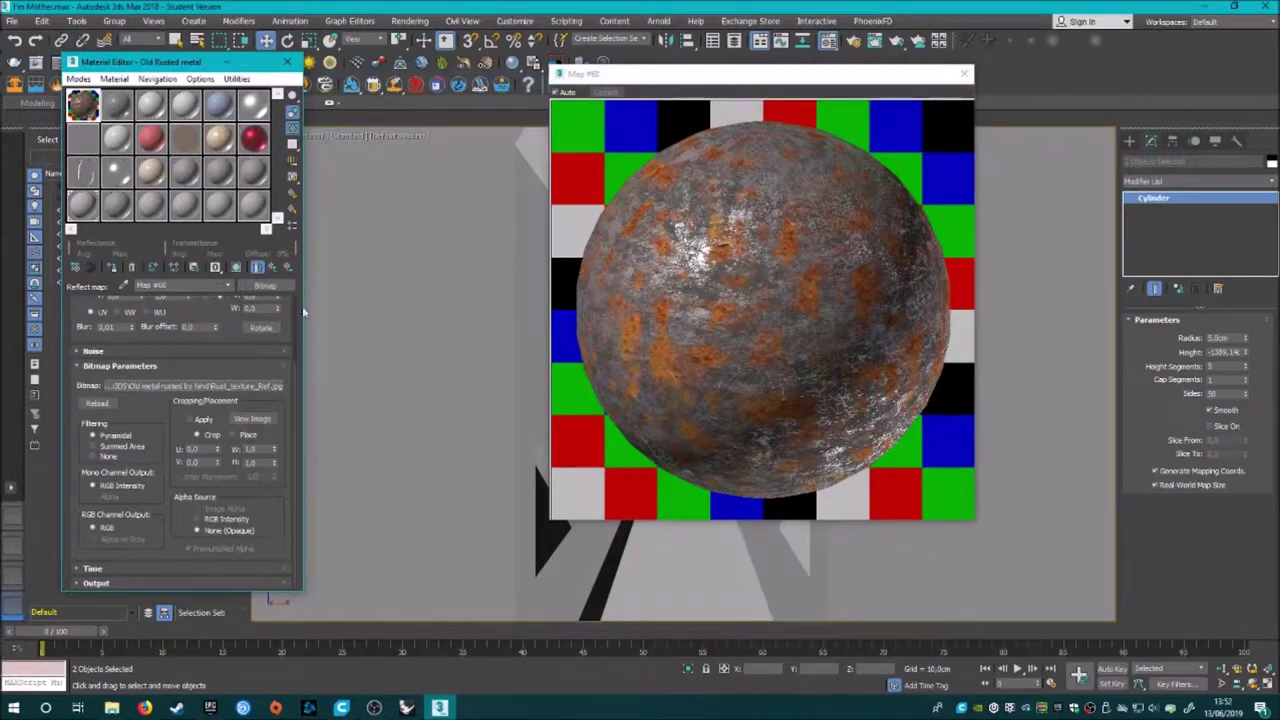
{"action": "left_click", "coordinate": [272, 267]}
Load Rust_texture_bump as the coat's bump map and return to the material's top level.
{"action": "left_click", "coordinate": [230, 523]}
{"action": "double_click", "coordinate": [506, 170]}
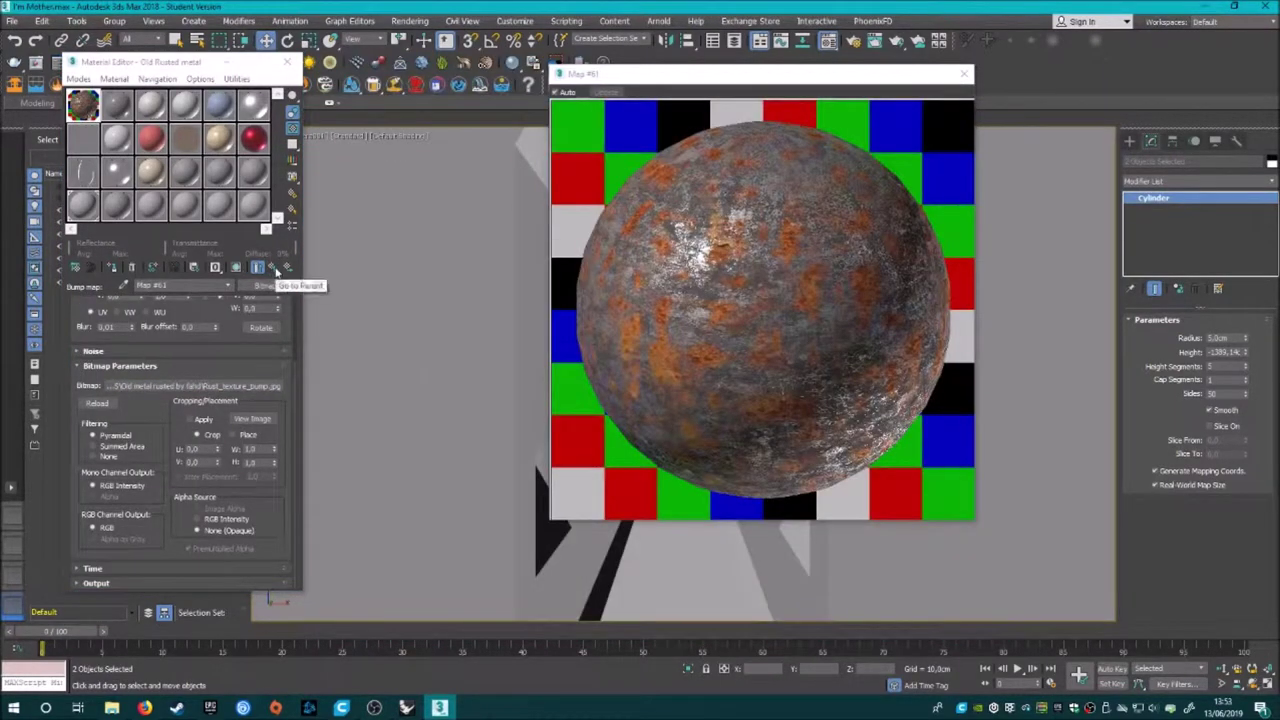
{"action": "left_click", "coordinate": [276, 268]}
{"action": "left_click", "coordinate": [276, 268]}
{"action": "left_click", "coordinate": [963, 73]}
With the corridor walls selected, start importing a material library into the second sample slot.
{"action": "left_click", "coordinate": [640, 373]}
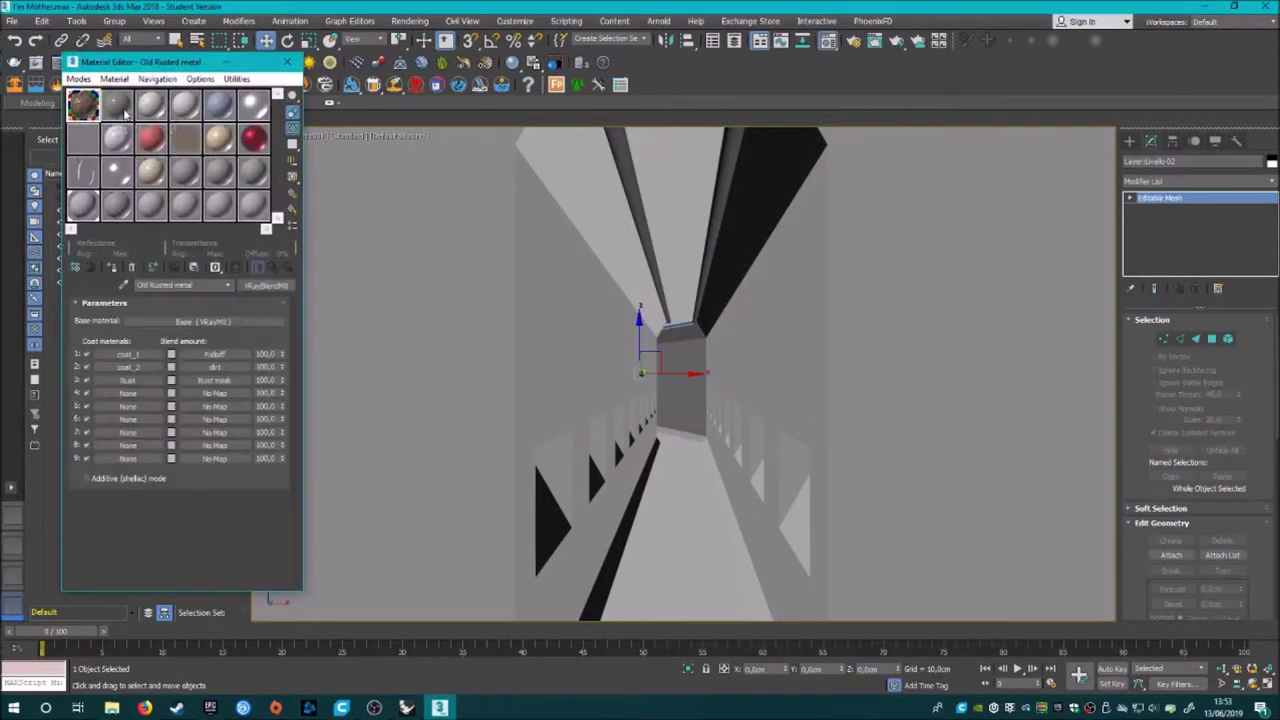
{"action": "left_click", "coordinate": [117, 104]}
{"action": "left_click", "coordinate": [75, 267]}
{"action": "left_click", "coordinate": [491, 149]}
{"action": "left_click", "coordinate": [518, 215]}
{"action": "double_click", "coordinate": [697, 247]}
Import the VRAY Old Rust Iron library and relink its missing Rust_Iron texture.
{"action": "scroll", "coordinate": [696, 240], "scroll_direction": "down", "scroll_amount": 5}
{"action": "double_click", "coordinate": [941, 290]}
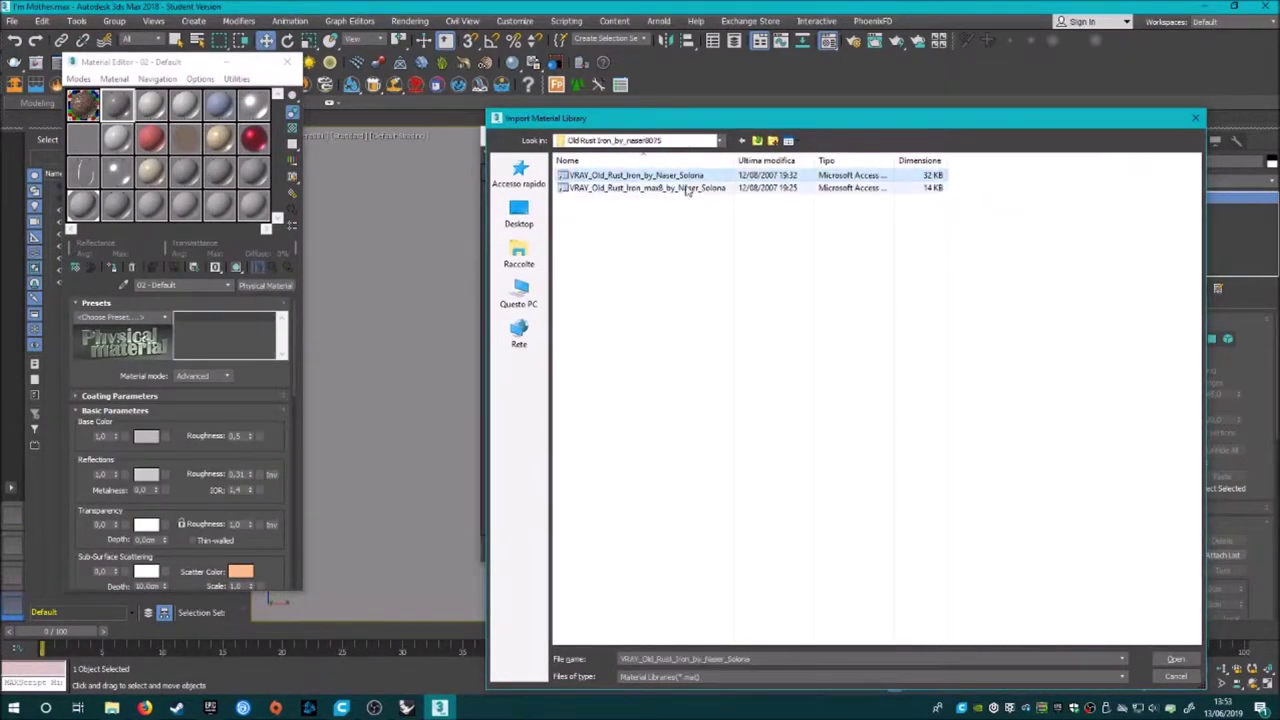
{"action": "double_click", "coordinate": [691, 198]}
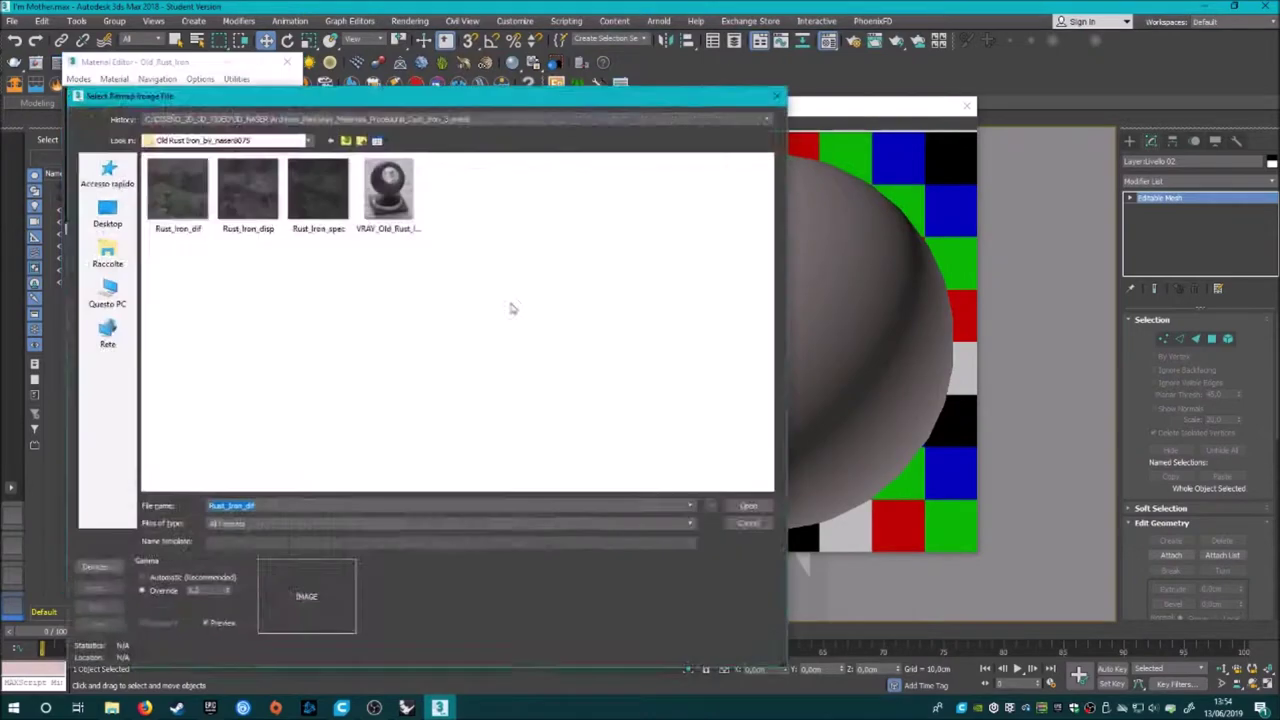
{"action": "double_click", "coordinate": [648, 150]}
{"action": "scroll", "coordinate": [246, 355], "scroll_direction": "down", "scroll_amount": 3}
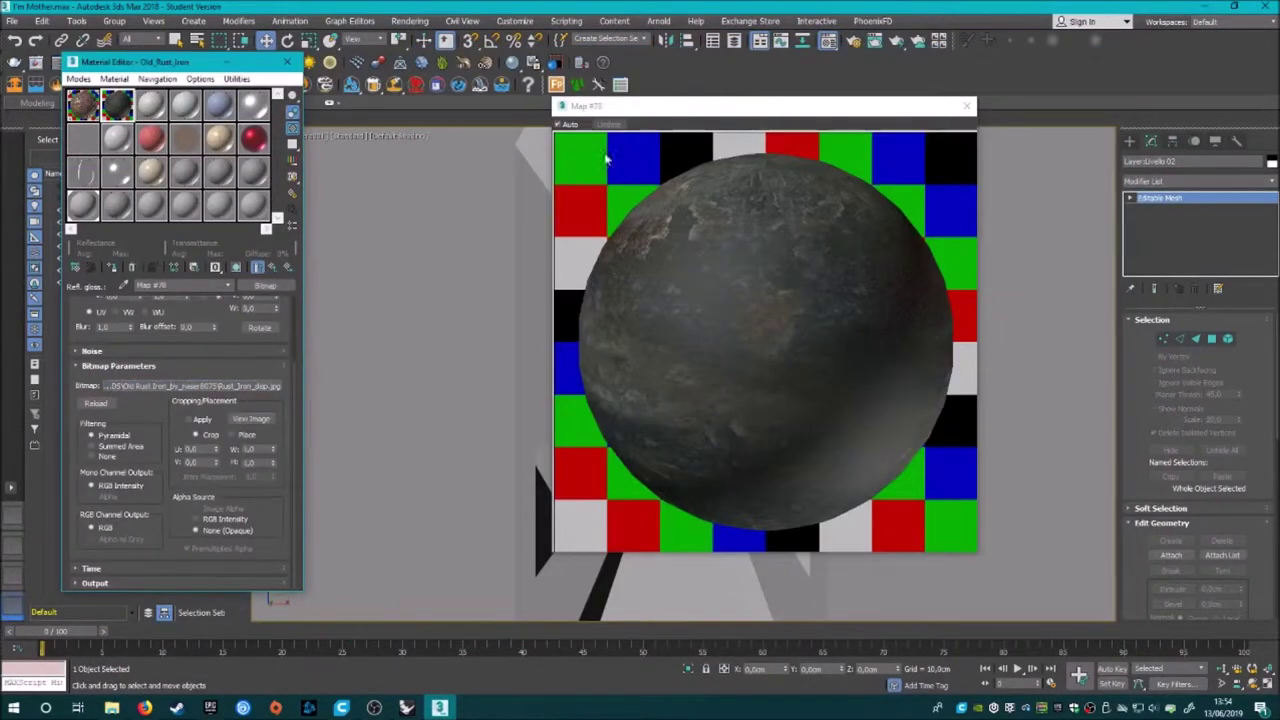
{"action": "left_click", "coordinate": [268, 268]}
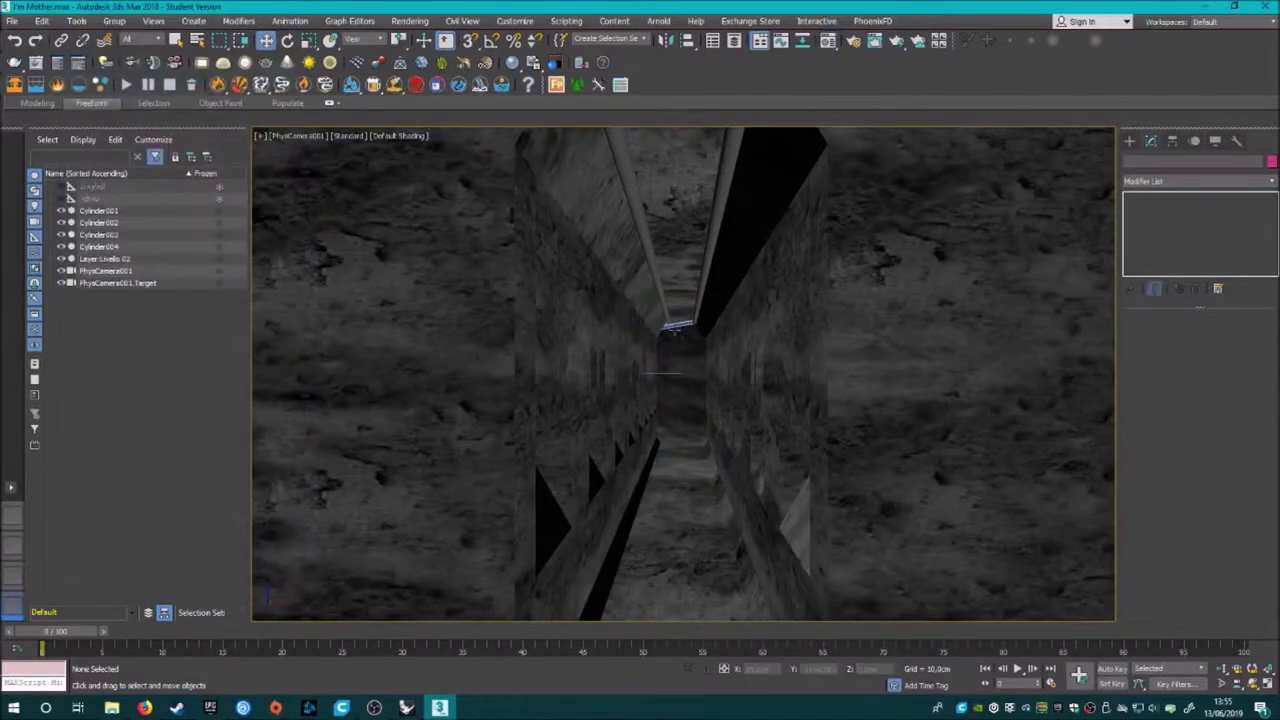
Give the cylinders a UVW Map modifier, deselect, and run a V-Ray test render of the camera.
{"action": "scroll", "coordinate": [1187, 388], "scroll_direction": "down", "scroll_amount": 10}
{"action": "left_click", "coordinate": [1187, 388]}
{"action": "key", "text": "ctrl+d"}
{"action": "left_click", "coordinate": [893, 43]}
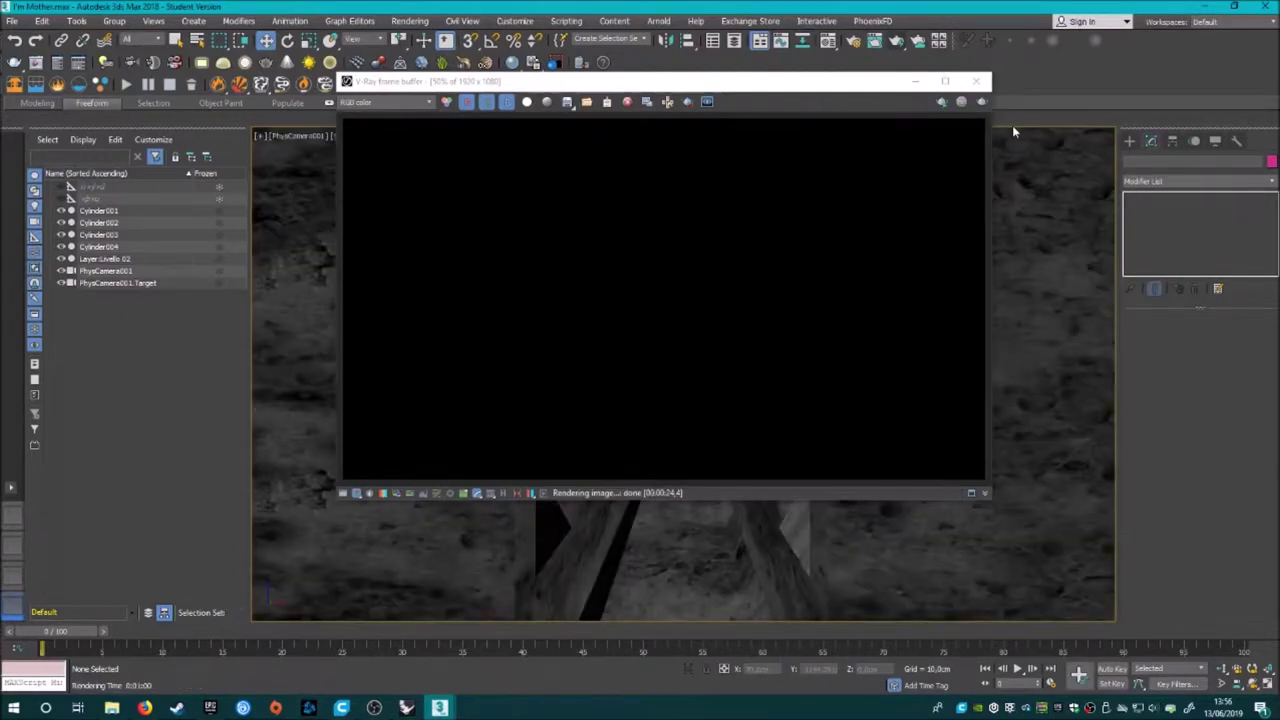
{"action": "left_click", "coordinate": [264, 364]}
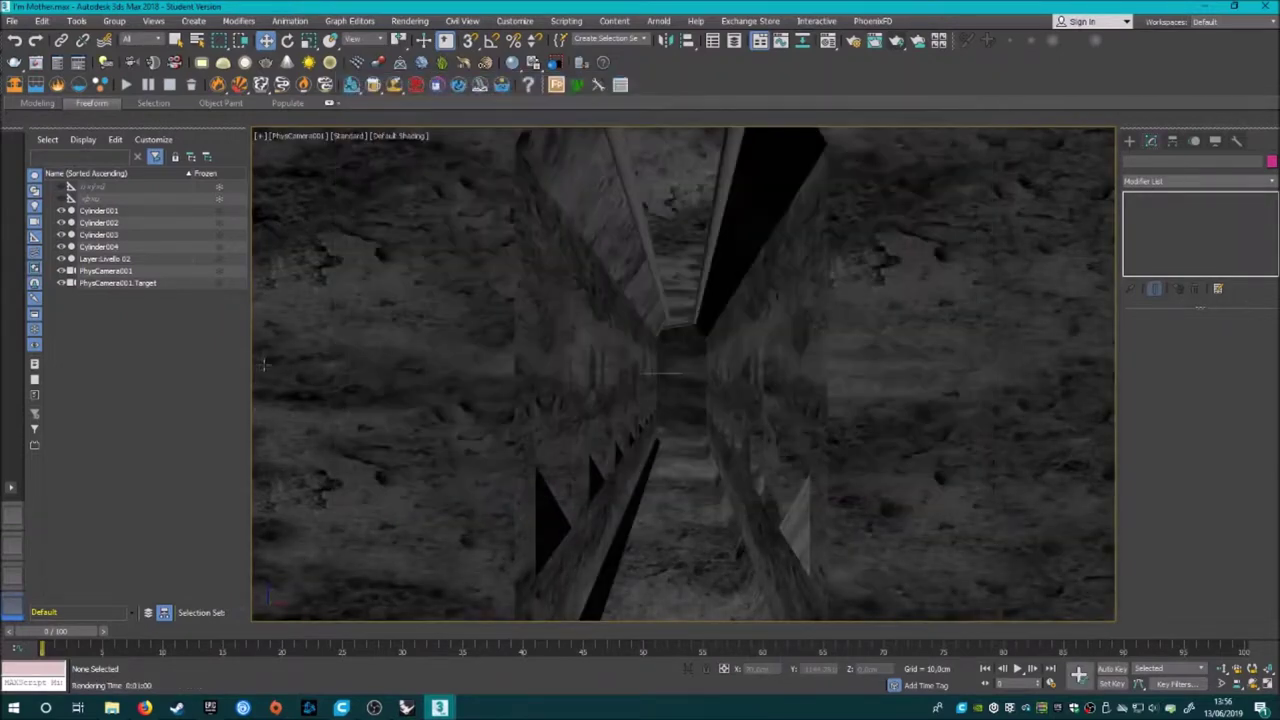
{"action": "key", "text": "t"}
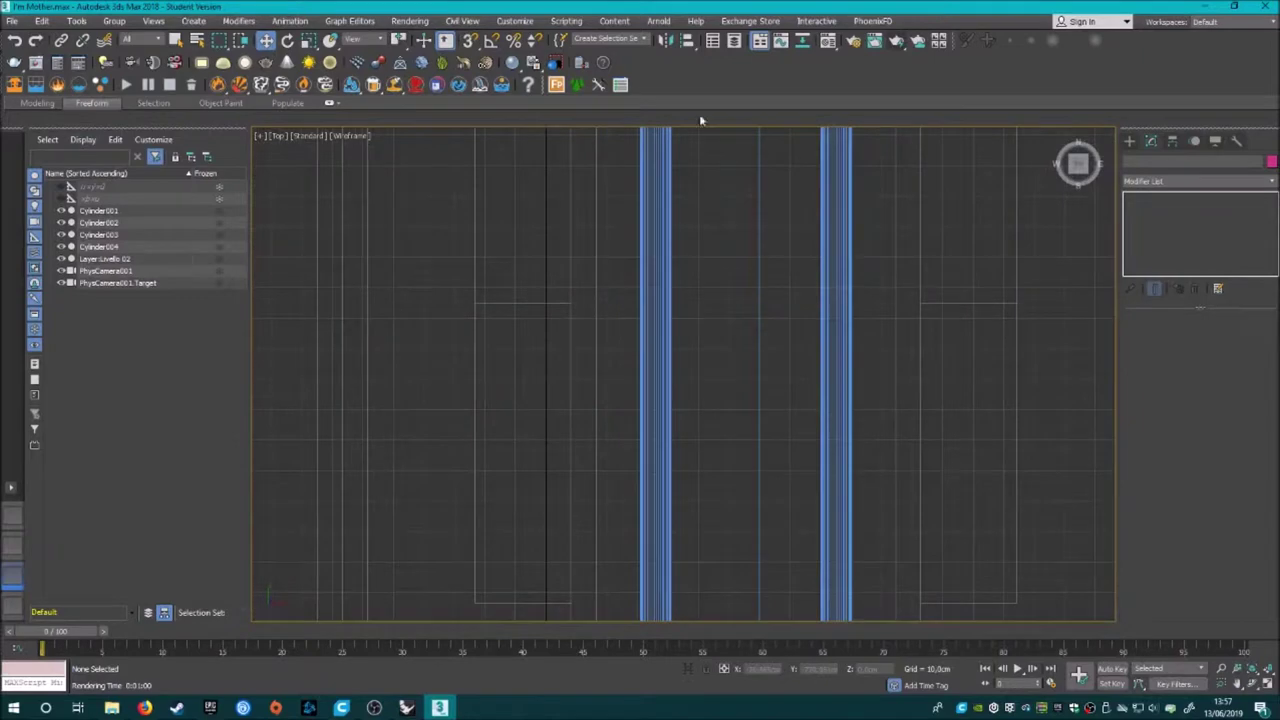
Turn on vertex snapping and adjust the viewport shading for placing the VRayLight planes.
{"action": "key", "text": "s"}
{"action": "scroll", "coordinate": [588, 330], "scroll_direction": "down", "scroll_amount": 3}
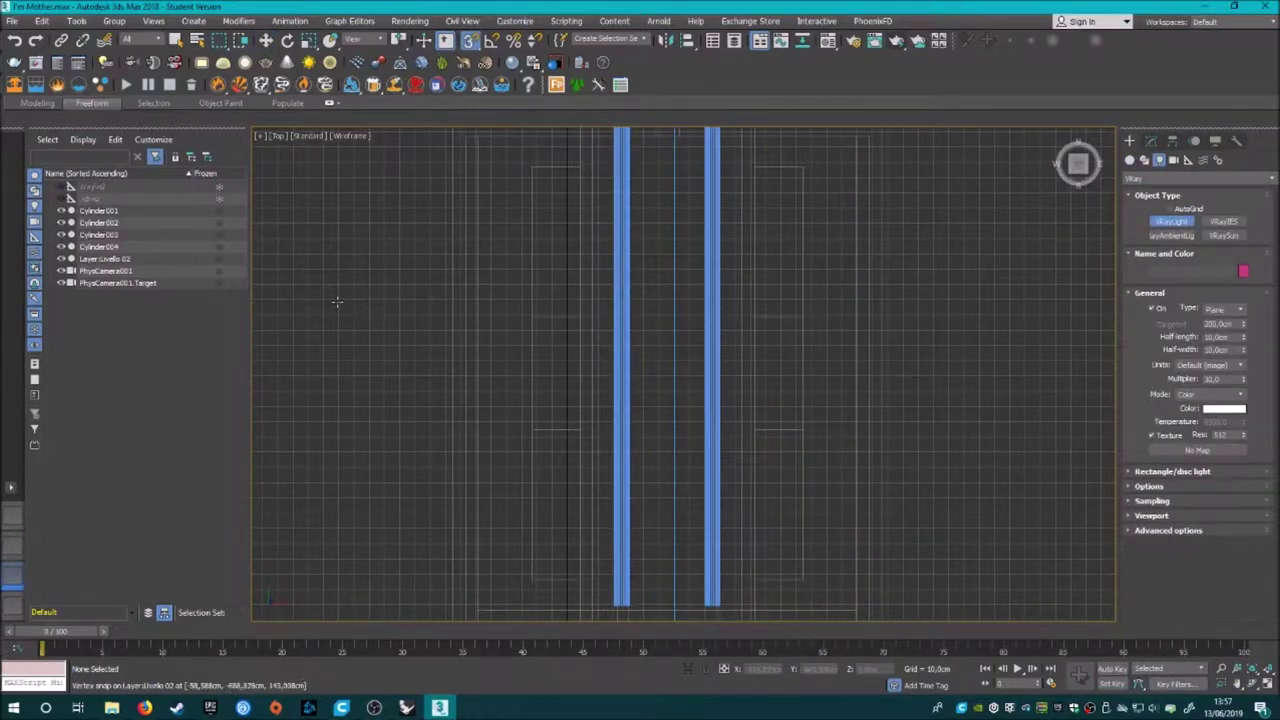
{"action": "scroll", "coordinate": [531, 549], "scroll_direction": "up", "scroll_amount": 5}
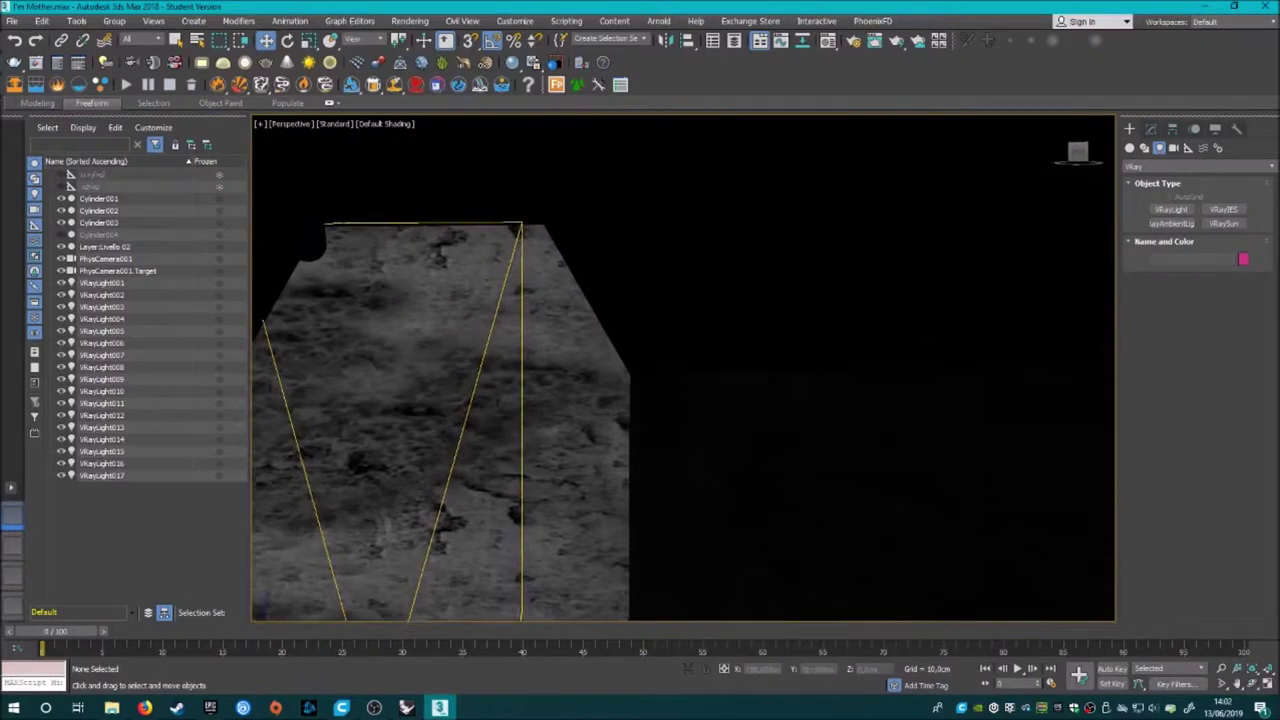
{"action": "left_click", "coordinate": [385, 123]}
Switch to wireframe and snap a light's corner onto the corridor geometry.
{"action": "key", "text": "F3"}
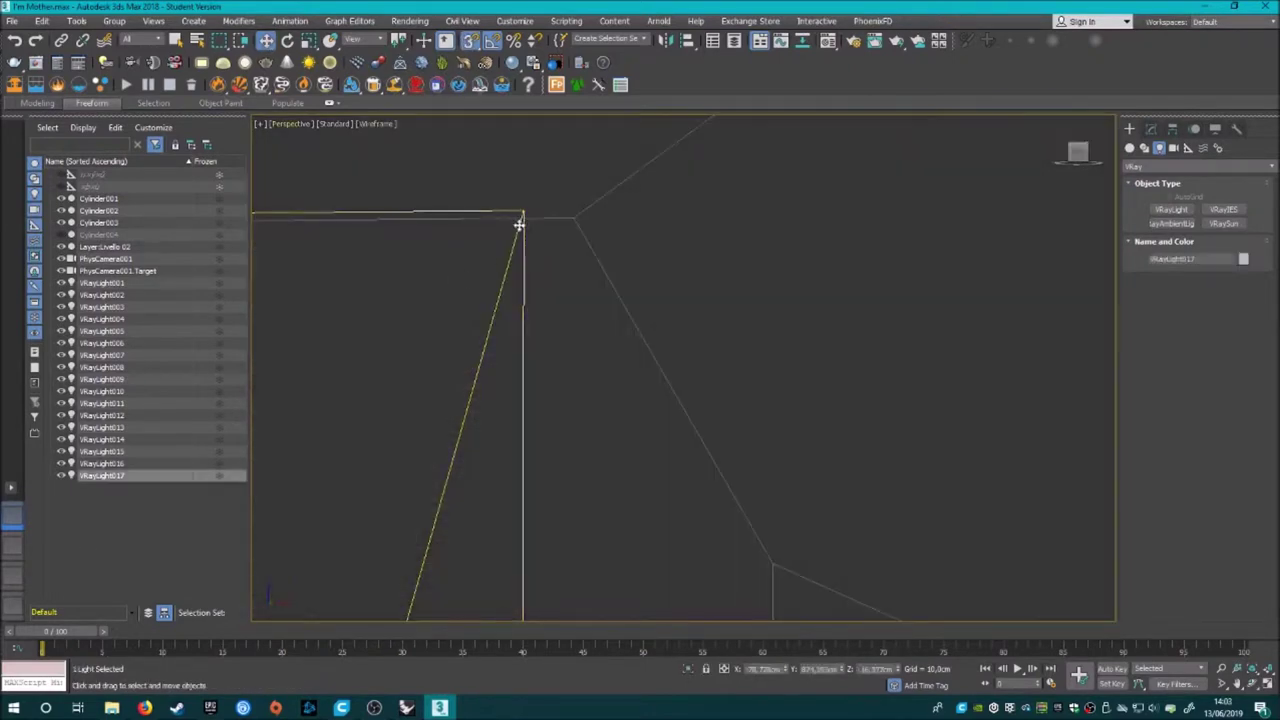
{"action": "middle_click_drag", "start_coordinate": [524, 216], "coordinate": [634, 377], "text": "alt"}
{"action": "right_click", "coordinate": [470, 40]}
{"action": "left_click", "coordinate": [728, 263]}
{"action": "left_click_drag", "start_coordinate": [827, 288], "coordinate": [843, 280]}
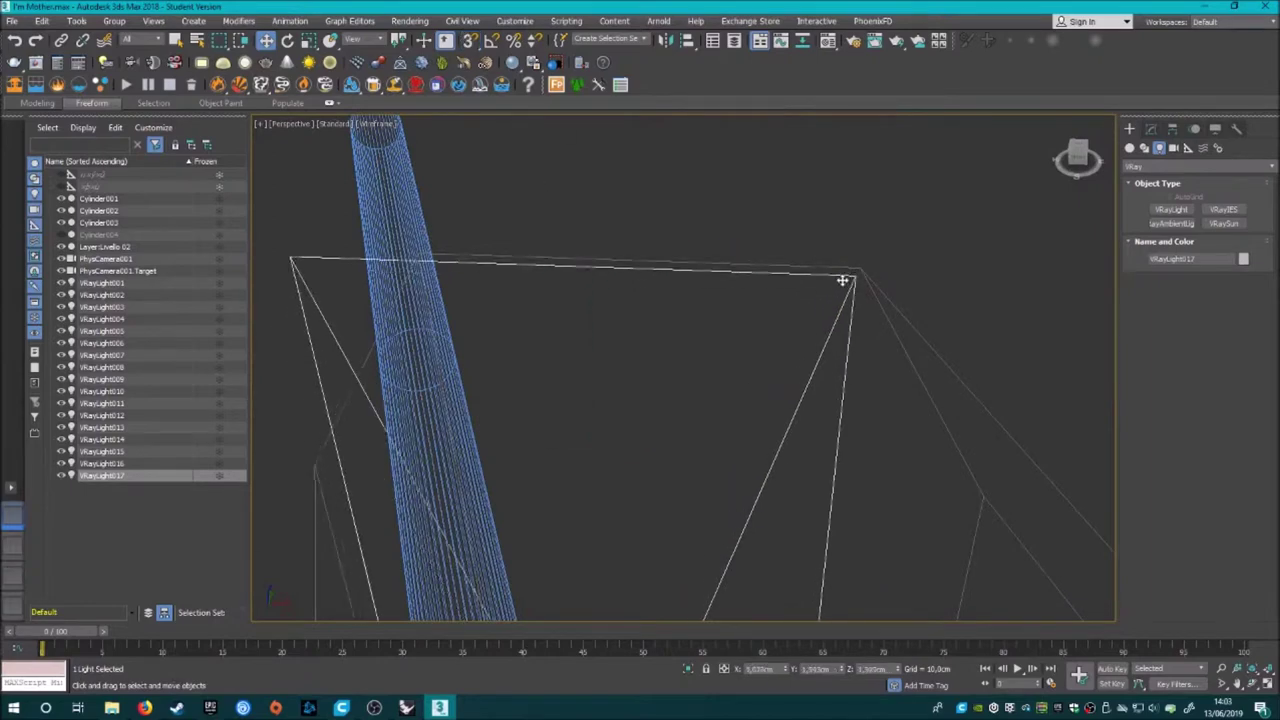
{"action": "scroll", "coordinate": [811, 293], "scroll_direction": "up", "scroll_amount": 2}
{"action": "scroll", "coordinate": [831, 334], "scroll_direction": "down", "scroll_amount": 3}
{"action": "mouse_move", "coordinate": [866, 286]}
{"action": "middle_mouse_down", "text": "alt"}
{"action": "mouse_move", "coordinate": [701, 358]}
{"action": "mouse_move", "coordinate": [481, 22]}
{"action": "mouse_move", "coordinate": [759, 527]}
{"action": "mouse_move", "coordinate": [662, 350]}
{"action": "middle_mouse_up", "text": "alt"}
{"action": "scroll", "coordinate": [759, 527], "scroll_direction": "down", "scroll_amount": 3}
Check VRayLight015's colour setting, then select and deselect VRayLight013.
{"action": "left_click", "coordinate": [662, 350]}
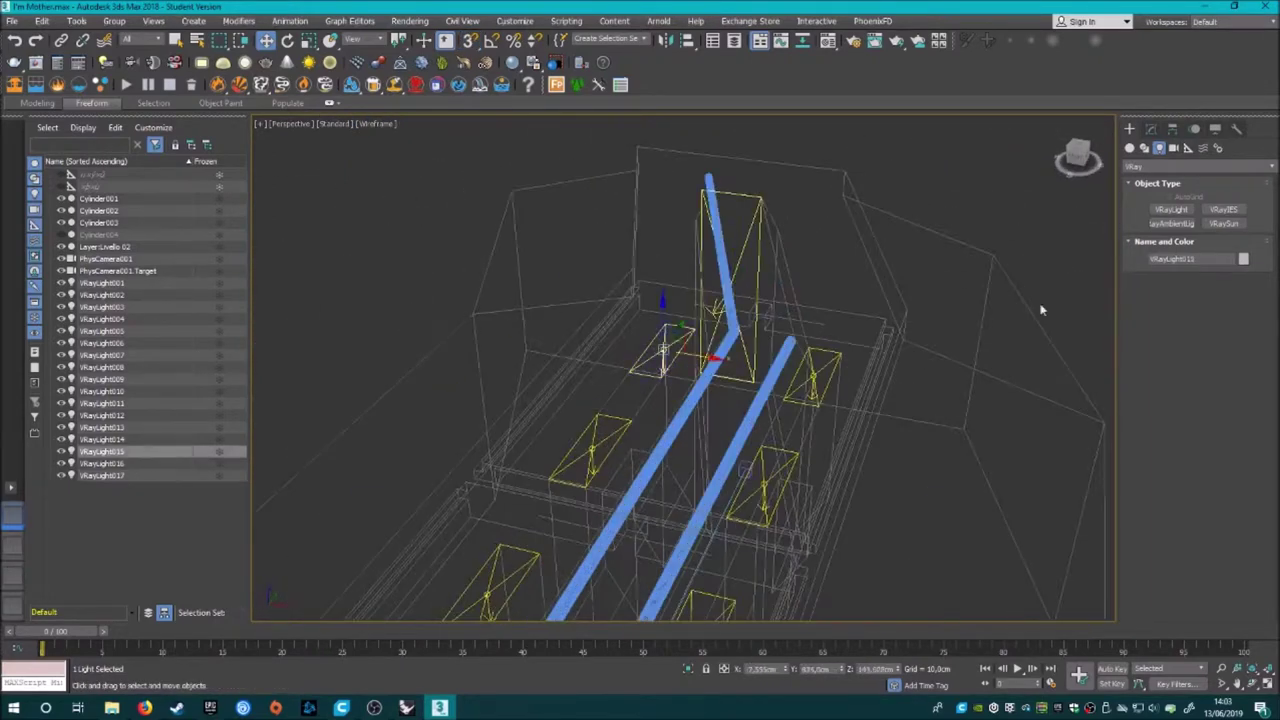
{"action": "left_click", "coordinate": [1150, 128]}
{"action": "left_click", "coordinate": [1224, 423]}
{"action": "left_click", "coordinate": [492, 204]}
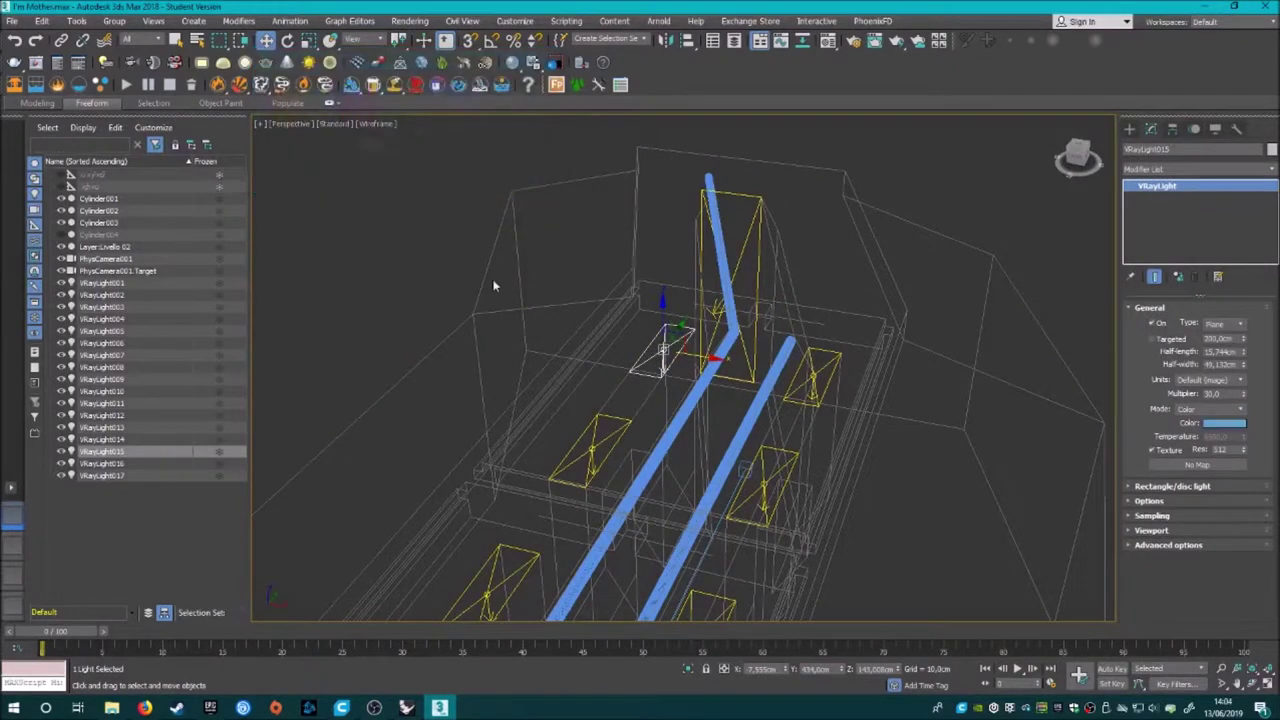
{"action": "left_click", "coordinate": [790, 390]}
{"action": "left_click", "coordinate": [592, 450]}
{"action": "left_click", "coordinate": [956, 204]}
In the Front view, window-select the 15 VRay ceiling lights, lower them, then deselect.
{"action": "key", "text": "c"}
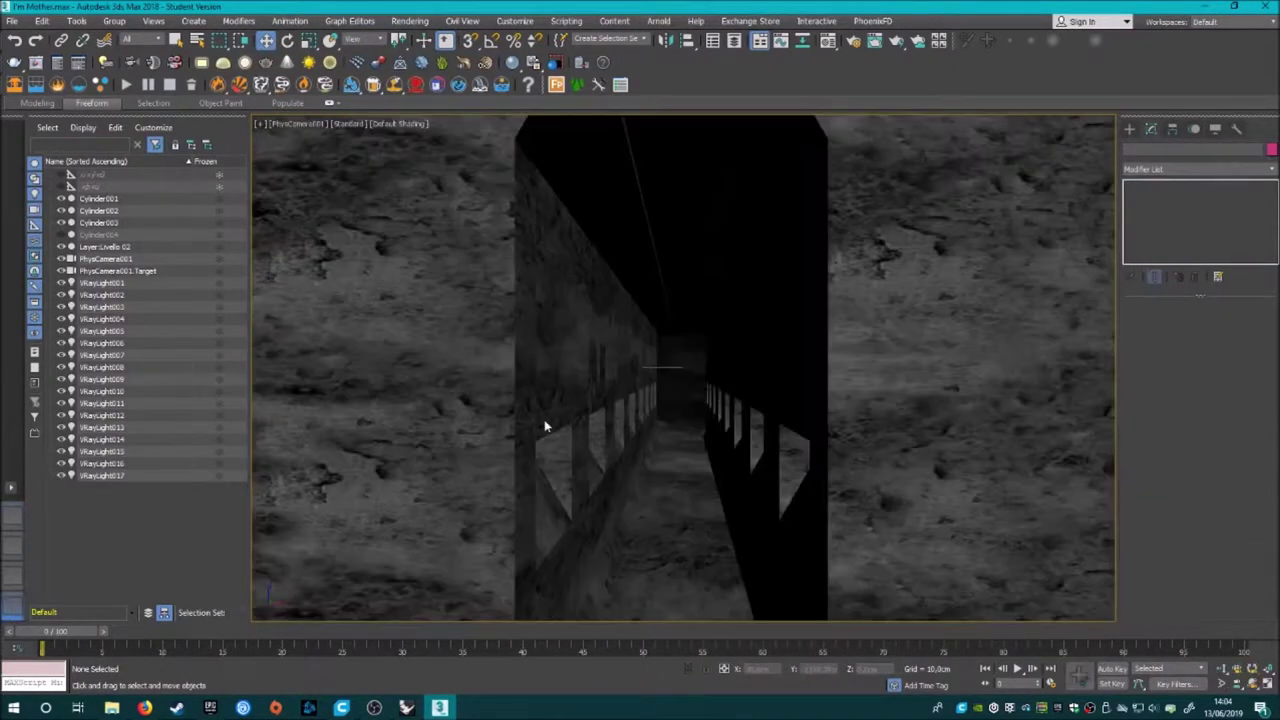
{"action": "key", "text": "f"}
{"action": "scroll", "coordinate": [433, 358], "scroll_direction": "up", "scroll_amount": 4}
{"action": "left_click_drag", "start_coordinate": [779, 273], "coordinate": [661, 276]}
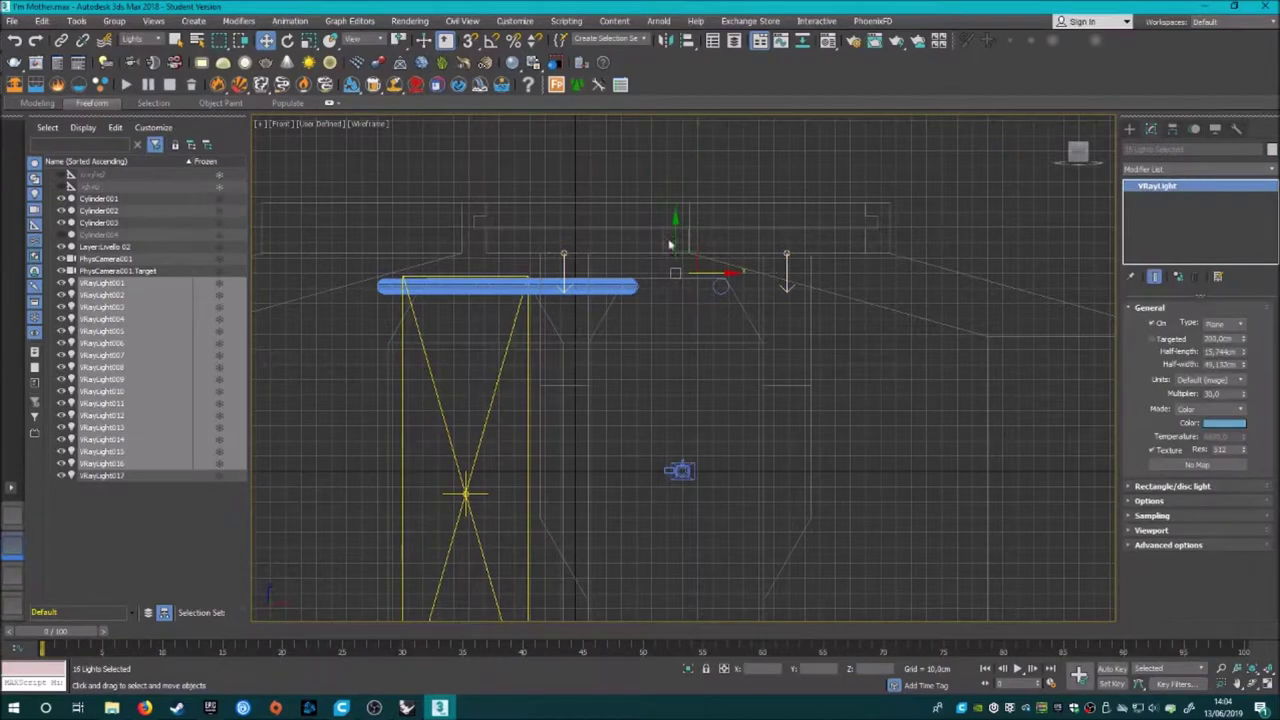
{"action": "right_click", "coordinate": [445, 330]}
{"action": "left_click", "coordinate": [510, 334]}
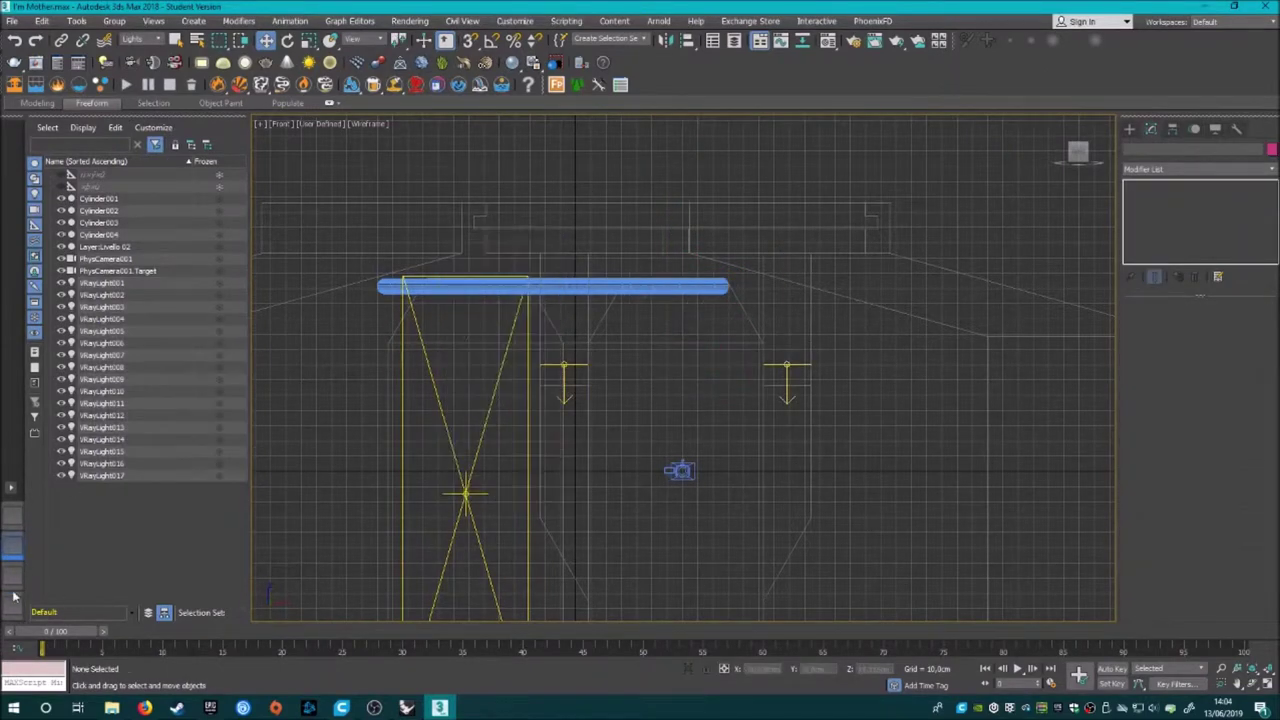
Load the Preset OK Sim render preset and start a test render of the camera view.
{"action": "key", "text": "c"}
{"action": "left_click", "coordinate": [849, 47]}
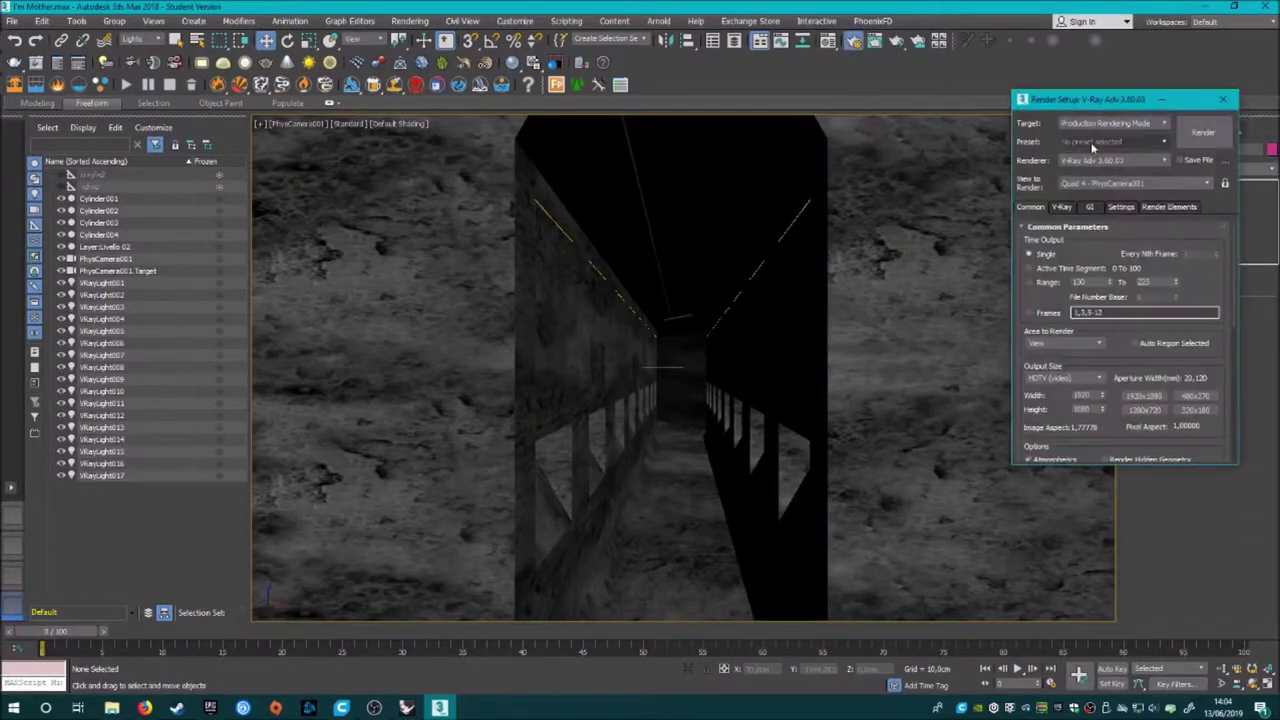
{"action": "left_click", "coordinate": [640, 648]}
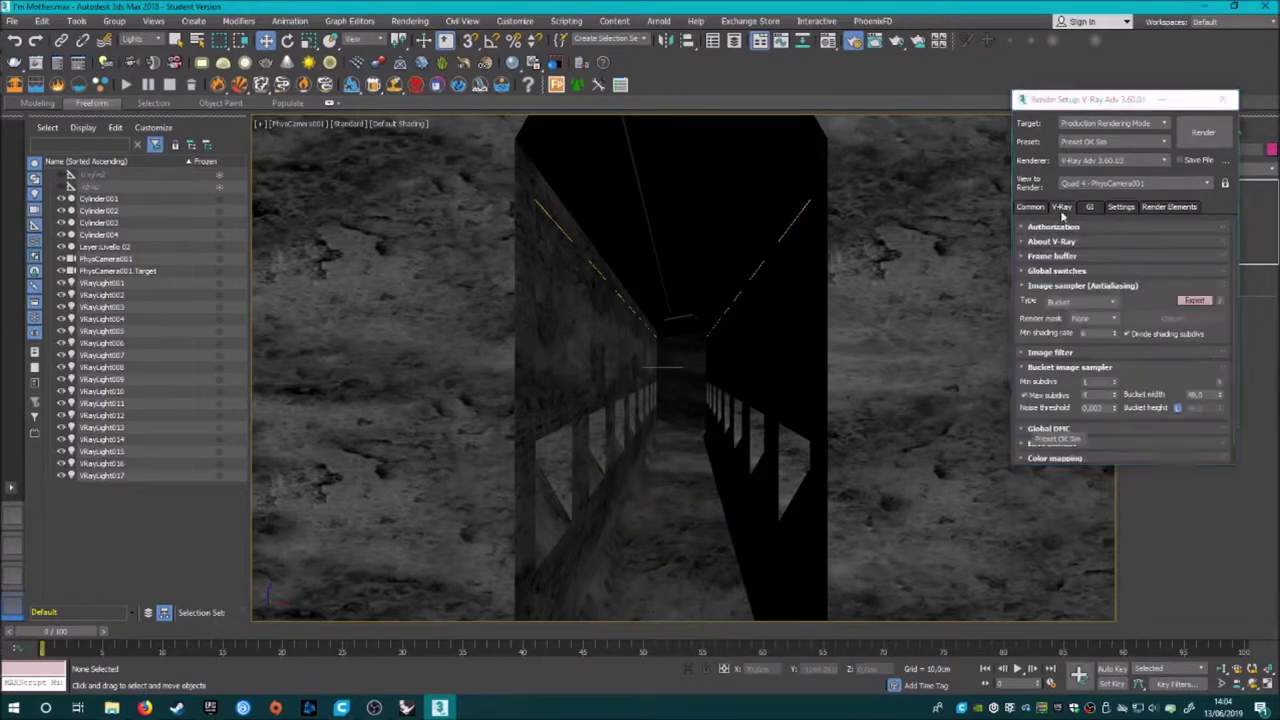
{"action": "left_click", "coordinate": [1203, 131]}
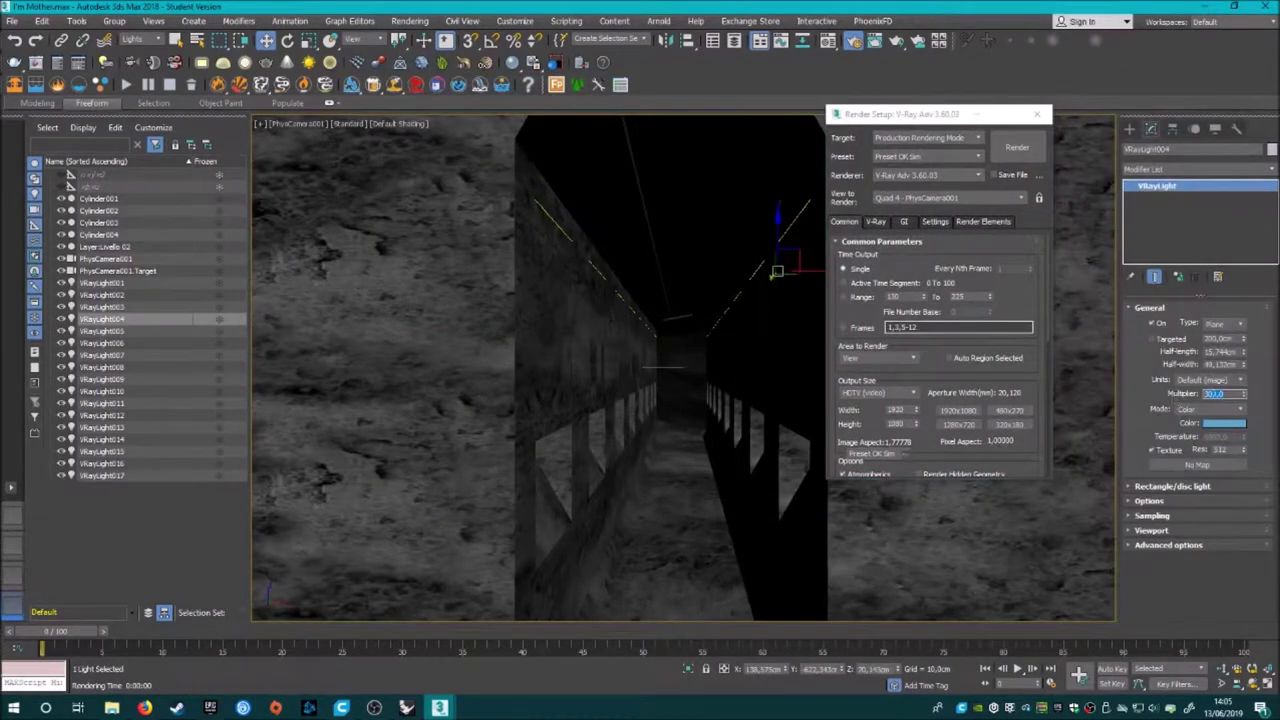
Re-render the PhysCamera001 view and review the dark result in the frame buffer.
{"action": "key", "text": "t"}
{"action": "key", "text": "c"}
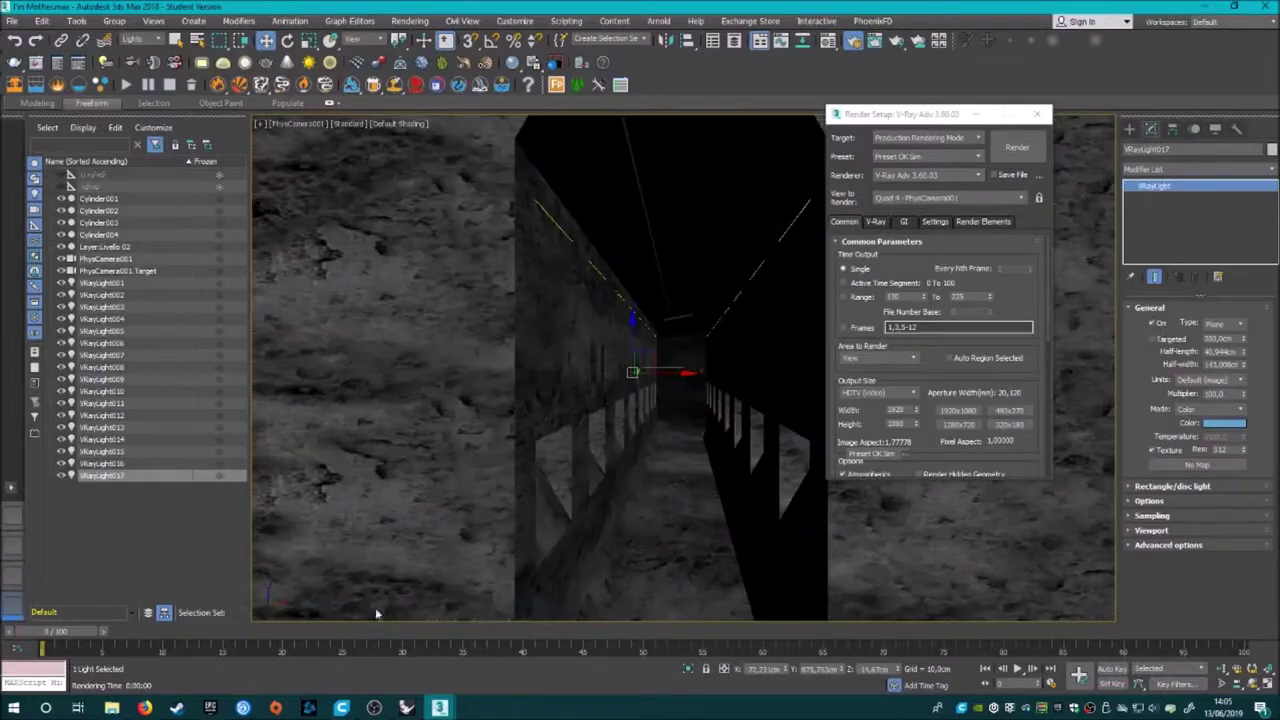
{"action": "key", "text": "shift+q"}
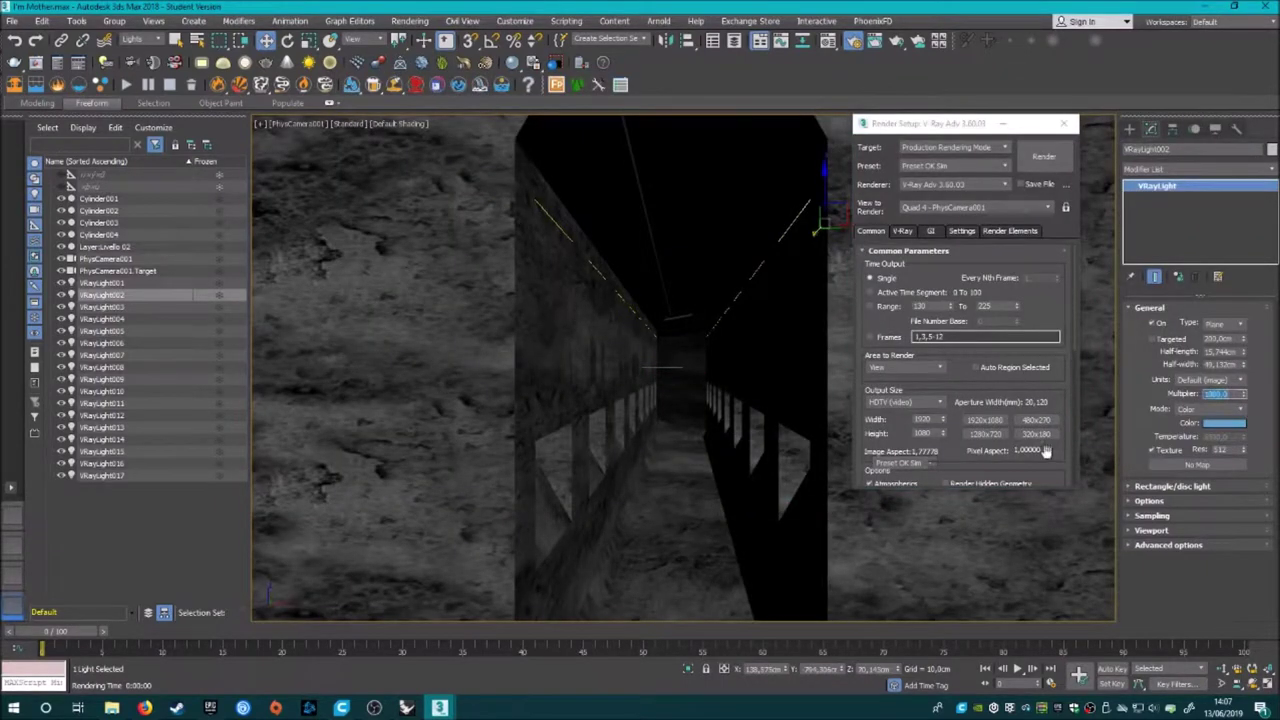
{"action": "left_click", "coordinate": [1043, 156]}
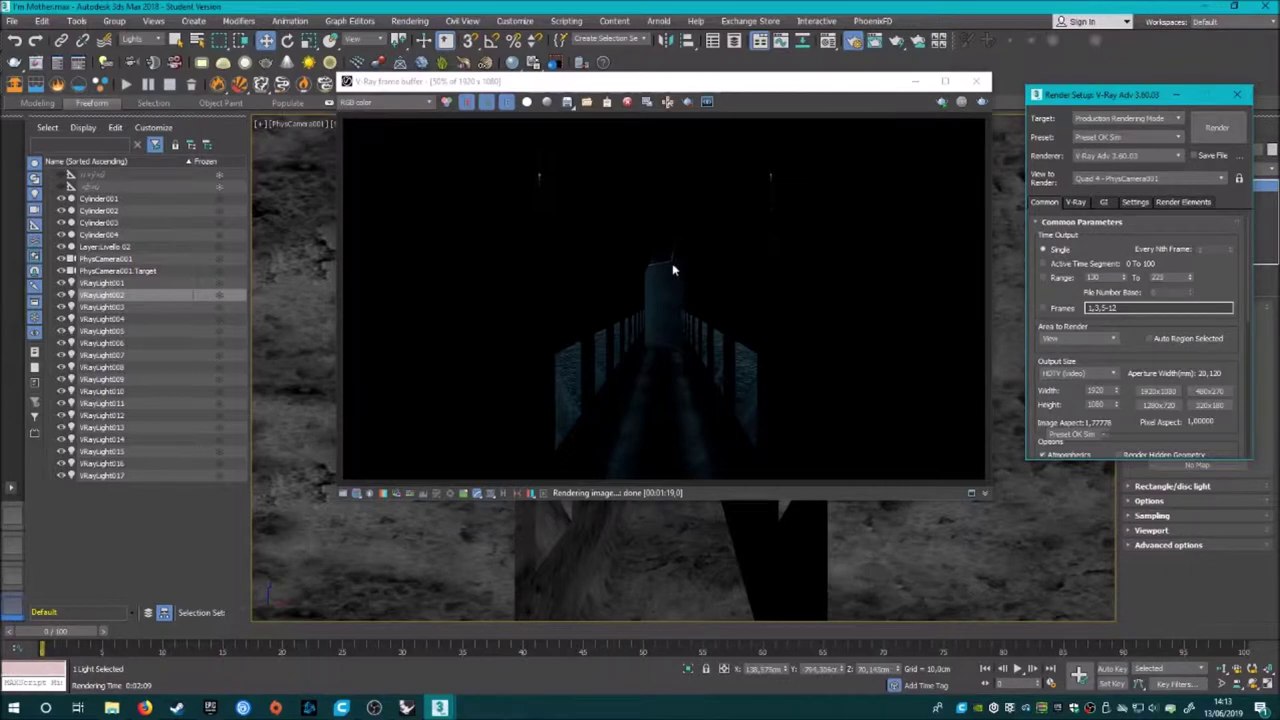
{"action": "left_click", "coordinate": [913, 81]}
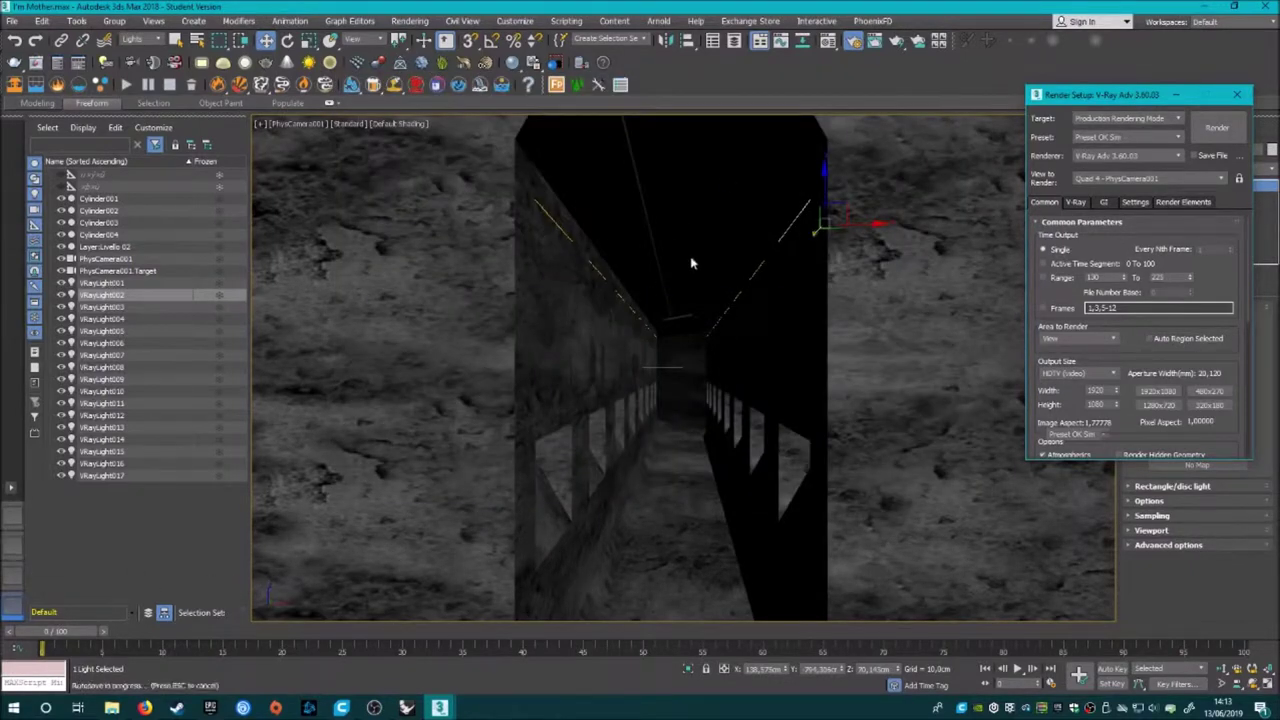
{"action": "left_click", "coordinate": [590, 268]}
{"action": "key", "text": "shift+q"}
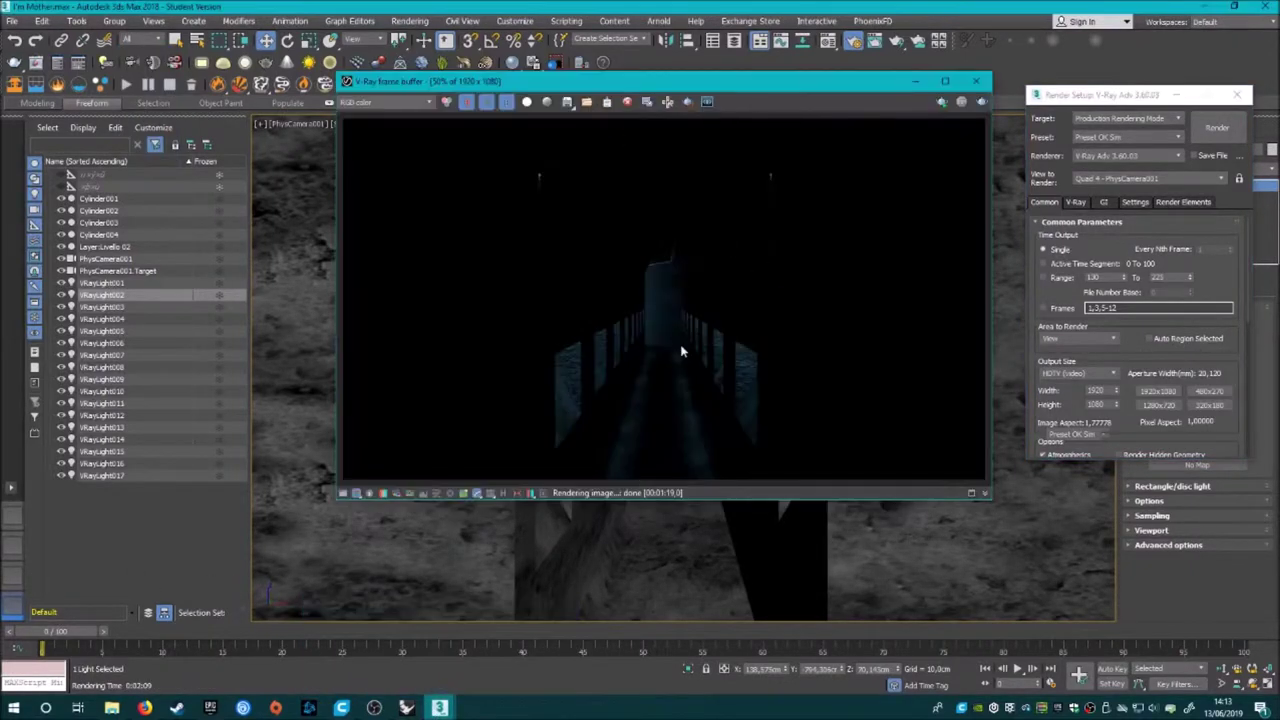
From the top view, start File > Merge and browse to the 3° Anno folder.
{"action": "left_click", "coordinate": [913, 81]}
{"action": "key", "text": "t"}
{"action": "left_click", "coordinate": [13, 21]}
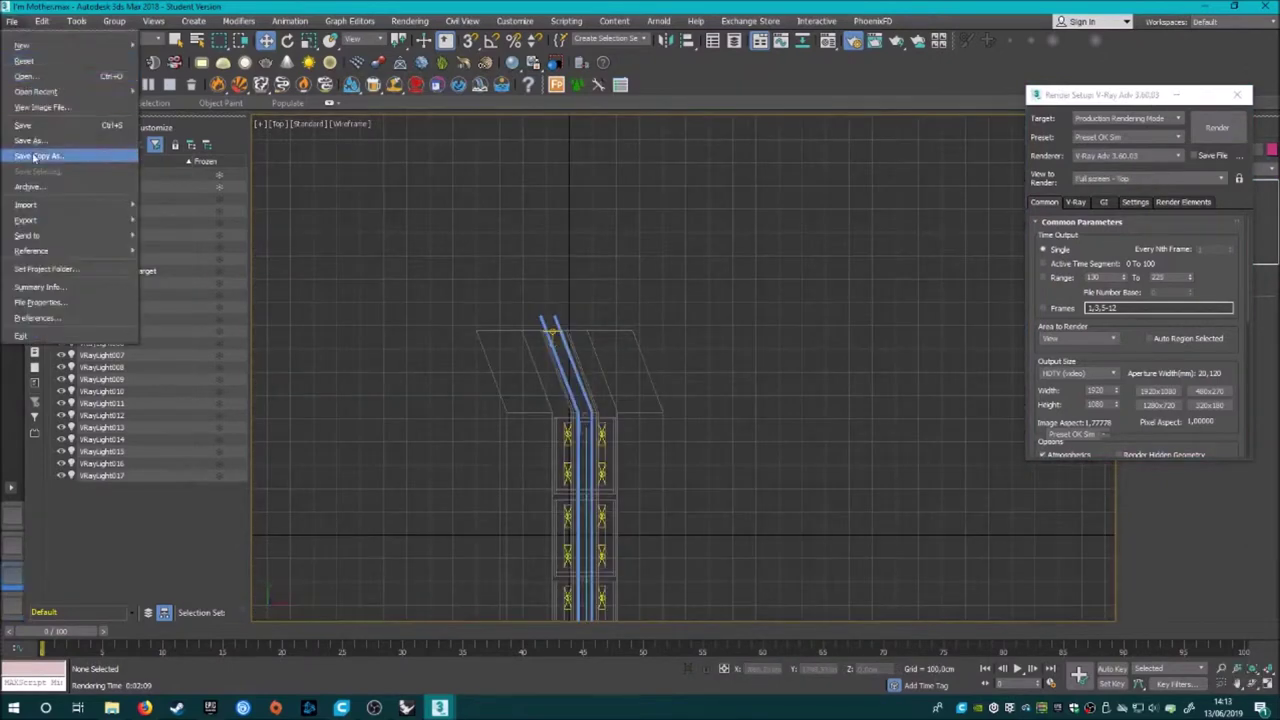
{"action": "left_click", "coordinate": [170, 170]}
{"action": "double_click", "coordinate": [150, 380]}
{"action": "left_click", "coordinate": [274, 69]}
{"action": "double_click", "coordinate": [531, 120]}
{"action": "double_click", "coordinate": [386, 120]}
{"action": "left_click", "coordinate": [274, 69]}
{"action": "double_click", "coordinate": [148, 120]}
{"action": "left_click", "coordinate": [259, 69]}
{"action": "double_click", "coordinate": [389, 114]}
Open the Max 2011_VRAY 3.0 model folder and merge the woman figure's objects.
{"action": "double_click", "coordinate": [124, 127]}
{"action": "double_click", "coordinate": [110, 115]}
{"action": "double_click", "coordinate": [120, 103]}
{"action": "key", "text": "Down"}
{"action": "key", "text": "Down"}
{"action": "key", "text": "Down"}
{"action": "key", "text": "Down"}
{"action": "key", "text": "Down"}
{"action": "left_click", "coordinate": [274, 69]}
{"action": "left_click", "coordinate": [274, 69]}
{"action": "double_click", "coordinate": [120, 103]}
{"action": "key", "text": "Down"}
{"action": "key", "text": "Down"}
{"action": "key", "text": "Down"}
{"action": "key", "text": "Down"}
{"action": "key", "text": "Down"}
{"action": "key", "text": "Down"}
{"action": "left_click", "coordinate": [274, 69]}
{"action": "double_click", "coordinate": [120, 103]}
{"action": "key", "text": "Down"}
{"action": "key", "text": "Down"}
{"action": "key", "text": "Down"}
{"action": "key", "text": "Down"}
{"action": "key", "text": "Down"}
{"action": "key", "text": "Return"}
{"action": "key", "text": "Return"}
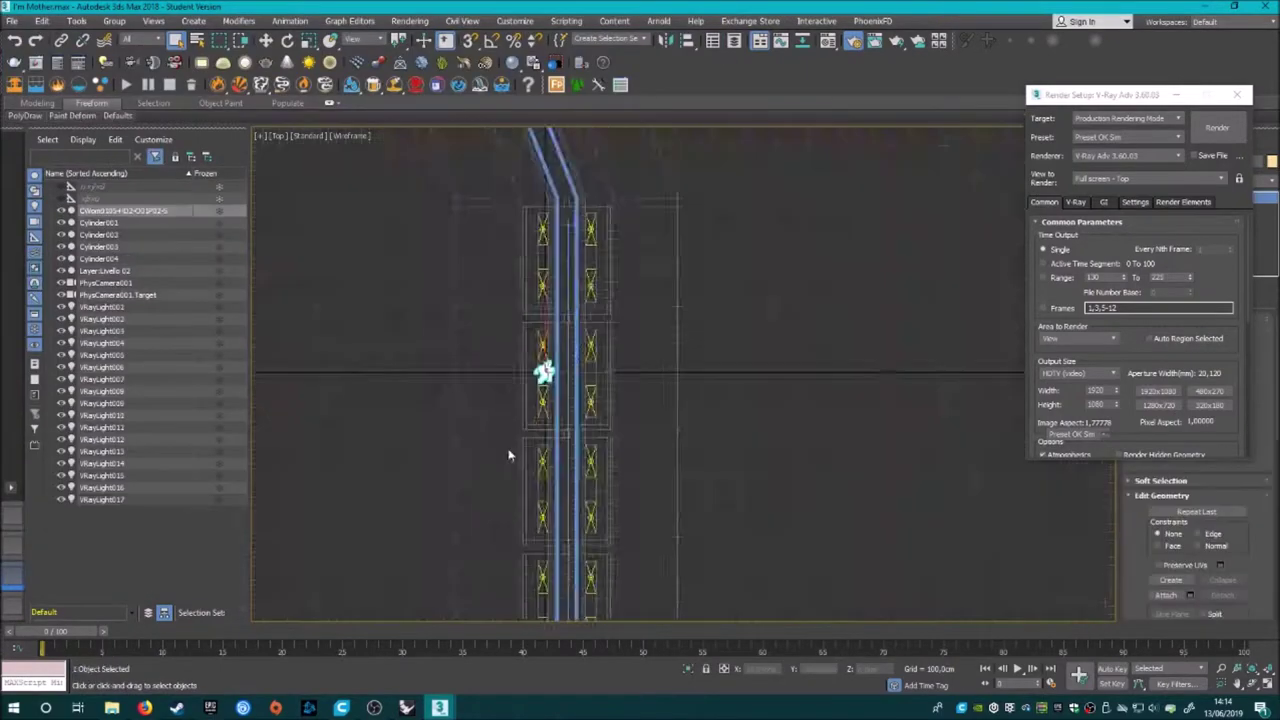
Rotate and place the walking woman on the corridor floor, checking top, front and camera views.
{"action": "scroll", "coordinate": [535, 340], "scroll_direction": "up", "scroll_amount": 3}
{"action": "key", "text": "e"}
{"action": "key", "text": "p"}
{"action": "scroll", "coordinate": [620, 330], "scroll_direction": "up", "scroll_amount": 3}
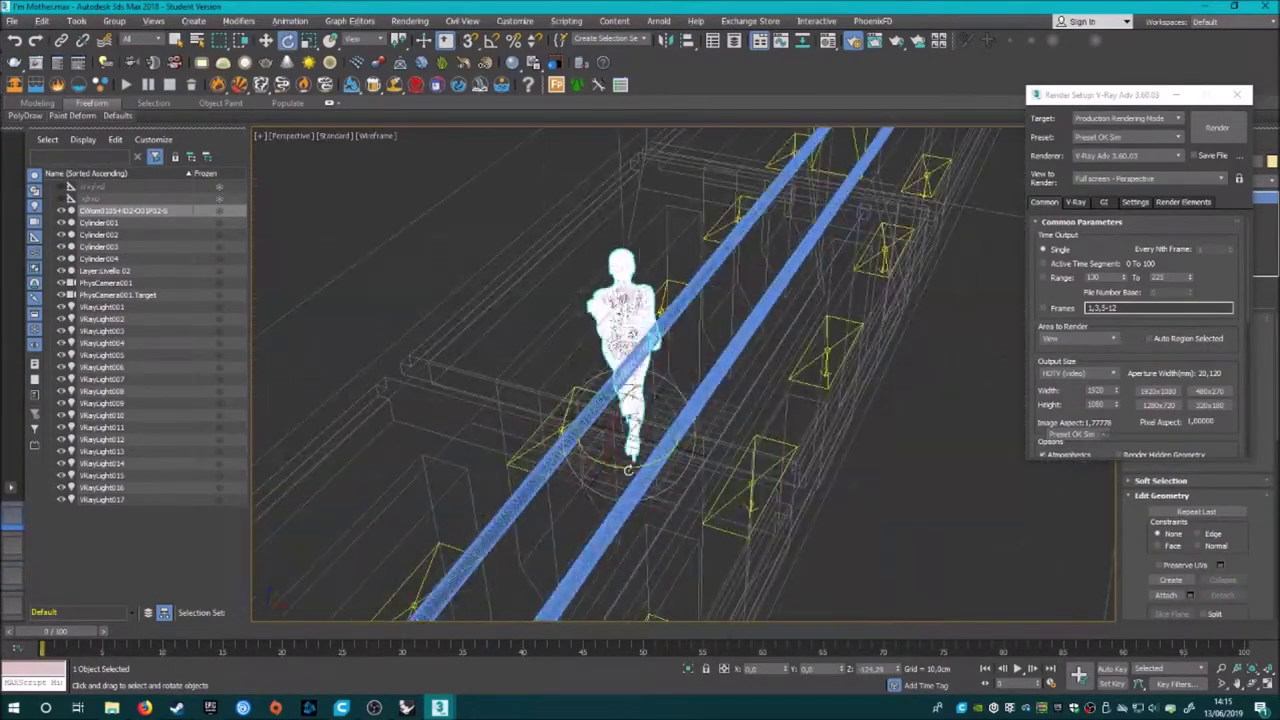
{"action": "middle_click_drag", "start_coordinate": [620, 330], "coordinate": [622, 466], "text": "alt"}
{"action": "key", "text": "t"}
{"action": "key", "text": "f"}
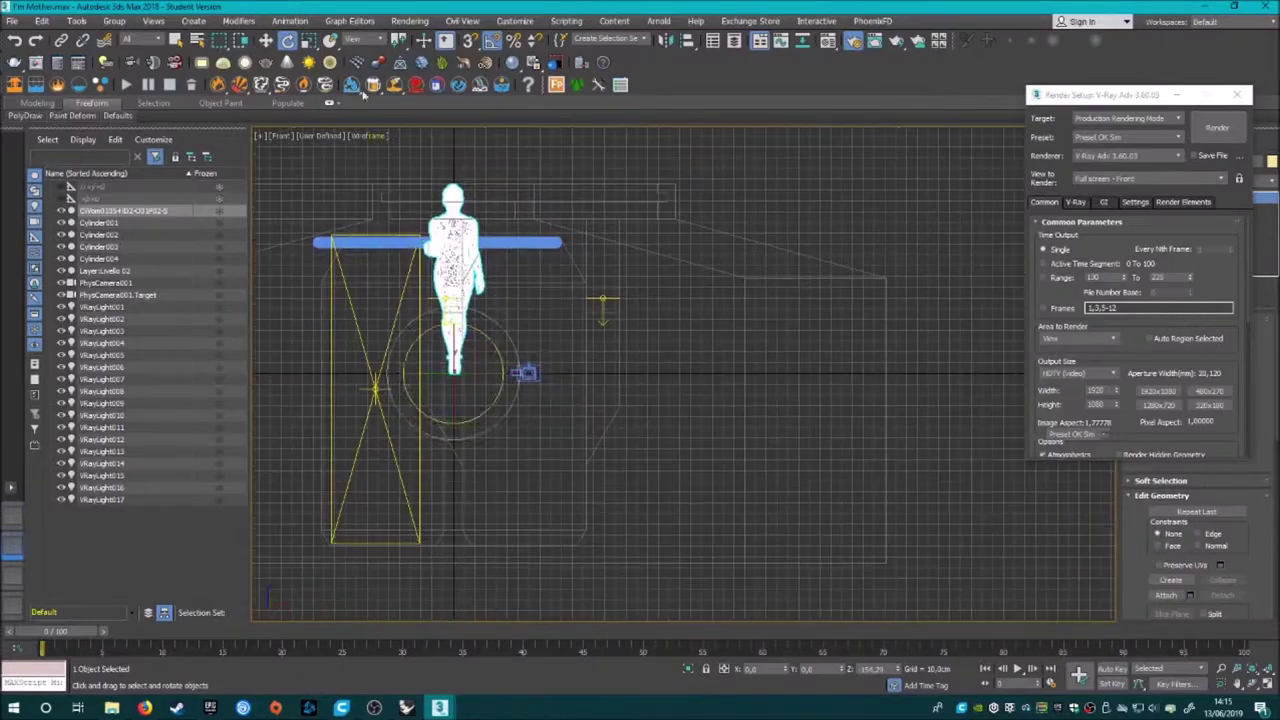
{"action": "key", "text": "p"}
{"action": "key", "text": "t"}
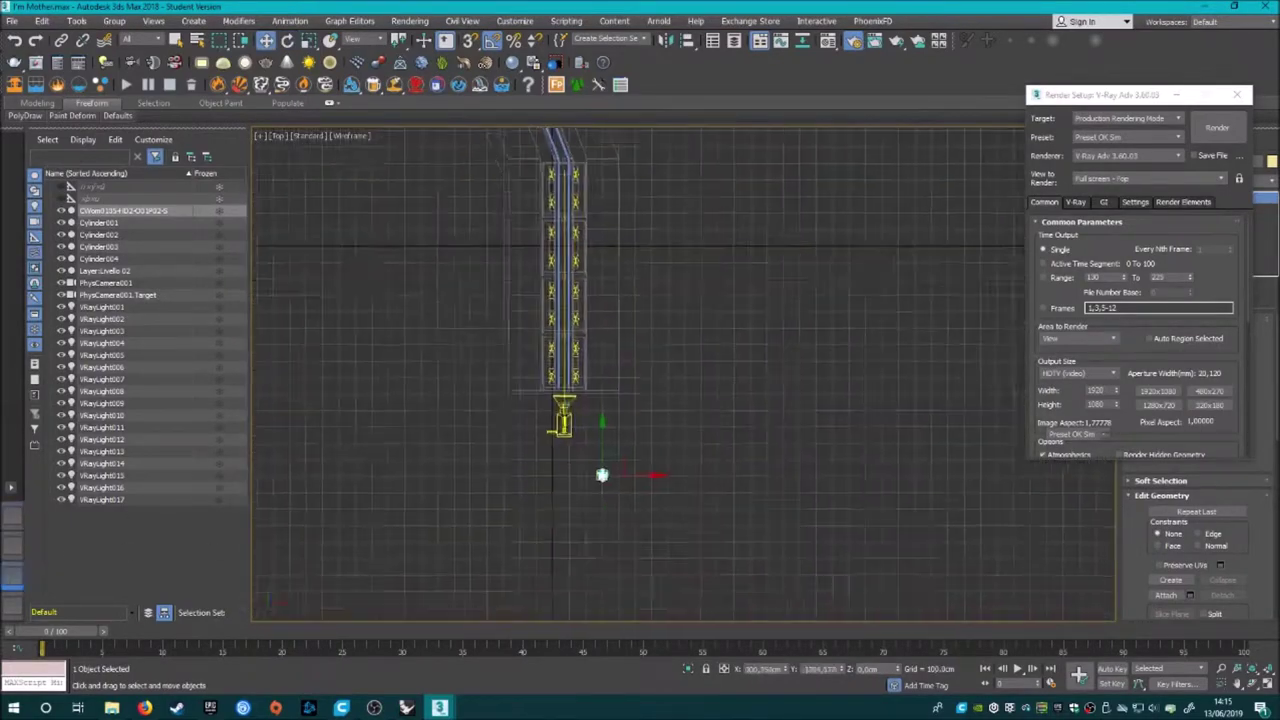
{"action": "key", "text": "p"}
{"action": "scroll", "coordinate": [420, 438], "scroll_direction": "up", "scroll_amount": 2}
{"action": "scroll", "coordinate": [629, 578], "scroll_direction": "down", "scroll_amount": 5}
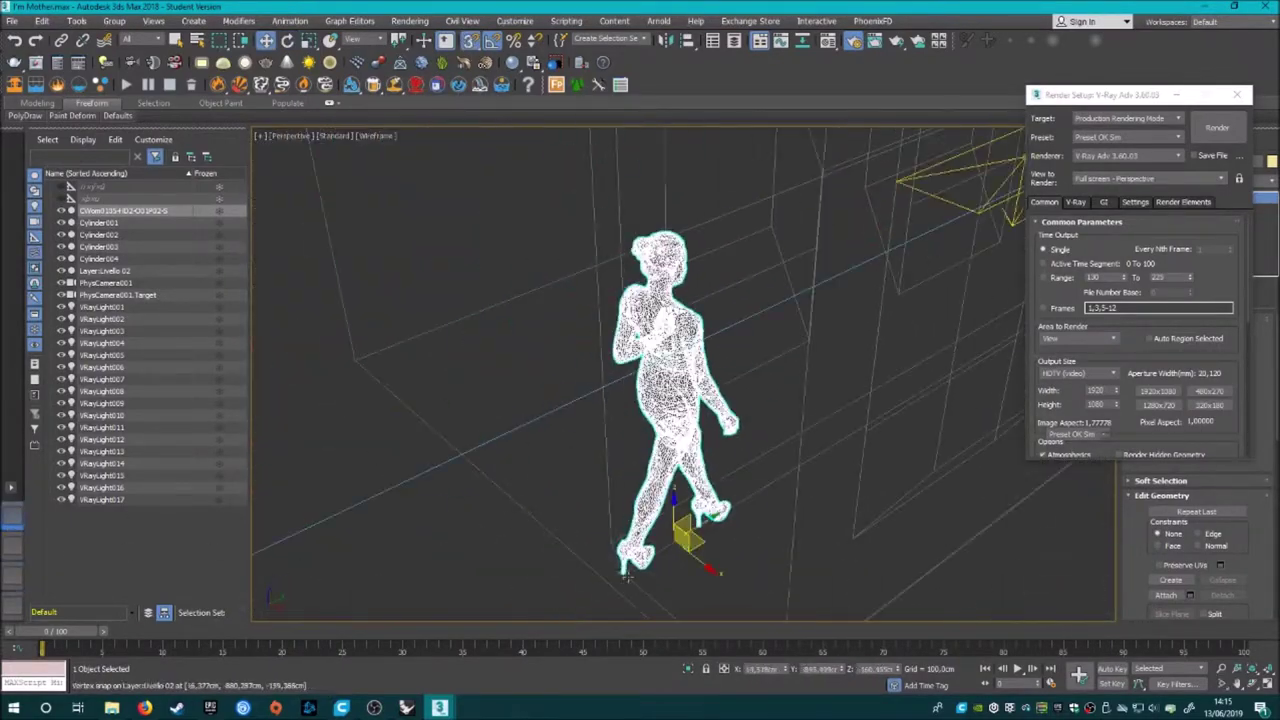
{"action": "key", "text": "t"}
{"action": "key", "text": "p"}
{"action": "scroll", "coordinate": [582, 474], "scroll_direction": "down", "scroll_amount": 5}
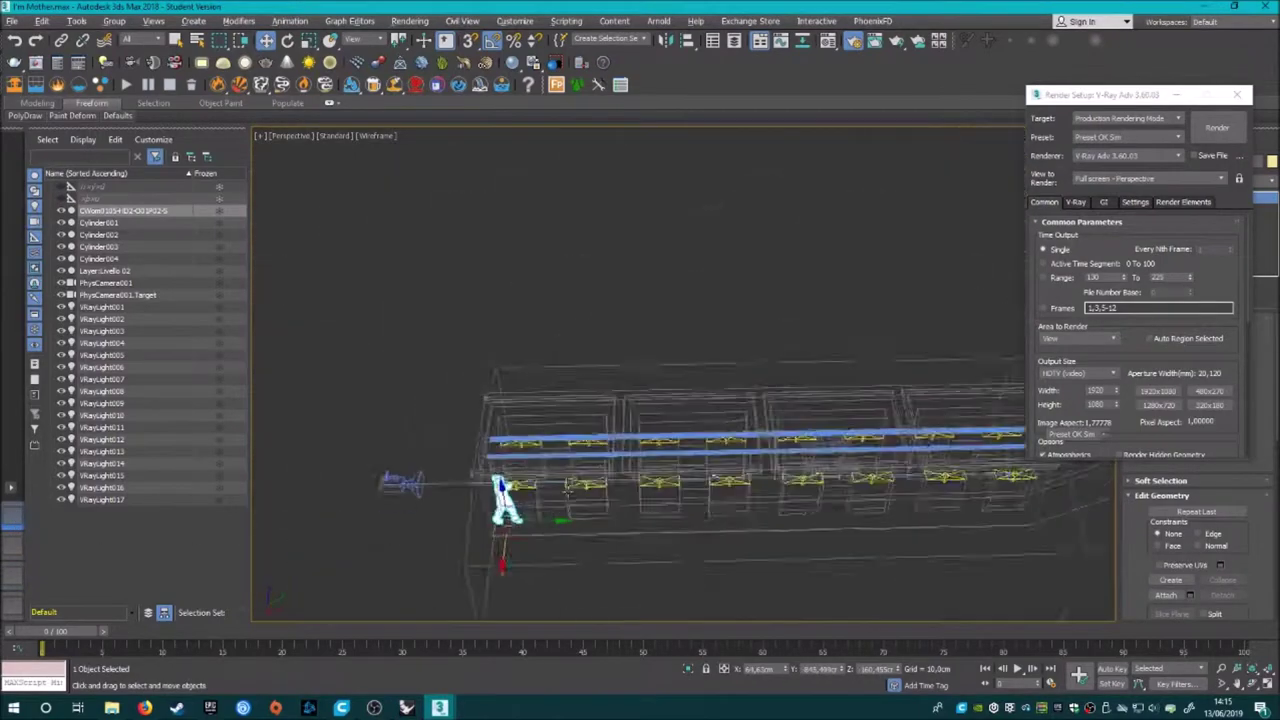
{"action": "key", "text": "c"}
{"action": "left_click", "coordinate": [188, 548]}
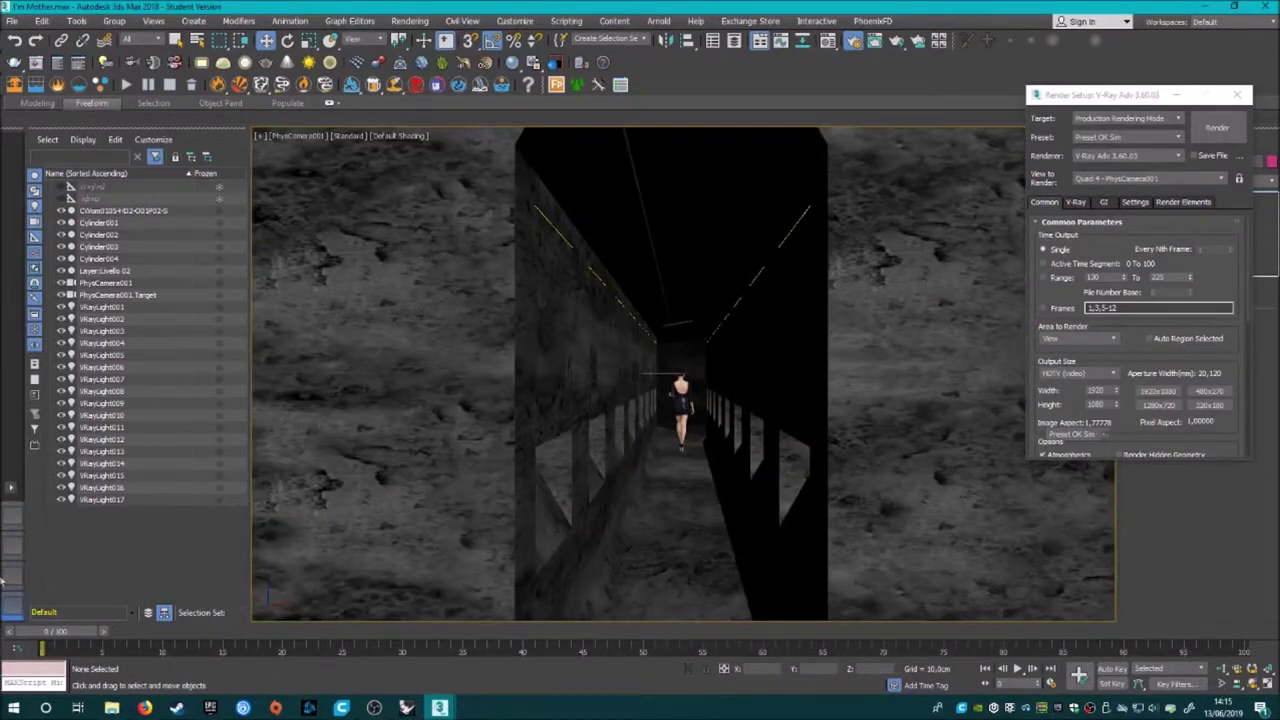
Inspect the rail structure from the top, front, side and perspective views.
{"action": "key", "text": "t"}
{"action": "key", "text": "p"}
{"action": "mouse_move", "coordinate": [420, 450]}
{"action": "middle_mouse_down", "text": "alt"}
{"action": "mouse_move", "coordinate": [477, 309]}
{"action": "mouse_move", "coordinate": [384, 174]}
{"action": "middle_mouse_up", "text": "alt"}
{"action": "scroll", "coordinate": [477, 309], "scroll_direction": "up", "scroll_amount": 4}
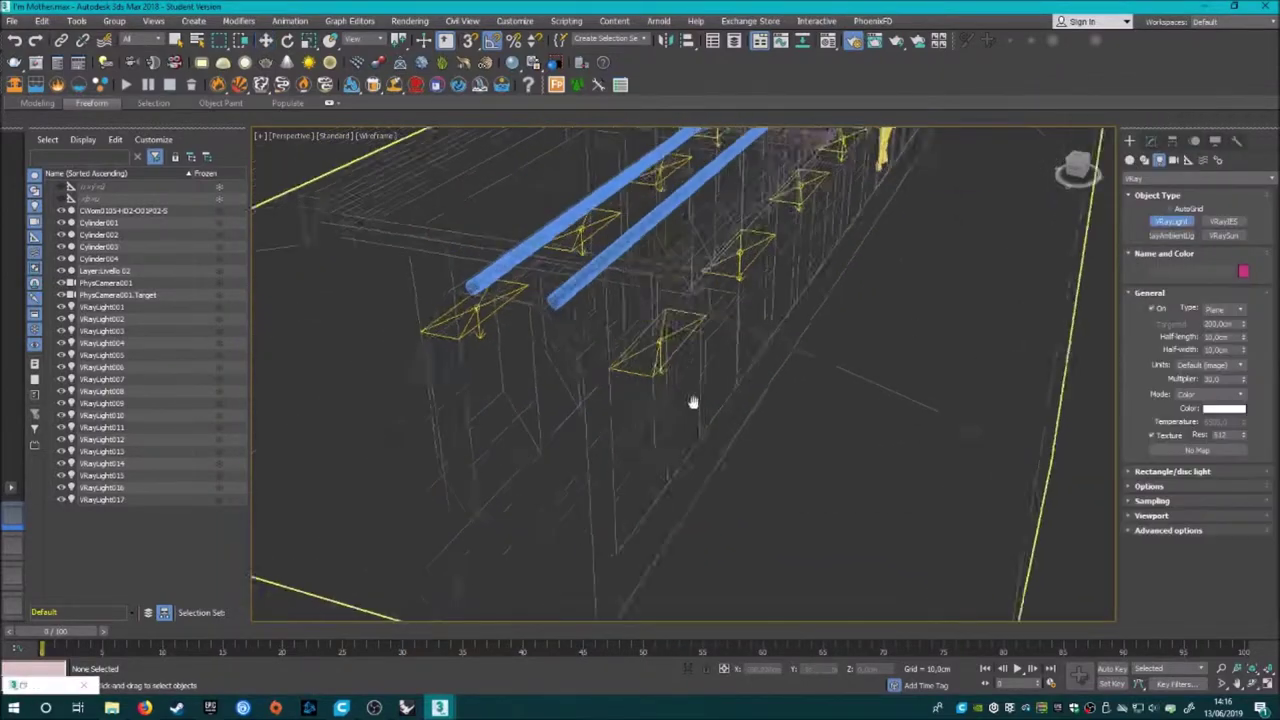
{"action": "key", "text": "f"}
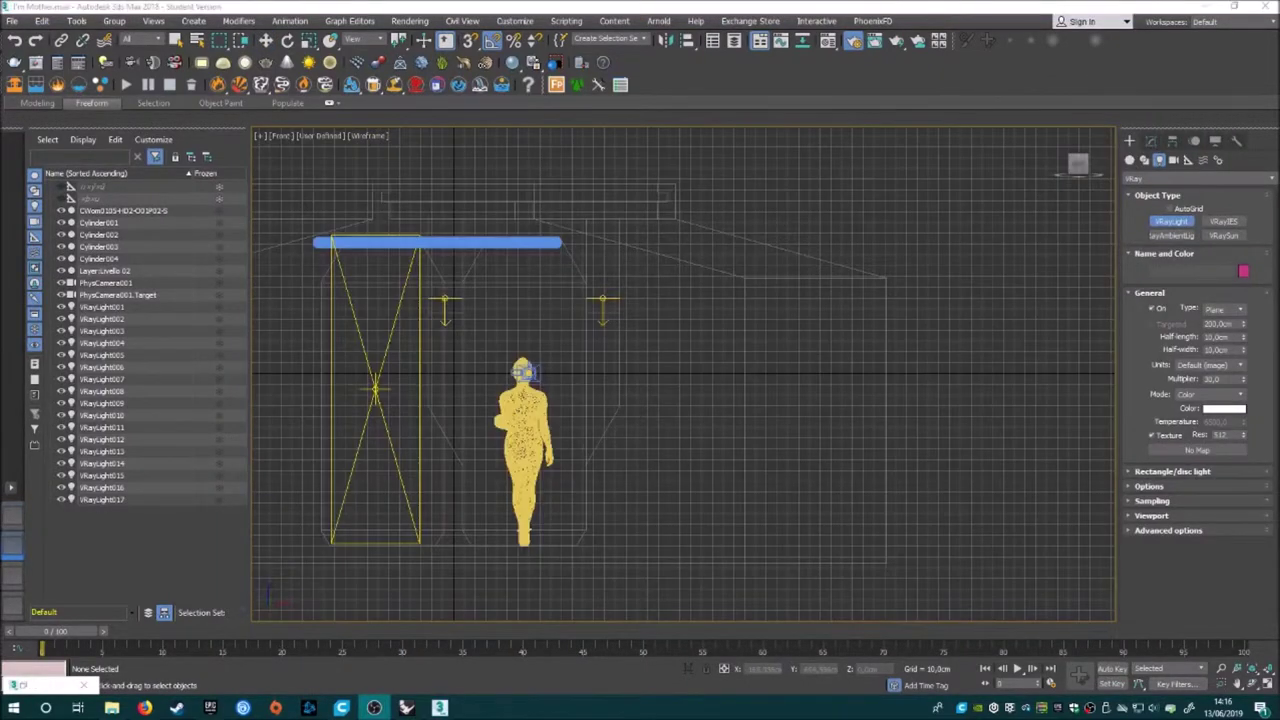
{"action": "scroll", "coordinate": [261, 458], "scroll_direction": "up", "scroll_amount": 2}
{"action": "key", "text": "t"}
{"action": "key", "text": "l"}
{"action": "key", "text": "b"}
{"action": "key", "text": "p"}
{"action": "mouse_move", "coordinate": [551, 457]}
{"action": "middle_mouse_down", "text": "alt"}
{"action": "mouse_move", "coordinate": [409, 449]}
{"action": "mouse_move", "coordinate": [543, 346]}
{"action": "mouse_move", "coordinate": [520, 420]}
{"action": "mouse_move", "coordinate": [551, 456]}
{"action": "middle_mouse_up", "text": "alt"}
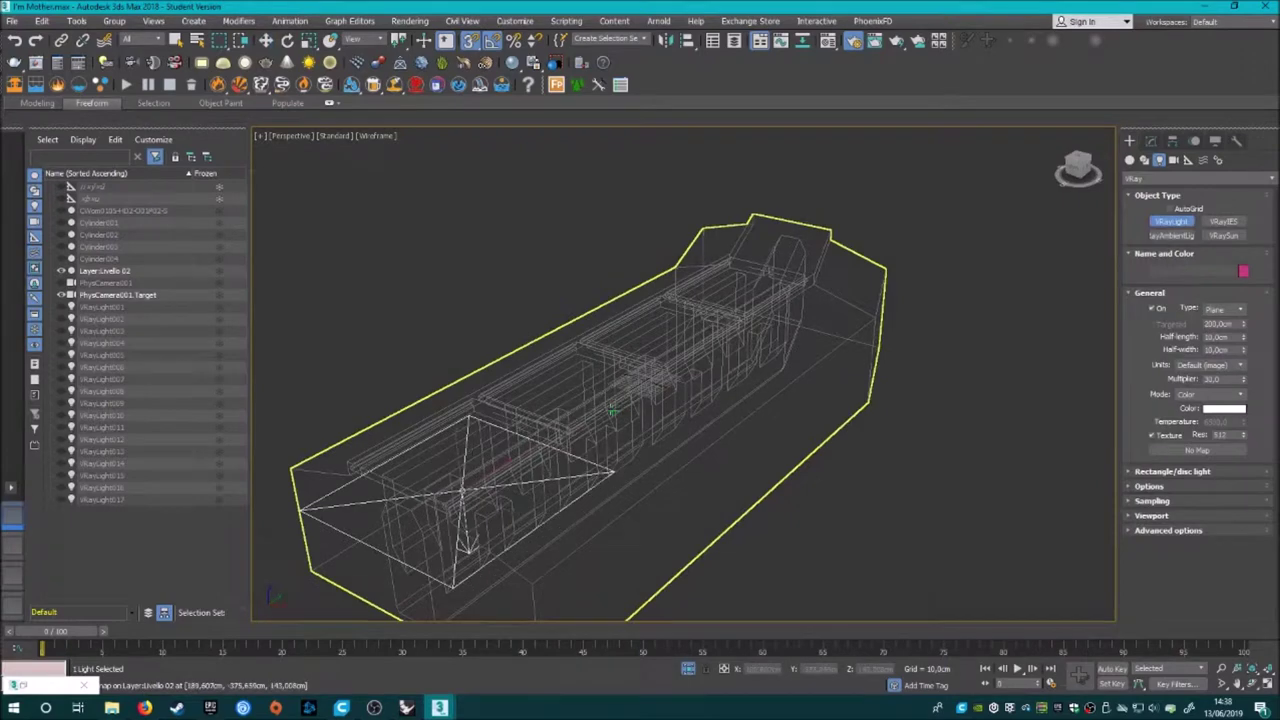
Create a new VRay strip light along the ceiling and clone it.
{"action": "left_click_drag", "start_coordinate": [415, 322], "coordinate": [628, 470]}
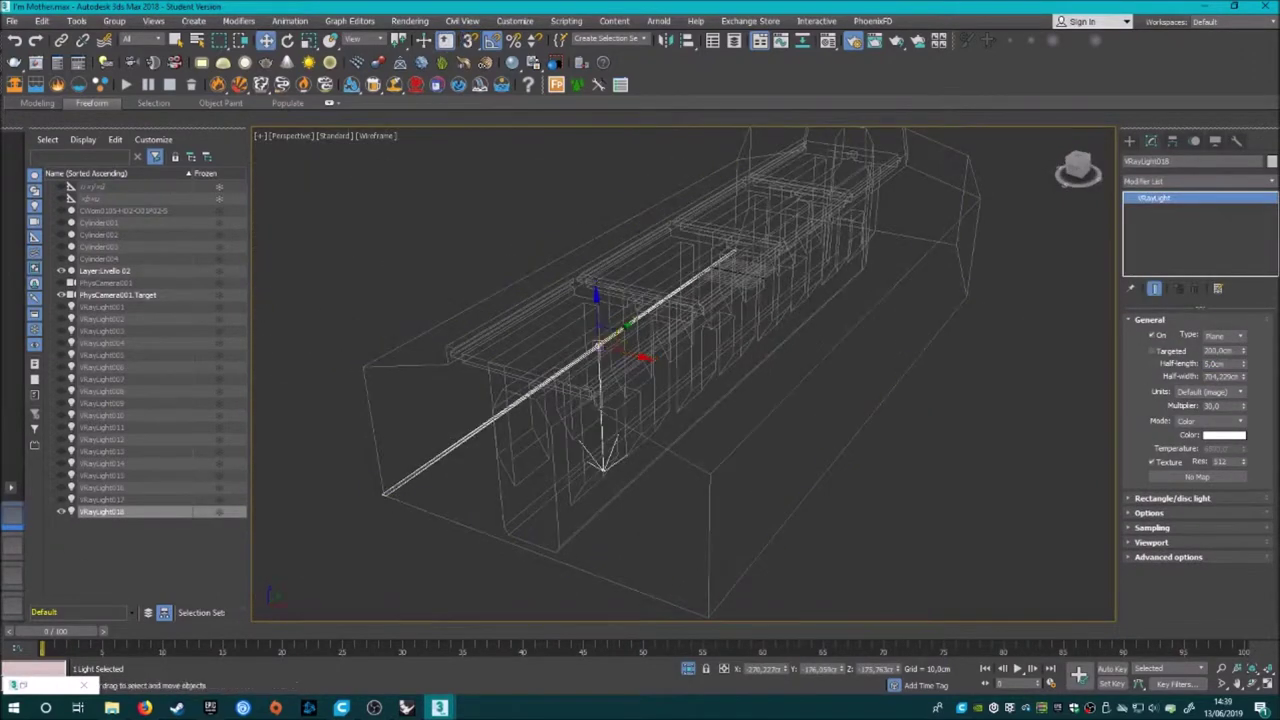
{"action": "key", "text": "t"}
{"action": "key", "text": "f"}
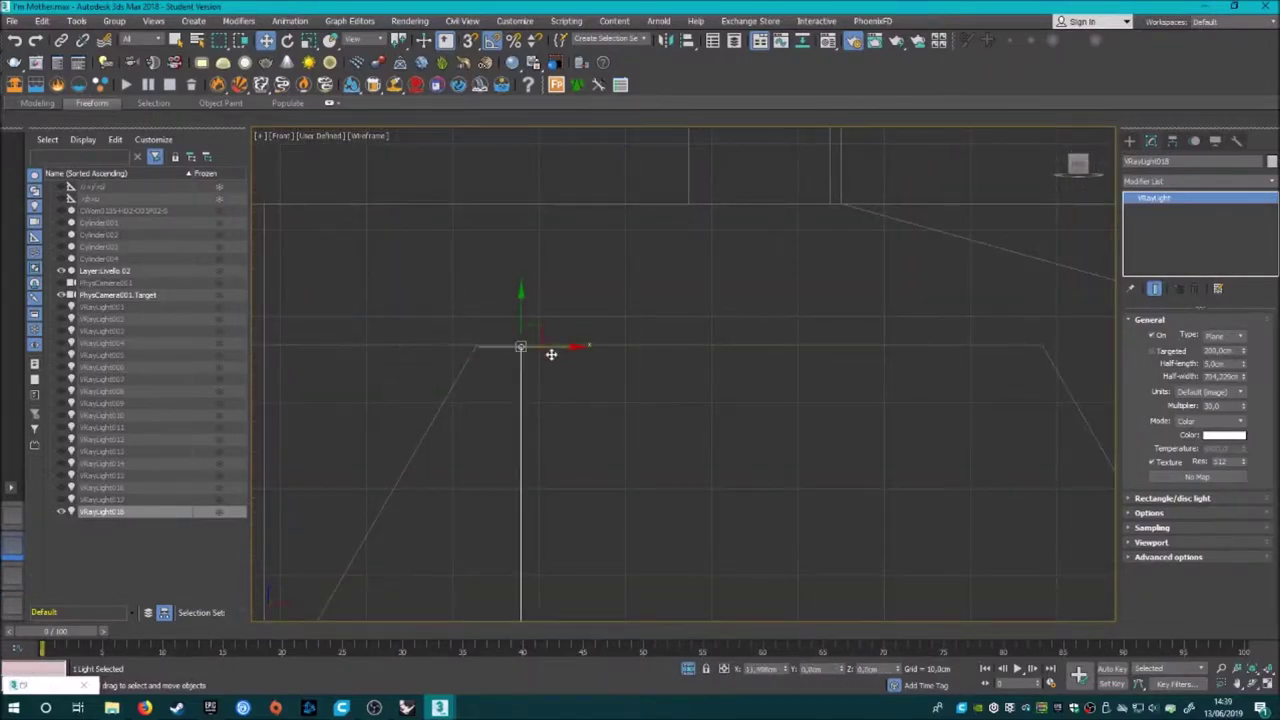
{"action": "left_click_drag", "start_coordinate": [551, 354], "coordinate": [720, 391], "text": "shift"}
{"action": "scroll", "coordinate": [720, 391], "scroll_direction": "down", "scroll_amount": 2}
{"action": "left_click_drag", "start_coordinate": [695, 449], "coordinate": [408, 505]}
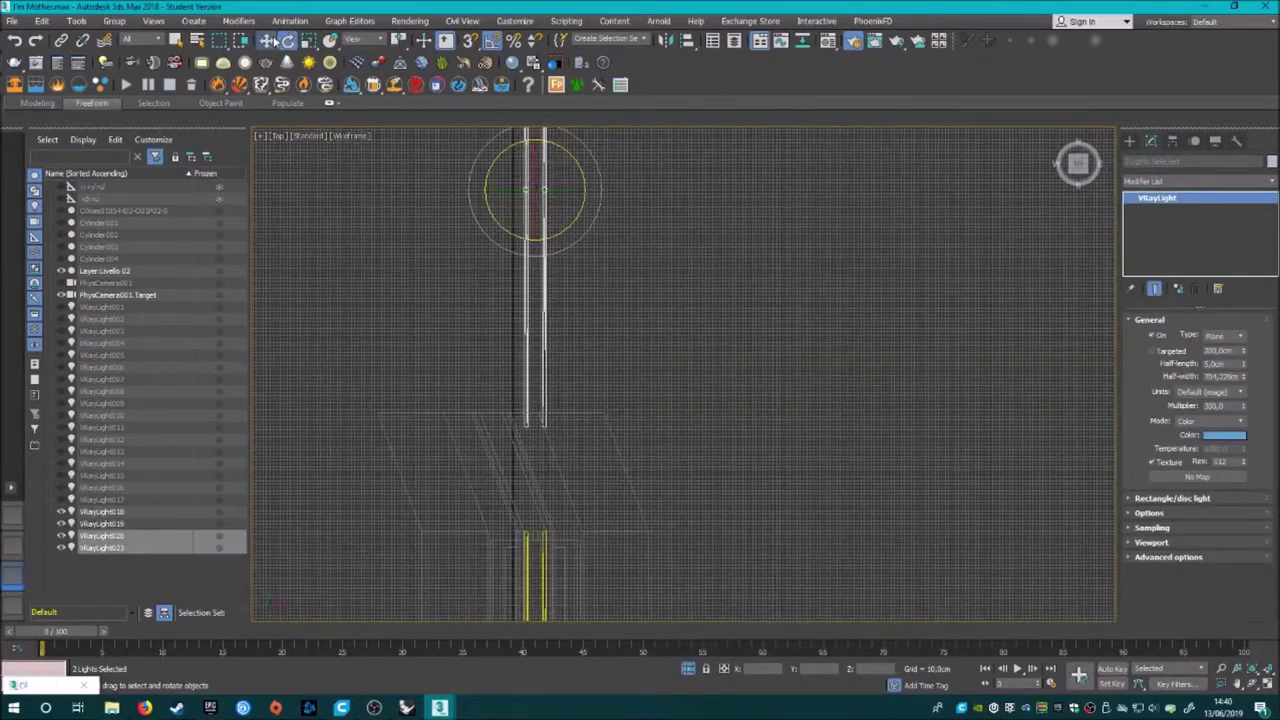
Rotate VRayLight020 and VRayLight021 to follow the corridor bend.
{"action": "left_click", "coordinate": [268, 40]}
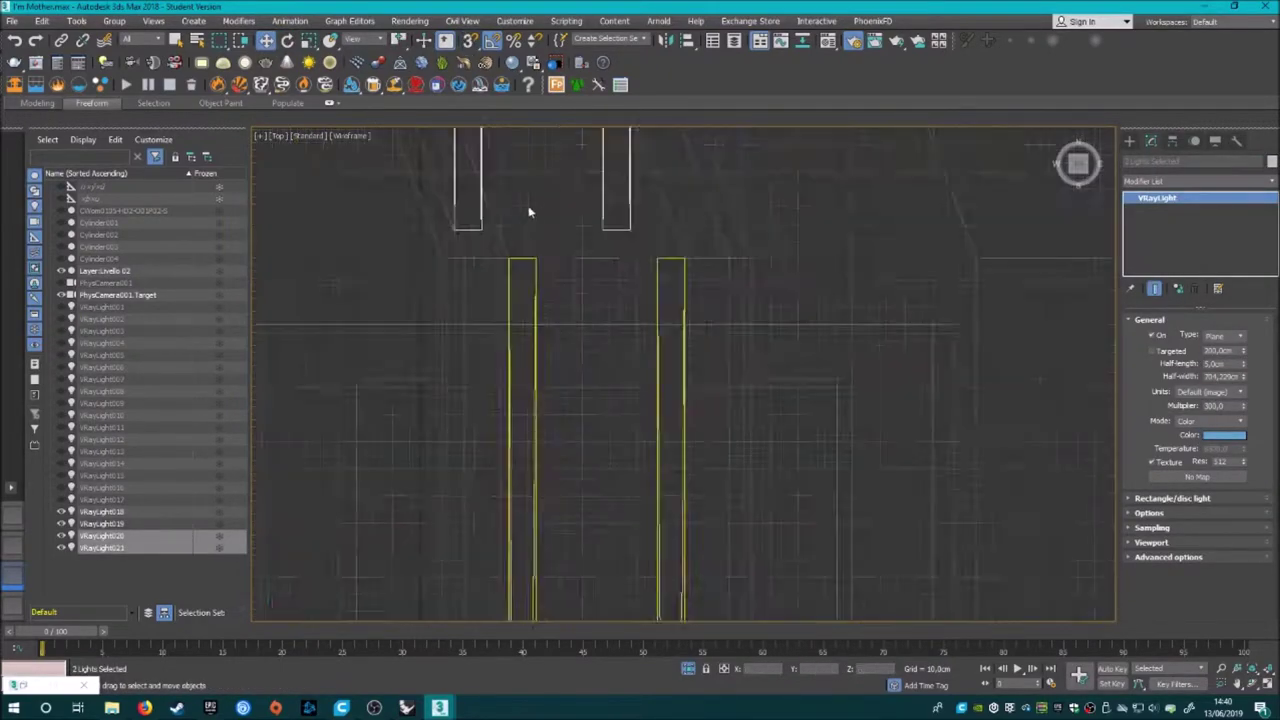
{"action": "key", "text": "e"}
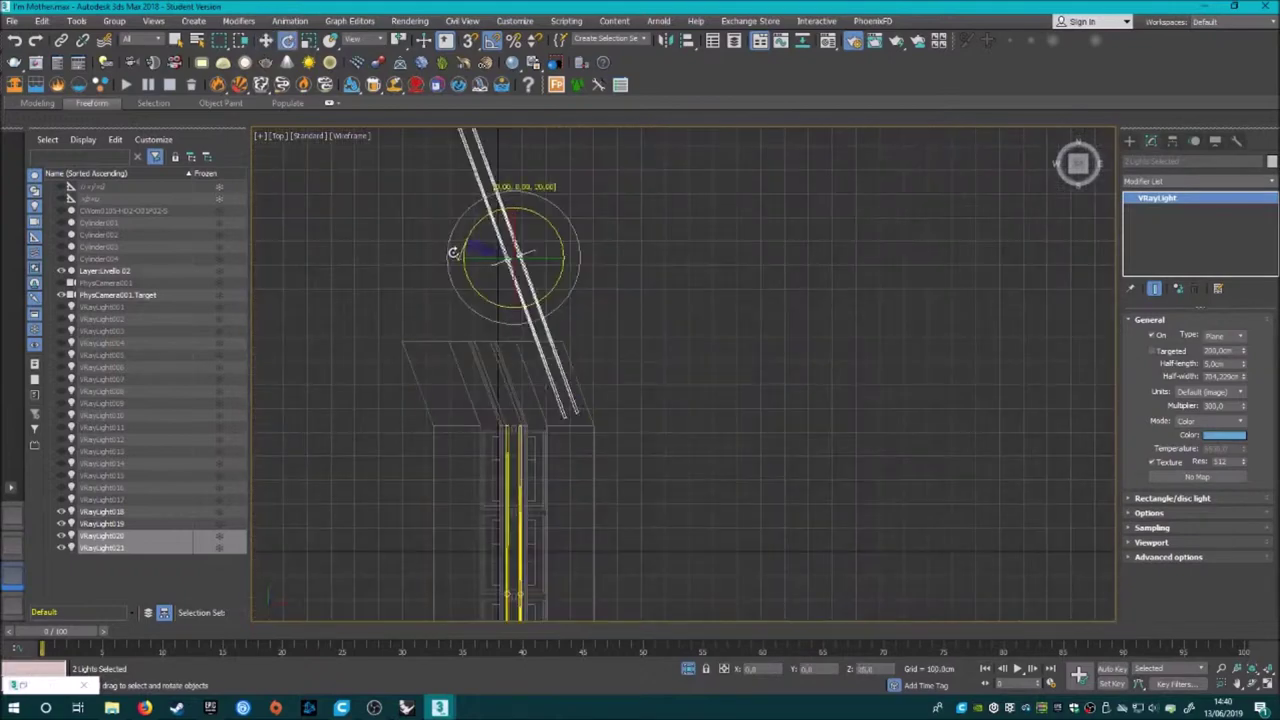
{"action": "scroll", "coordinate": [453, 253], "scroll_direction": "up", "scroll_amount": 2}
{"action": "left_click_drag", "start_coordinate": [458, 298], "coordinate": [467, 310]}
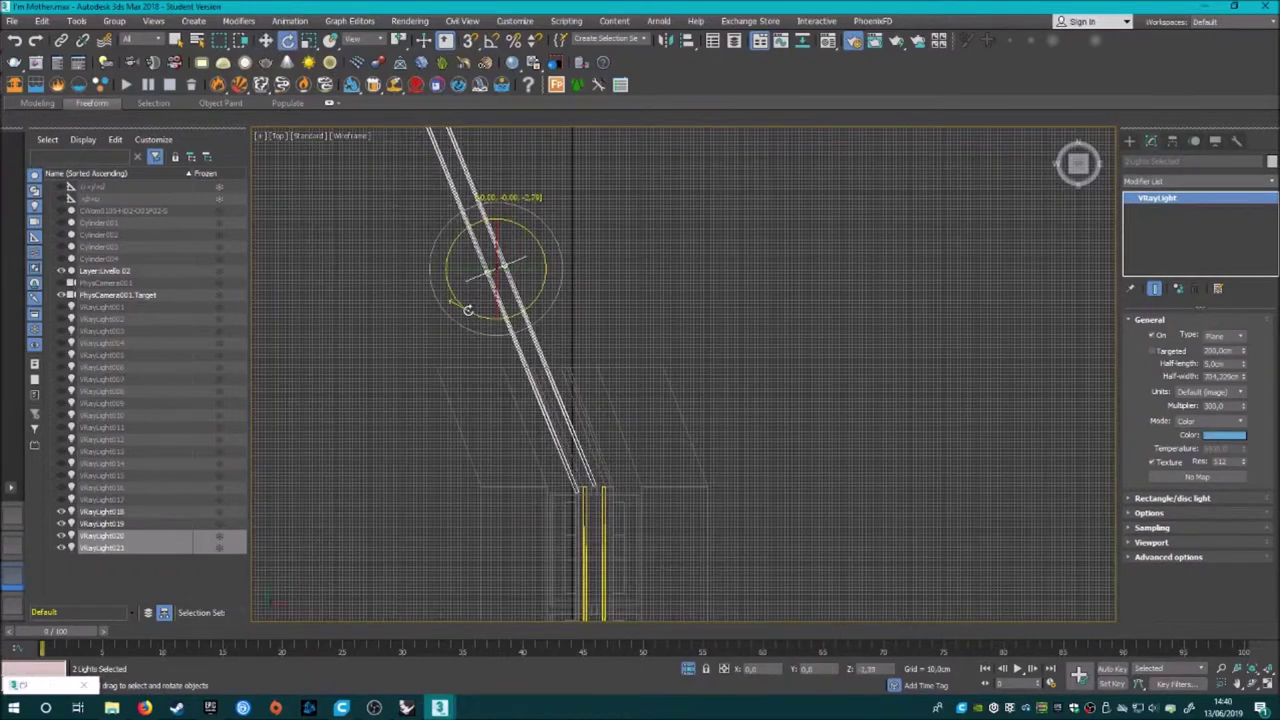
{"action": "key", "text": "w"}
{"action": "scroll", "coordinate": [583, 449], "scroll_direction": "up", "scroll_amount": 3}
{"action": "left_click", "coordinate": [695, 457]}
{"action": "scroll", "coordinate": [695, 457], "scroll_direction": "down", "scroll_amount": 2}
{"action": "left_click", "coordinate": [385, 230], "text": "ctrl"}
{"action": "key", "text": "e"}
{"action": "left_click_drag", "start_coordinate": [405, 220], "coordinate": [298, 52]}
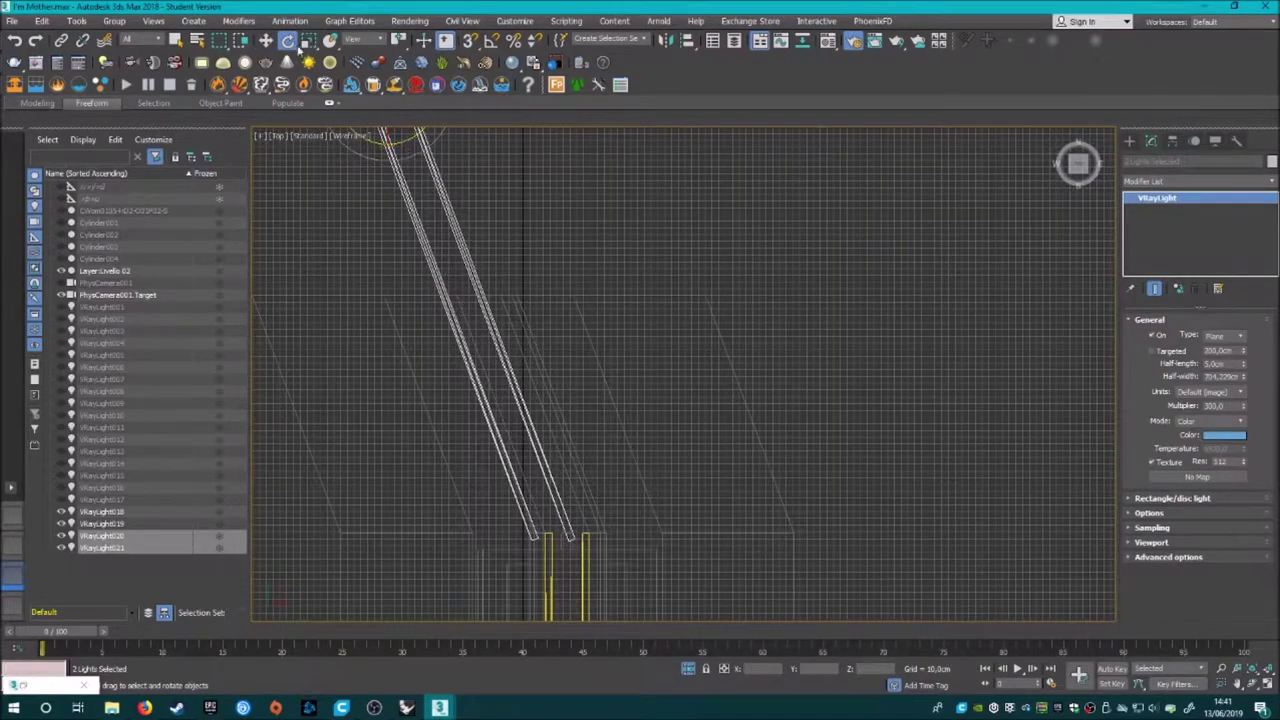
Switch to the PhysCamera001 view and start a V-Ray render.
{"action": "key", "text": "w"}
{"action": "key", "text": "c"}
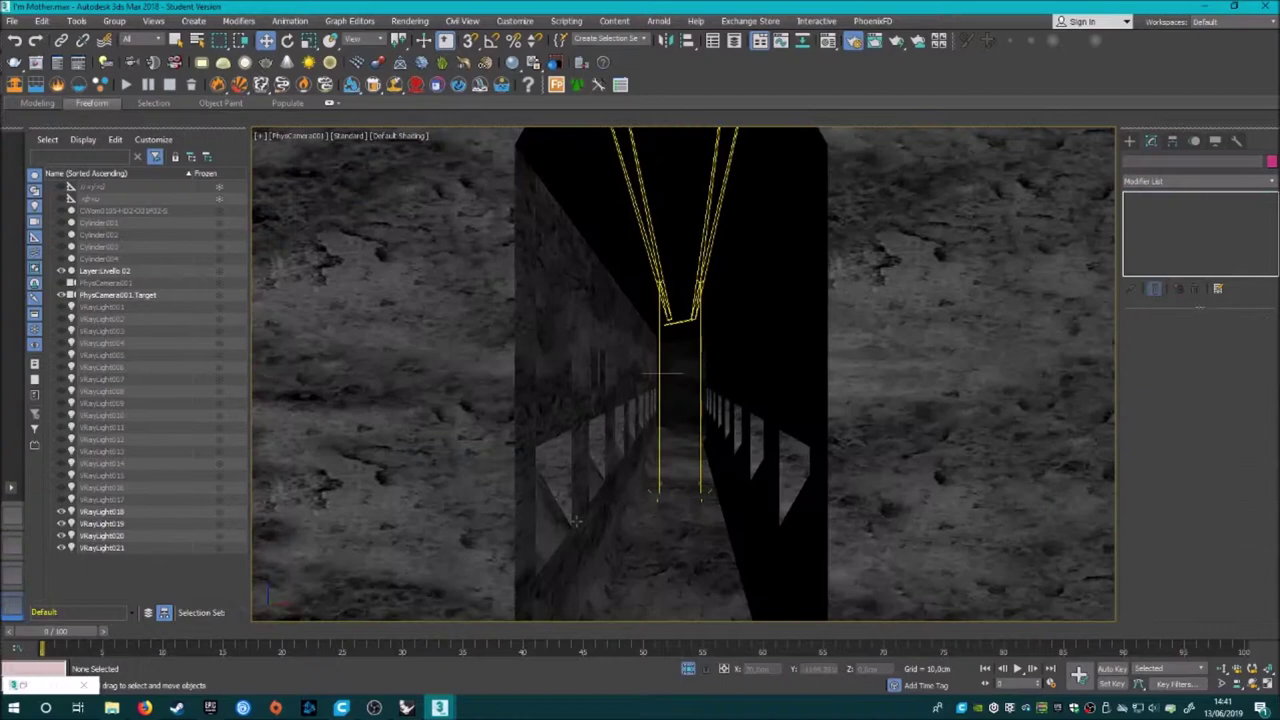
{"action": "key", "text": "shift+q"}
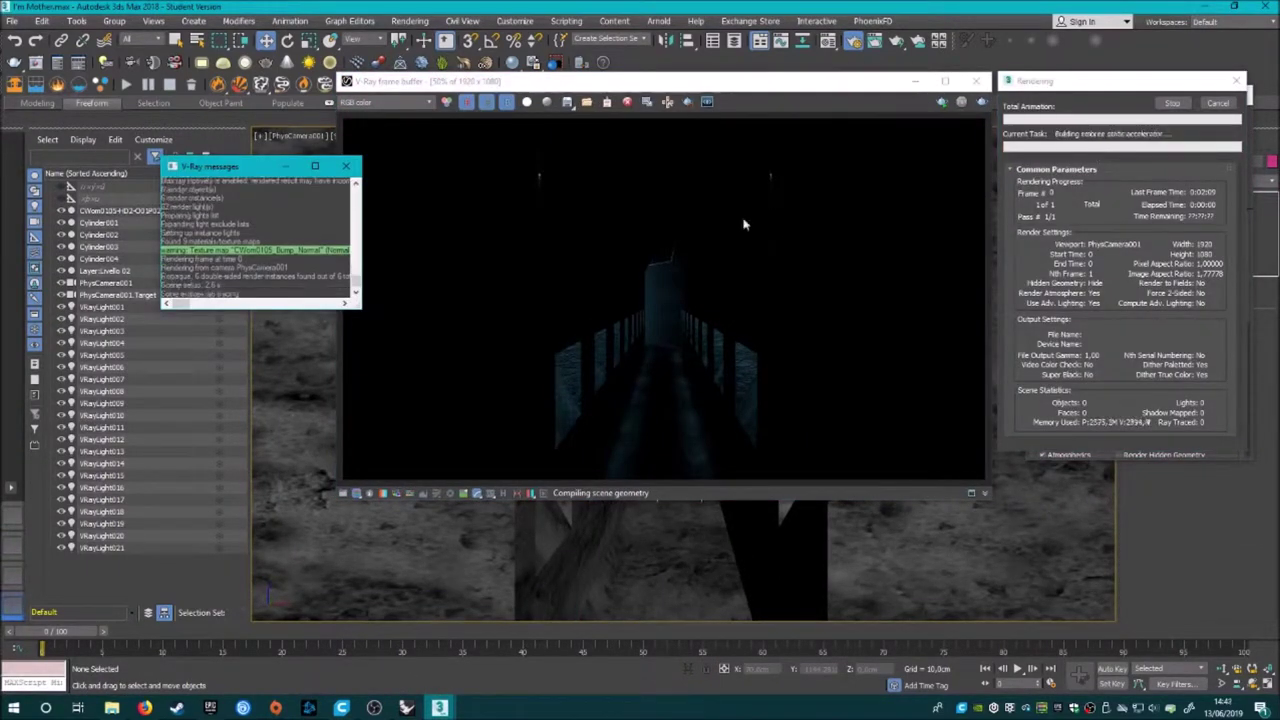
Move the V-Ray log window aside, dismiss a permission prompt, and bring the render window forward.
{"action": "left_click_drag", "start_coordinate": [230, 166], "coordinate": [160, 132]}
{"action": "left_click", "coordinate": [13, 708]}
{"action": "scroll", "coordinate": [105, 551], "scroll_direction": "down", "scroll_amount": 5}
{"action": "left_click", "coordinate": [548, 445]}
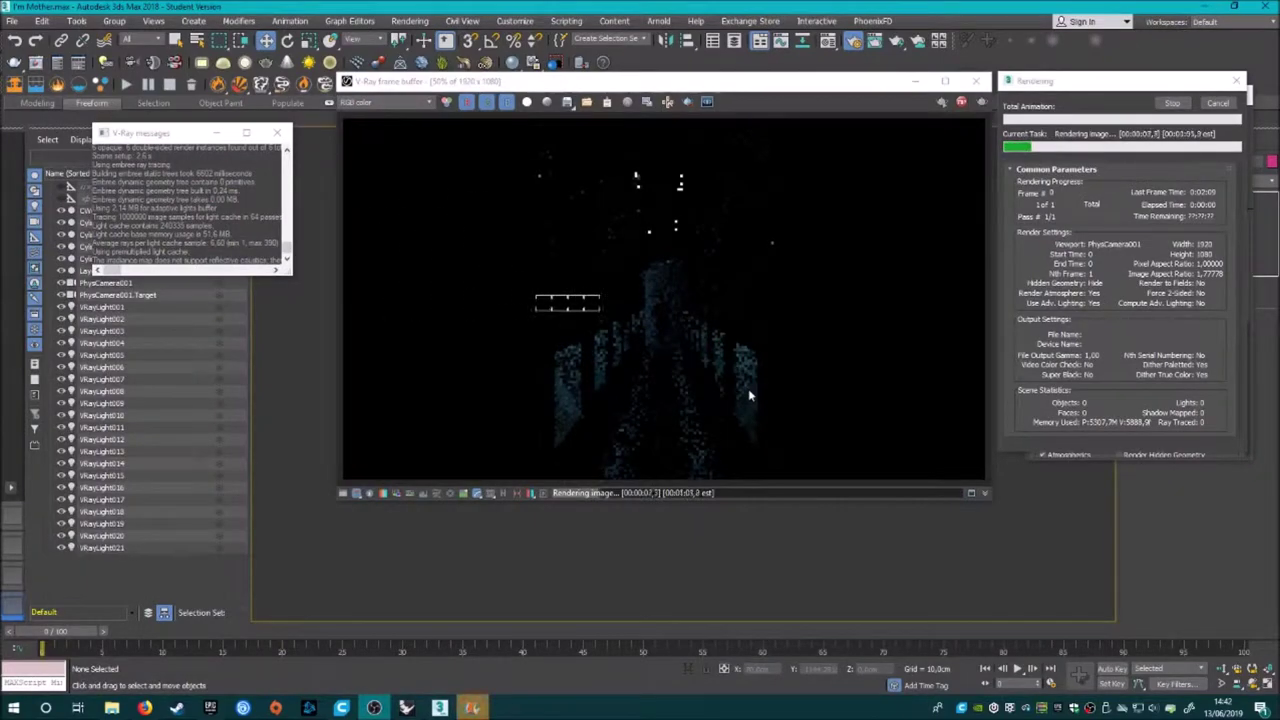
{"action": "left_click", "coordinate": [669, 351]}
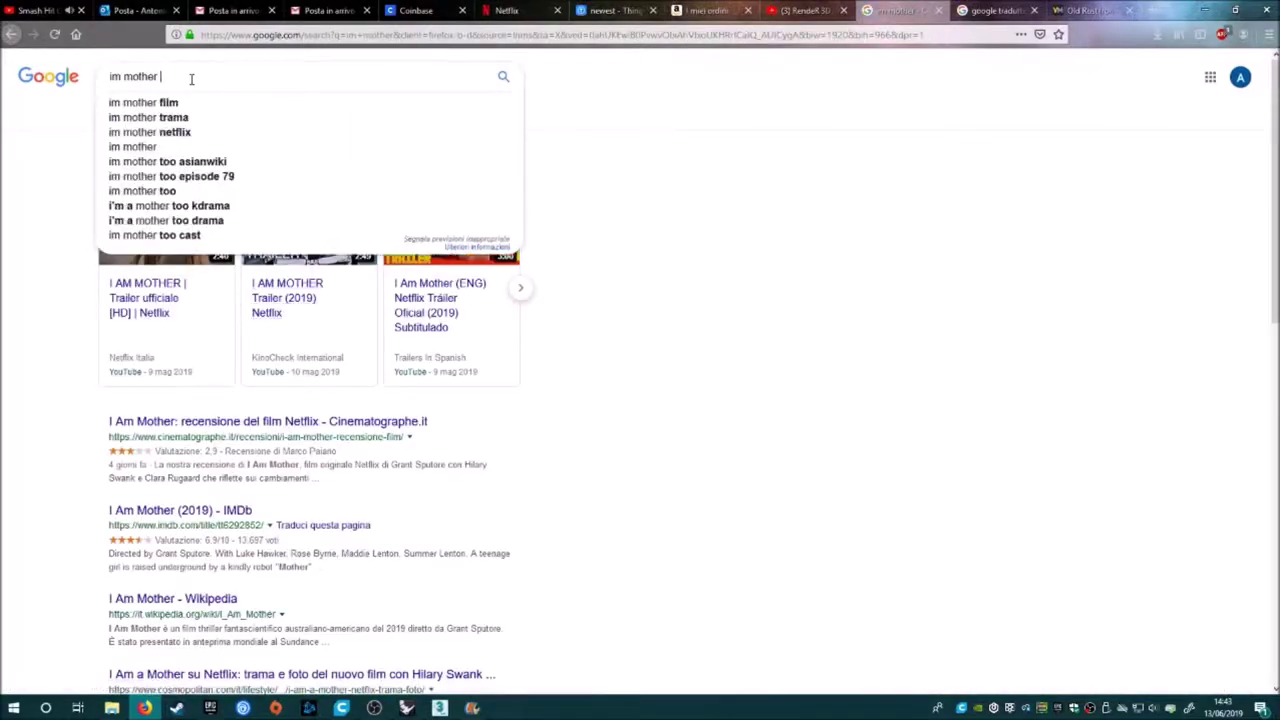
Search Google Images for 'im mother film corridor' and preview a reference image.
{"action": "scroll", "coordinate": [320, 287], "scroll_direction": "down", "scroll_amount": 6}
{"action": "scroll", "coordinate": [320, 287], "scroll_direction": "up", "scroll_amount": 2}
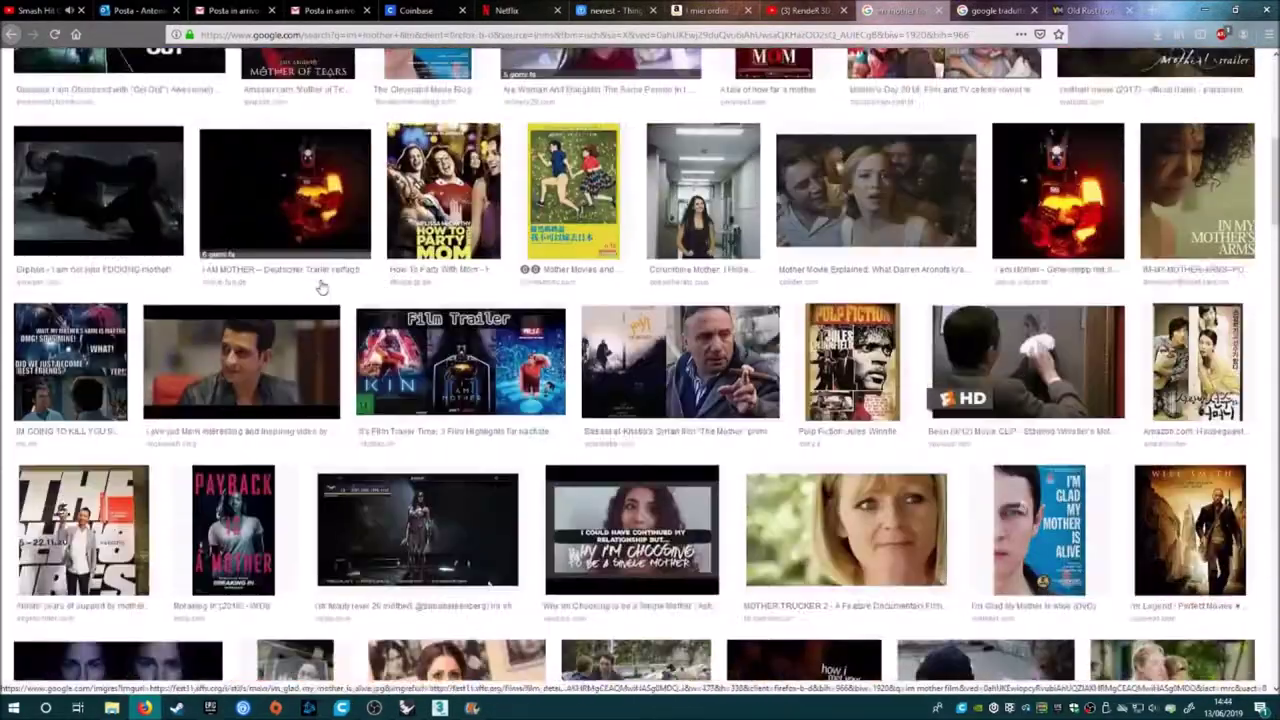
{"action": "scroll", "coordinate": [320, 287], "scroll_direction": "up", "scroll_amount": 6}
{"action": "left_click", "coordinate": [230, 76]}
{"action": "type", "text": "dorridor"}
{"action": "key", "text": "Return"}
{"action": "left_click", "coordinate": [307, 243]}
{"action": "key", "text": "Escape"}
{"action": "scroll", "coordinate": [660, 313], "scroll_direction": "up", "scroll_amount": 3}
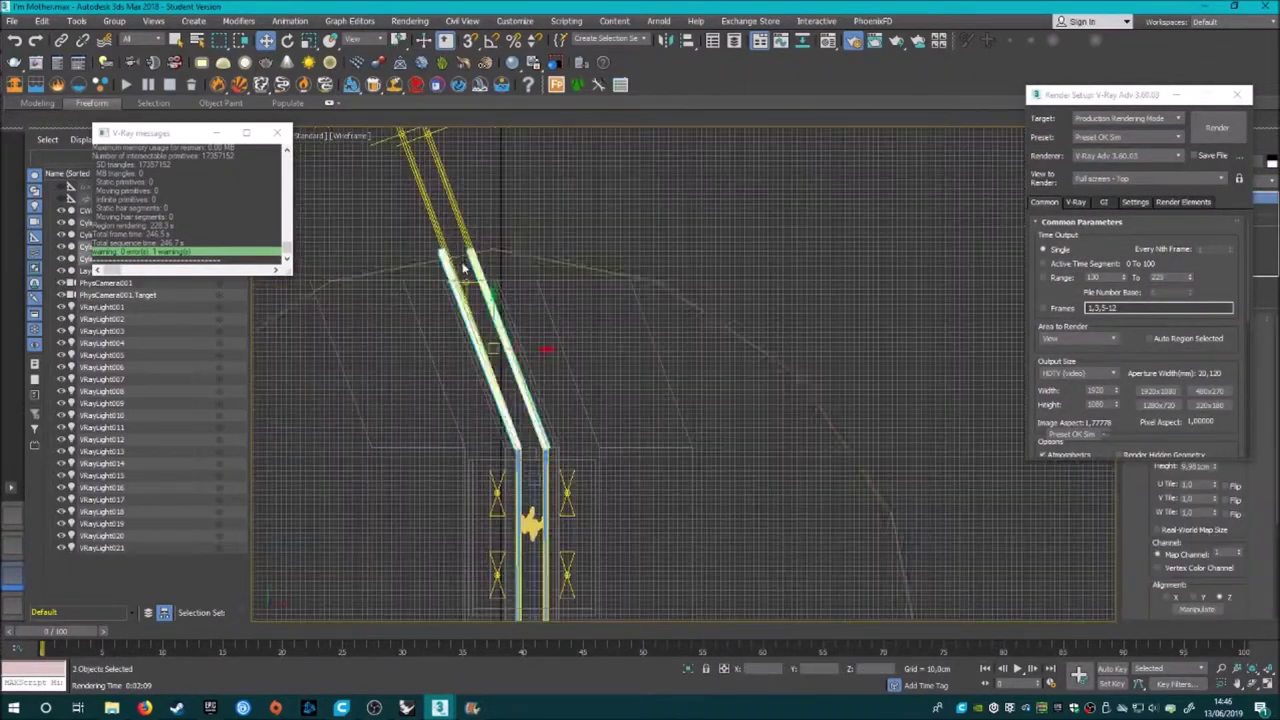
Select a circular ceiling light, zoom onto it in the top view, and start a render.
{"action": "left_click", "coordinate": [409, 445]}
{"action": "scroll", "coordinate": [505, 511], "scroll_direction": "down", "scroll_amount": 3}
{"action": "scroll", "coordinate": [505, 511], "scroll_direction": "down", "scroll_amount": 5}
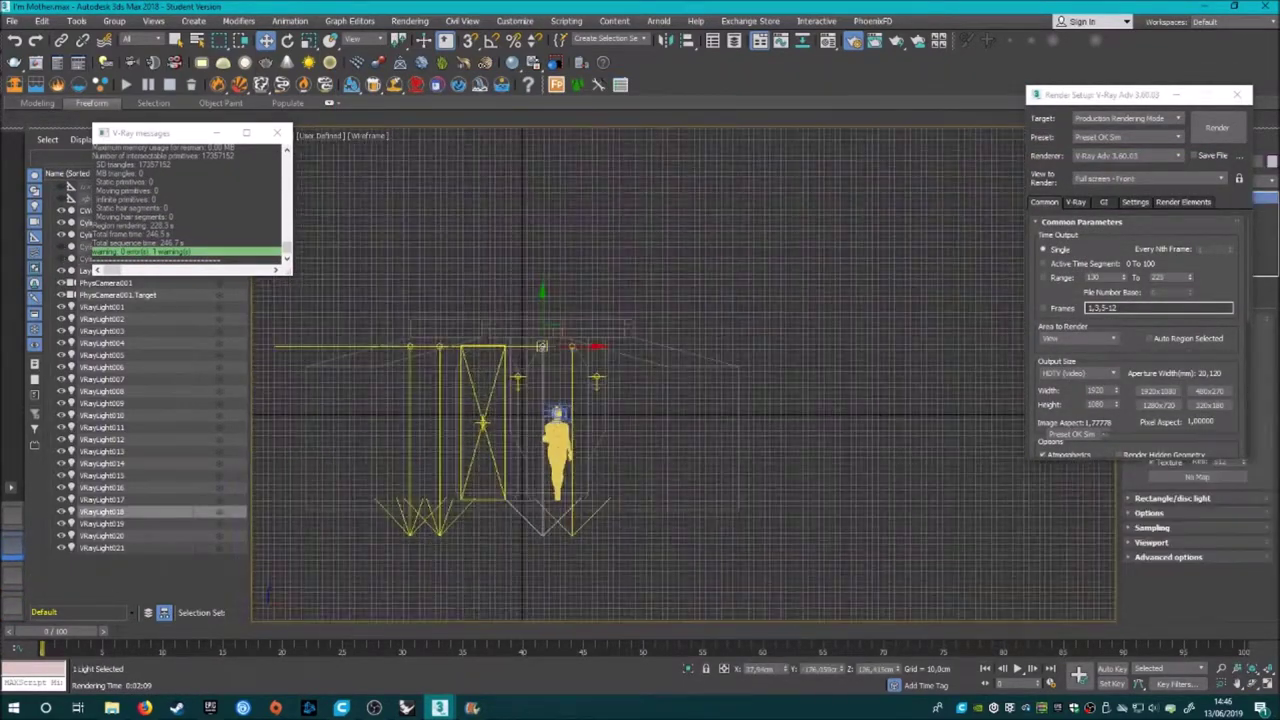
{"action": "left_click", "coordinate": [314, 457]}
{"action": "middle_click_drag", "start_coordinate": [314, 457], "coordinate": [527, 545], "text": "alt"}
{"action": "right_click", "coordinate": [591, 166]}
{"action": "left_click", "coordinate": [620, 180]}
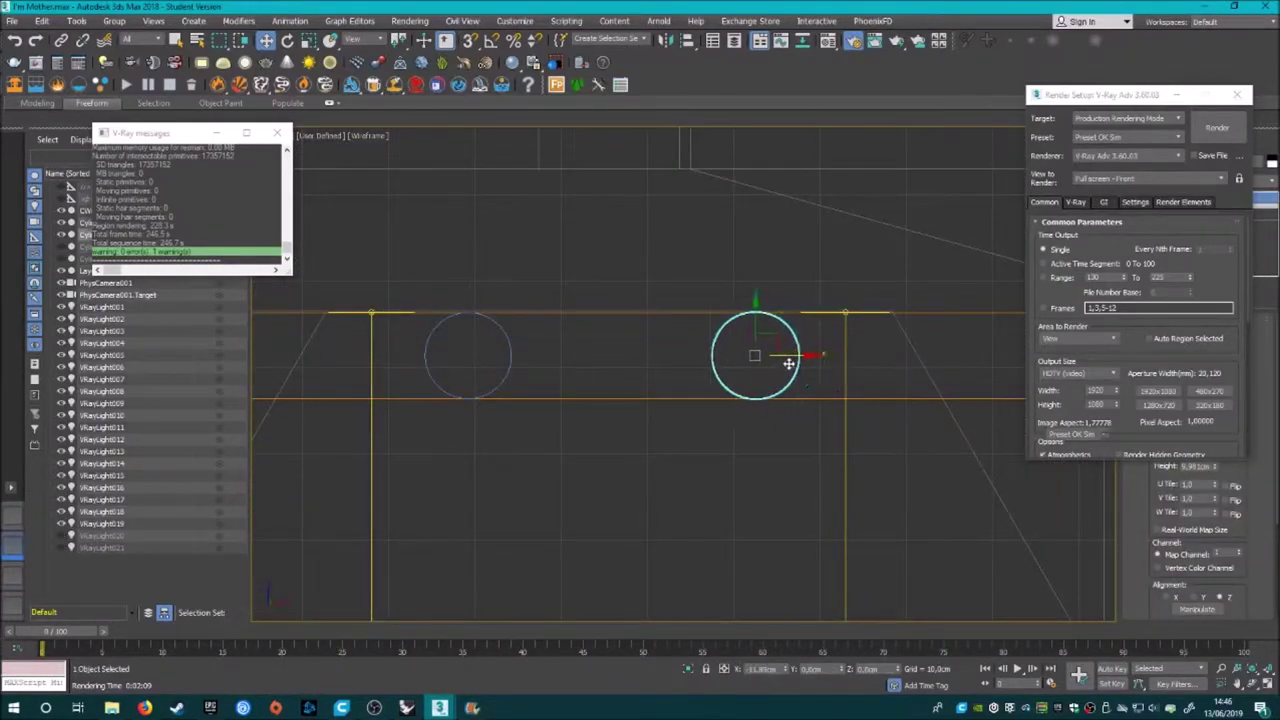
{"action": "key", "text": "t"}
{"action": "scroll", "coordinate": [444, 432], "scroll_direction": "up", "scroll_amount": 5}
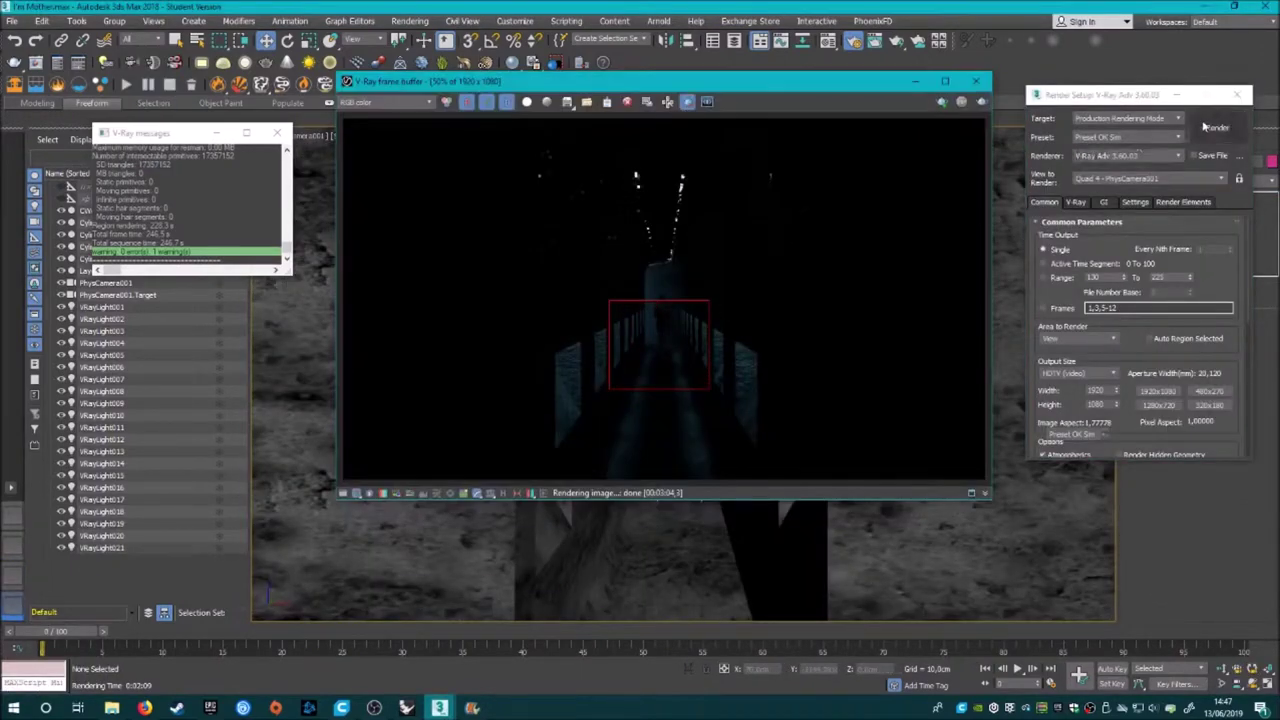
{"action": "left_click", "coordinate": [1212, 127]}
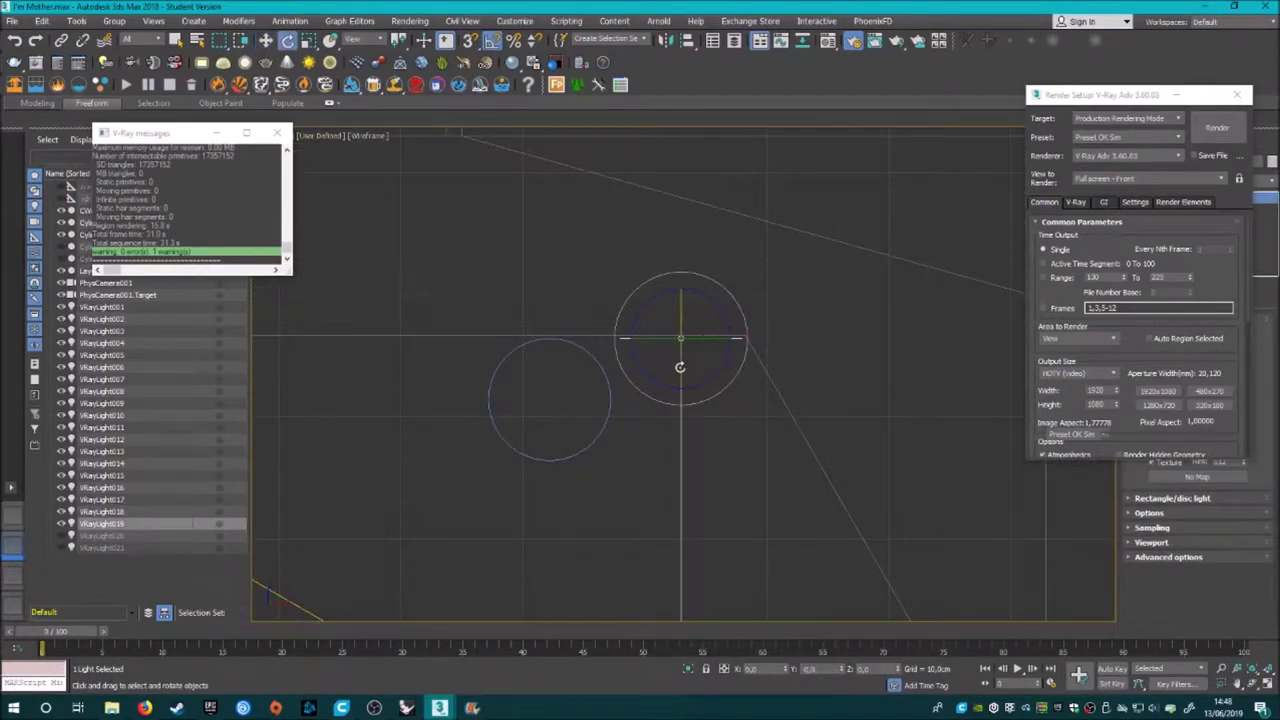
Adjust VRayLight020 in perspective, then return to PhysCamera001 and re-render the camera view.
{"action": "key", "text": "w"}
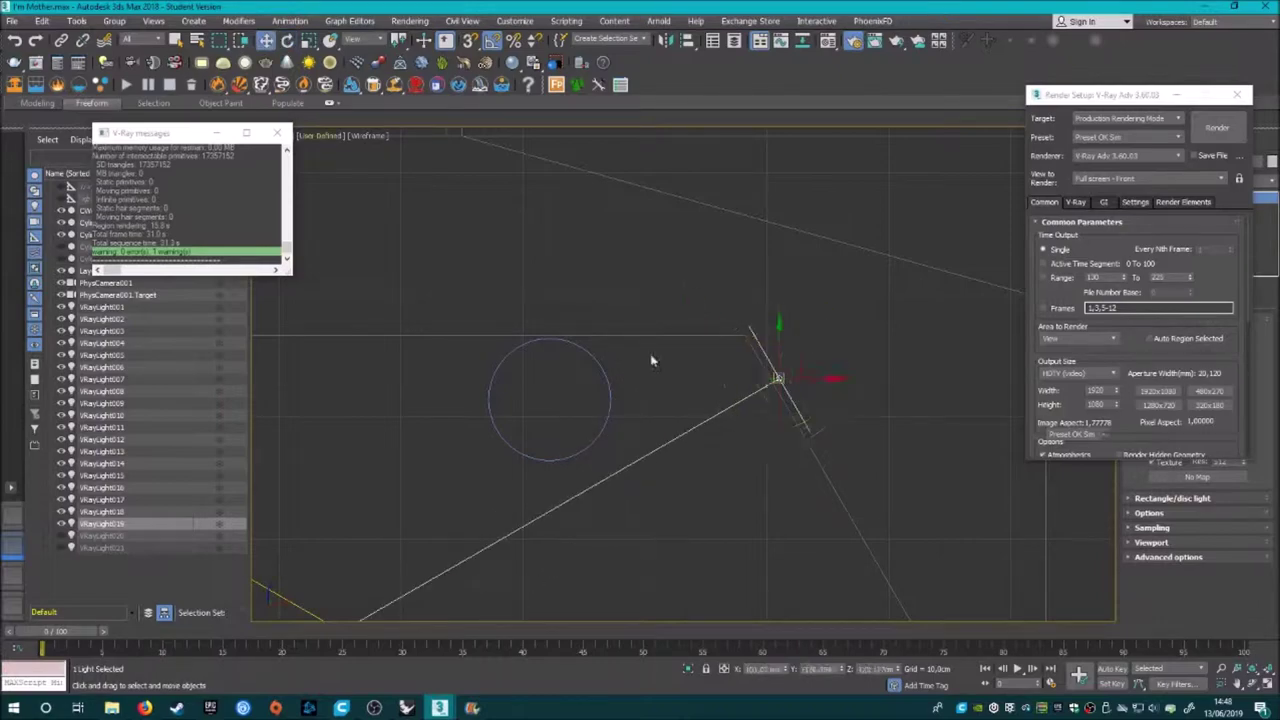
{"action": "scroll", "coordinate": [577, 383], "scroll_direction": "down", "scroll_amount": 5}
{"action": "key", "text": "p"}
{"action": "middle_click_drag", "start_coordinate": [577, 383], "coordinate": [744, 286], "text": "alt"}
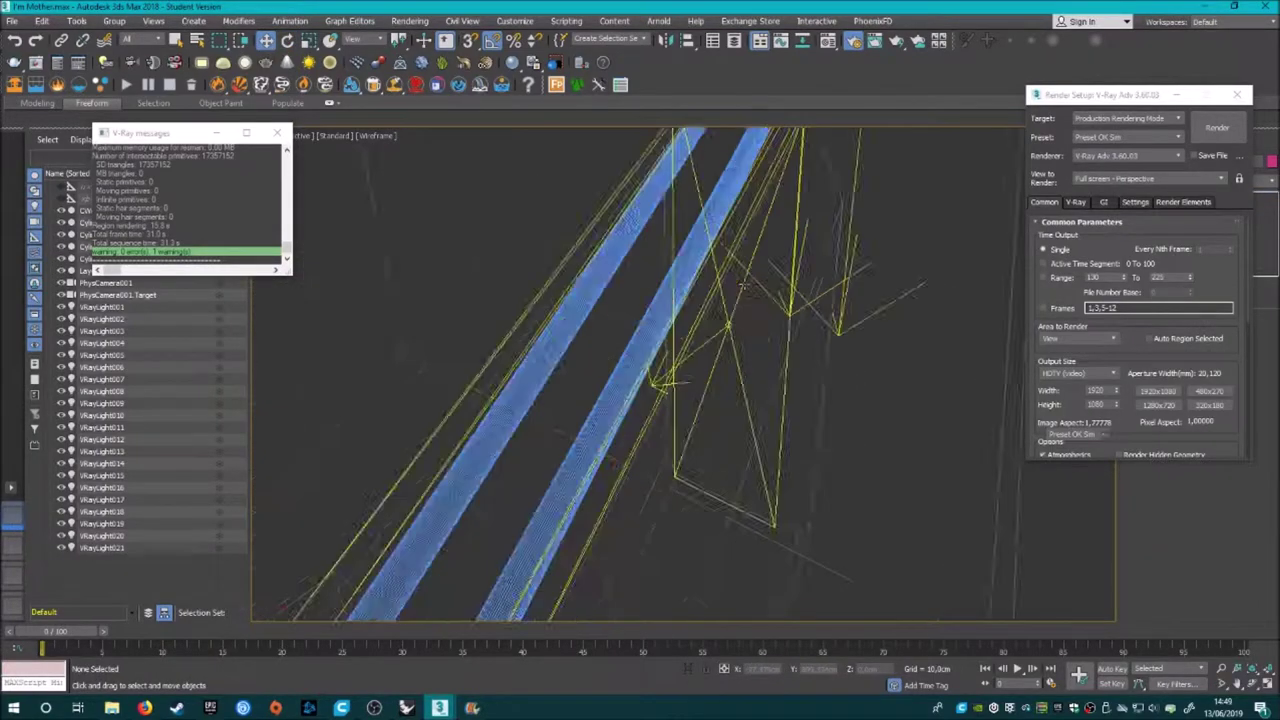
{"action": "key", "text": "e"}
{"action": "mouse_move", "coordinate": [611, 374]}
{"action": "middle_mouse_down", "text": "alt"}
{"action": "mouse_move", "coordinate": [537, 434]}
{"action": "mouse_move", "coordinate": [720, 344]}
{"action": "middle_mouse_up", "text": "alt"}
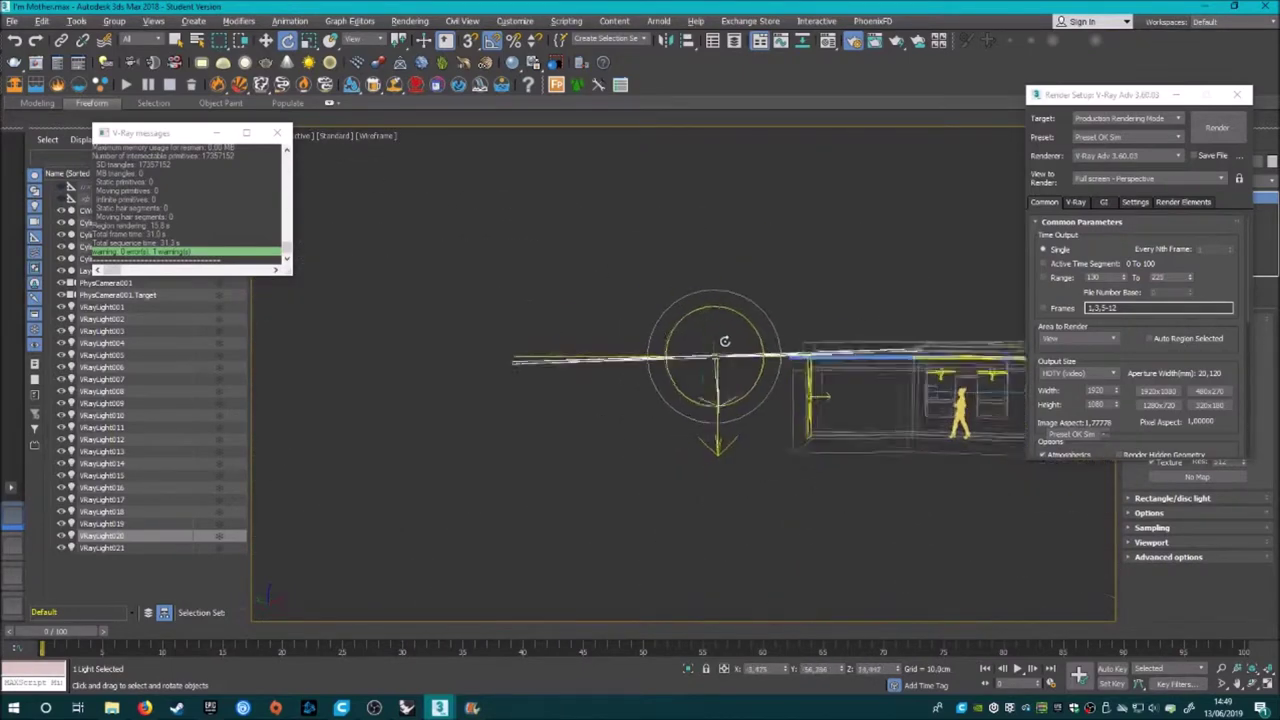
{"action": "middle_click_drag", "start_coordinate": [720, 344], "coordinate": [623, 400], "text": "alt"}
{"action": "key", "text": "c"}
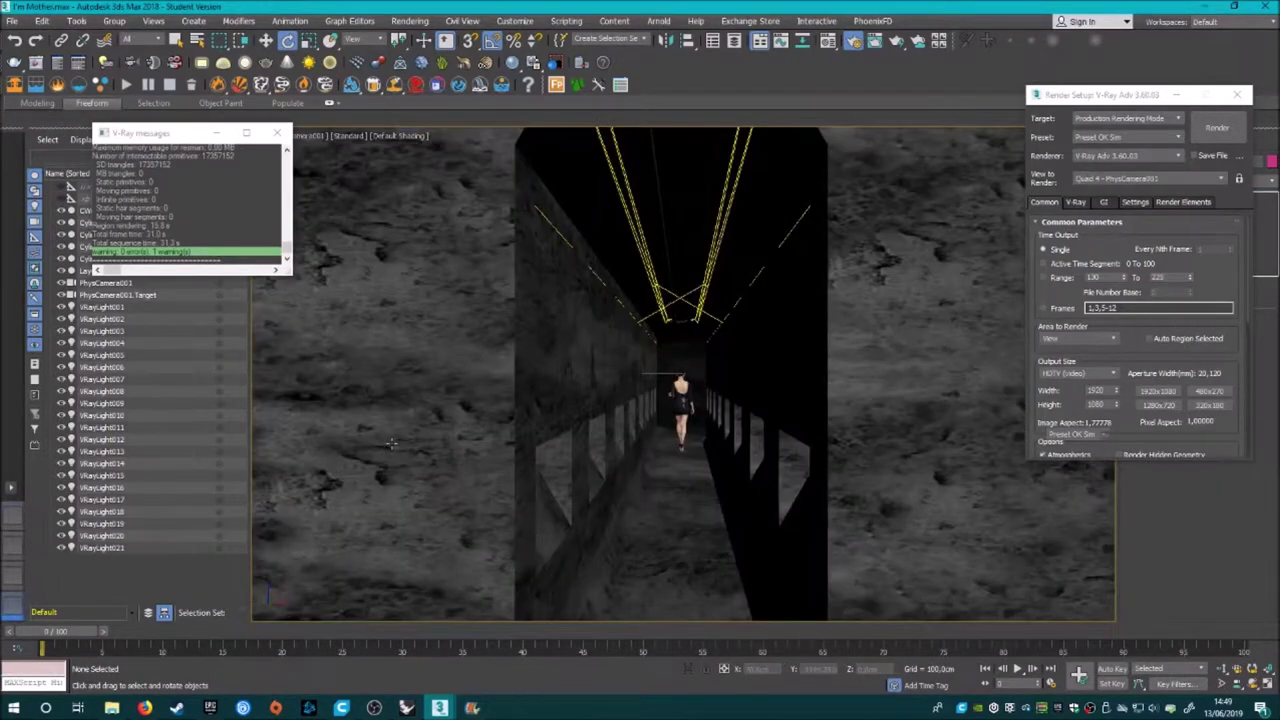
{"action": "left_click", "coordinate": [278, 136]}
{"action": "key", "text": "shift+q"}
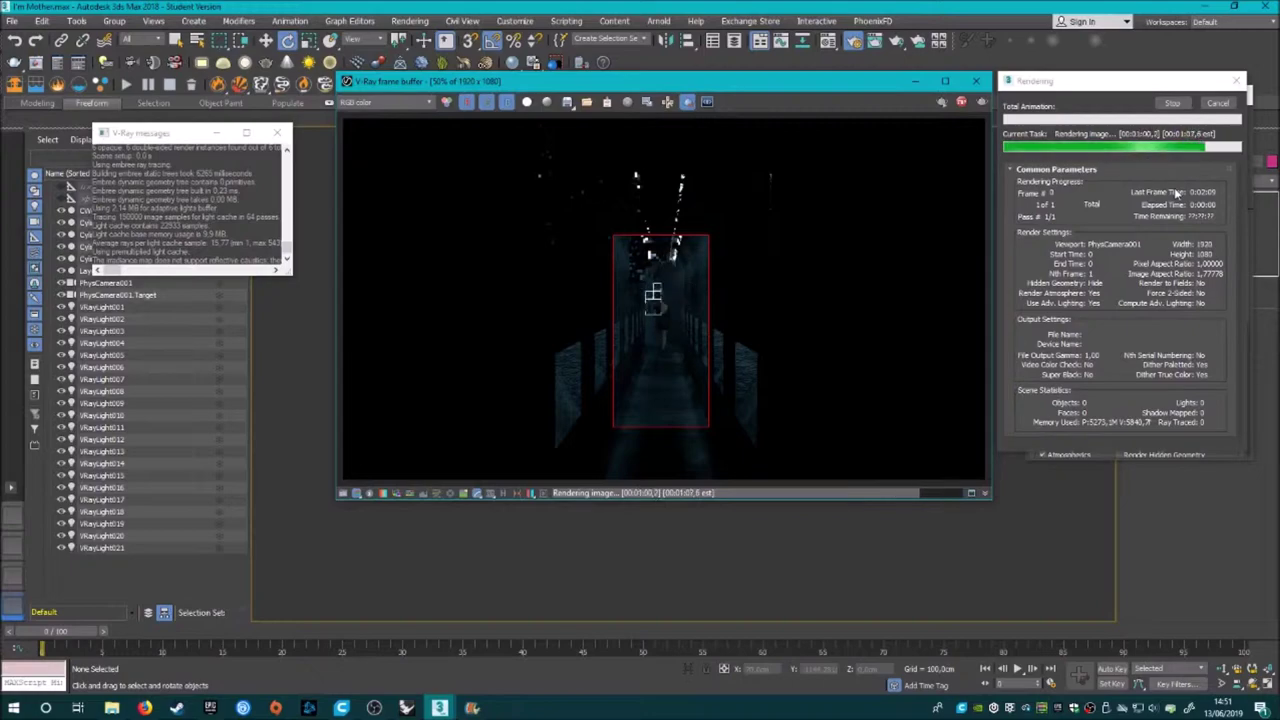
Select the V-Ray ceiling strip lights using the Lights-only selection filter.
{"action": "scroll", "coordinate": [660, 290], "scroll_direction": "up", "scroll_amount": 5}
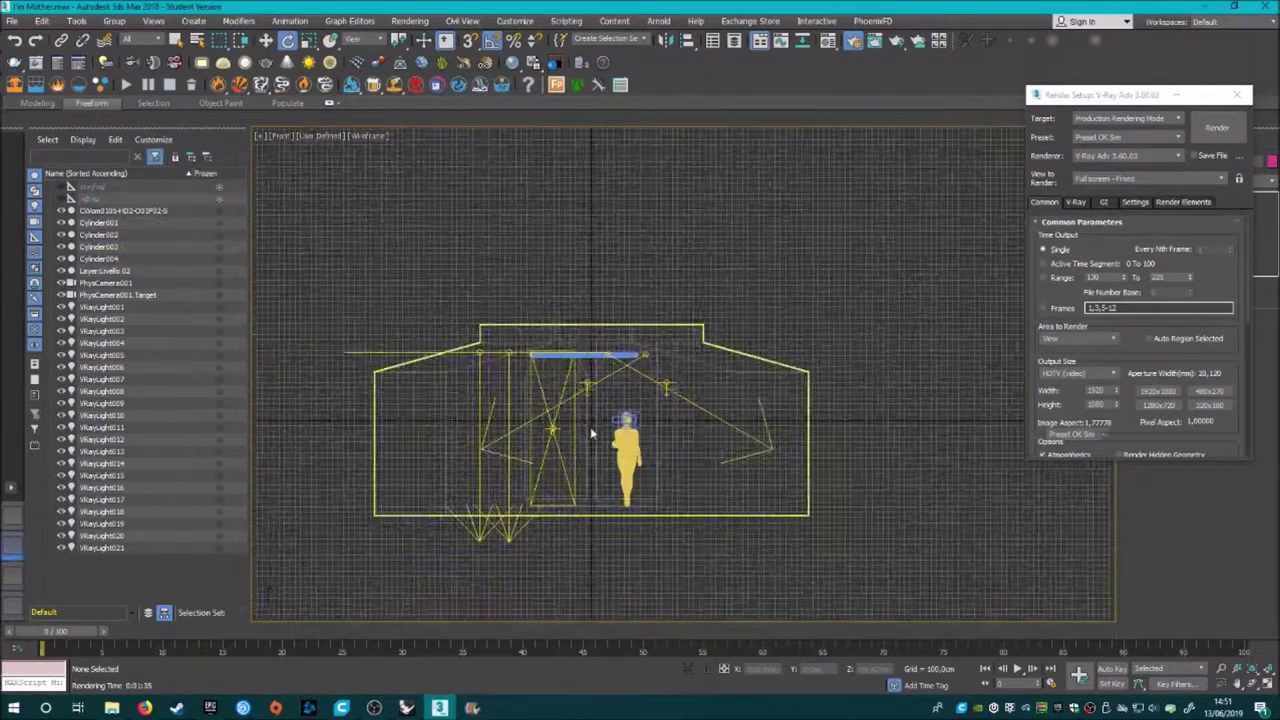
{"action": "scroll", "coordinate": [610, 400], "scroll_direction": "up", "scroll_amount": 5}
{"action": "left_click", "coordinate": [140, 39]}
{"action": "left_click", "coordinate": [140, 82]}
{"action": "left_click", "coordinate": [102, 306]}
{"action": "left_click", "coordinate": [102, 486], "text": "shift"}
{"action": "key", "text": "w"}
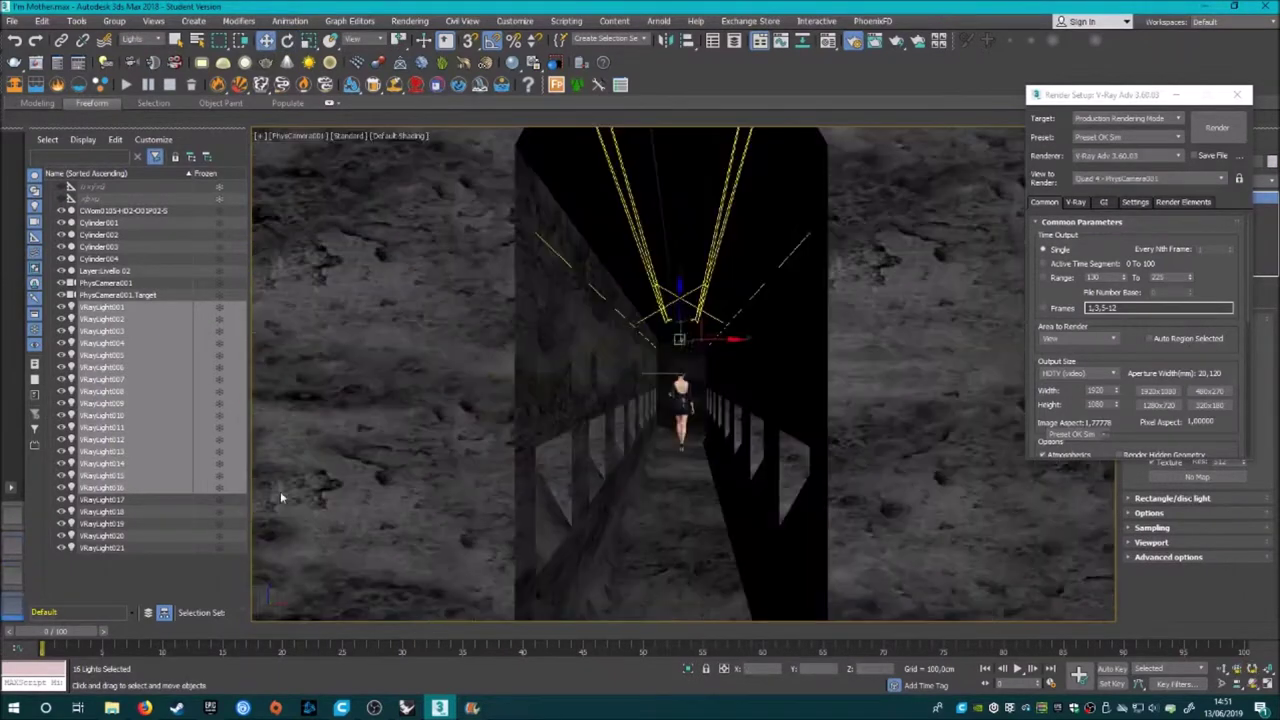
Use the V-Ray Bucket image sampler, render the corridor, and save it as JPEG.
{"action": "left_click", "coordinate": [1075, 201]}
{"action": "left_click", "coordinate": [1063, 363]}
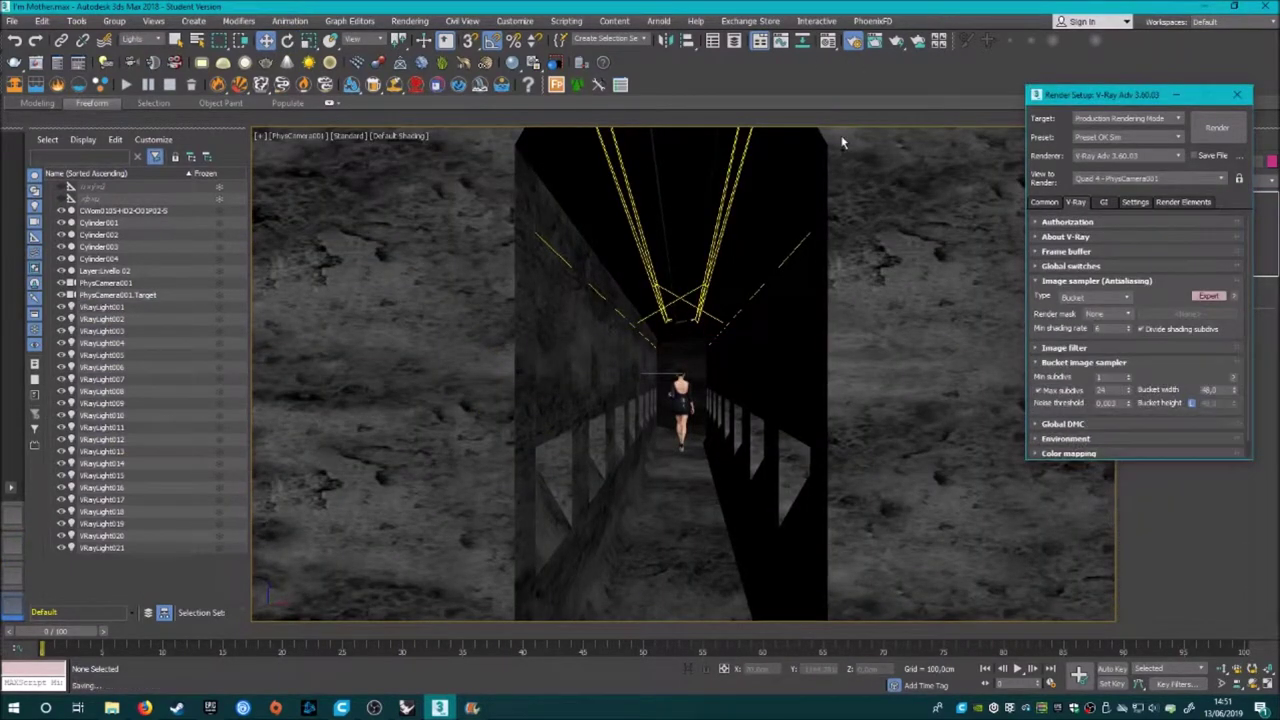
{"action": "key", "text": "shift+q"}
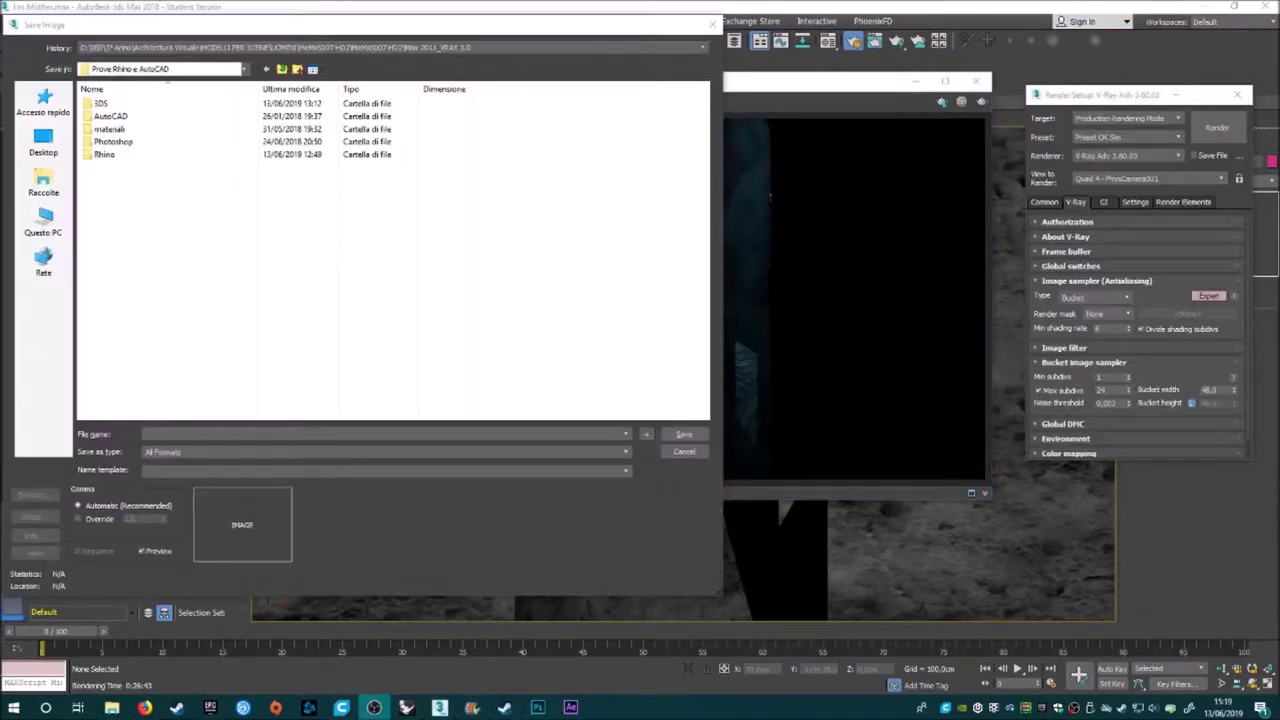
{"action": "left_click", "coordinate": [200, 452]}
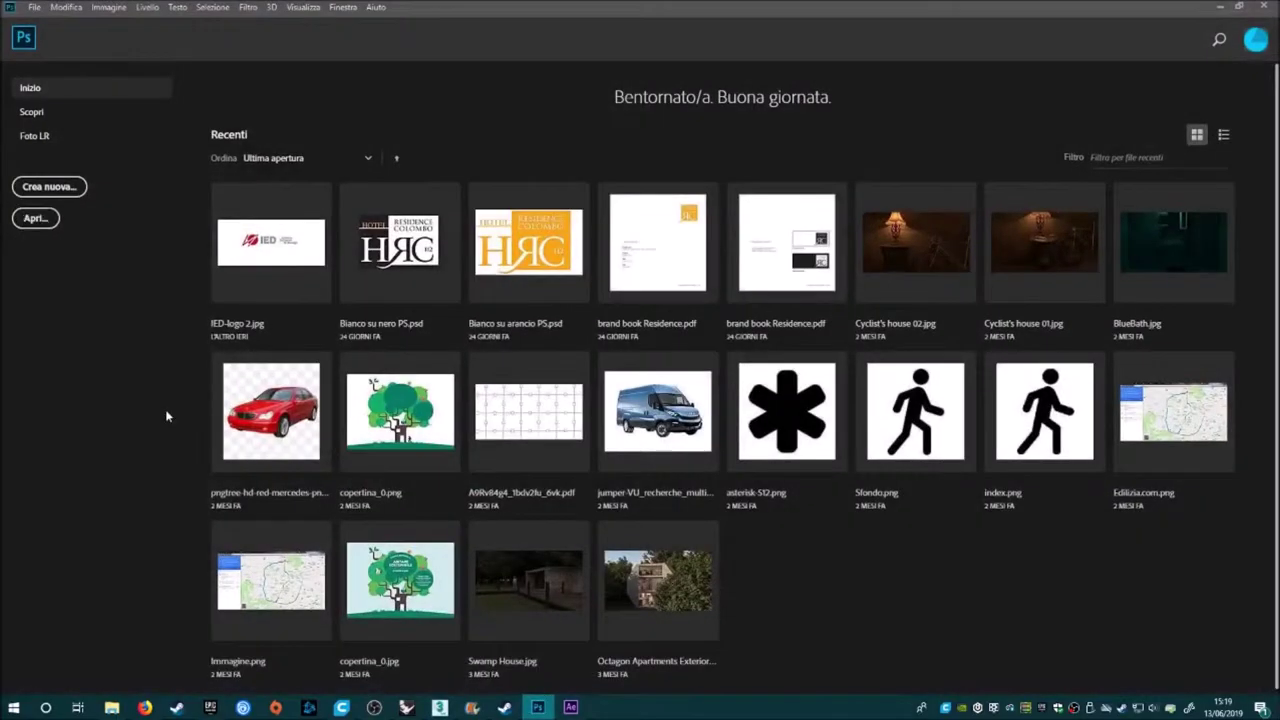
Open I'm Mother.jpg and duplicate the image onto a new layer, Livello 1.
{"action": "scroll", "coordinate": [295, 250], "scroll_direction": "up", "scroll_amount": 2}
{"action": "scroll", "coordinate": [295, 250], "scroll_direction": "up", "scroll_amount": 2}
{"action": "double_click", "coordinate": [155, 139]}
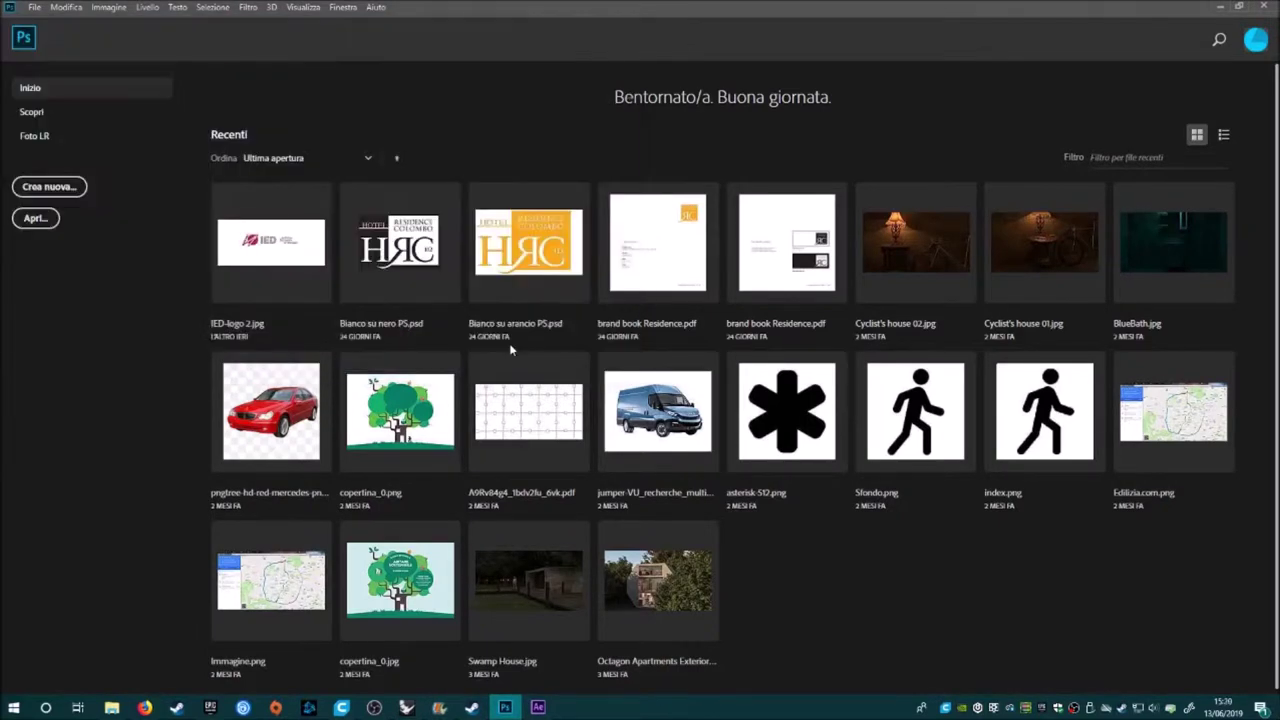
{"action": "key", "text": "ctrl+j"}
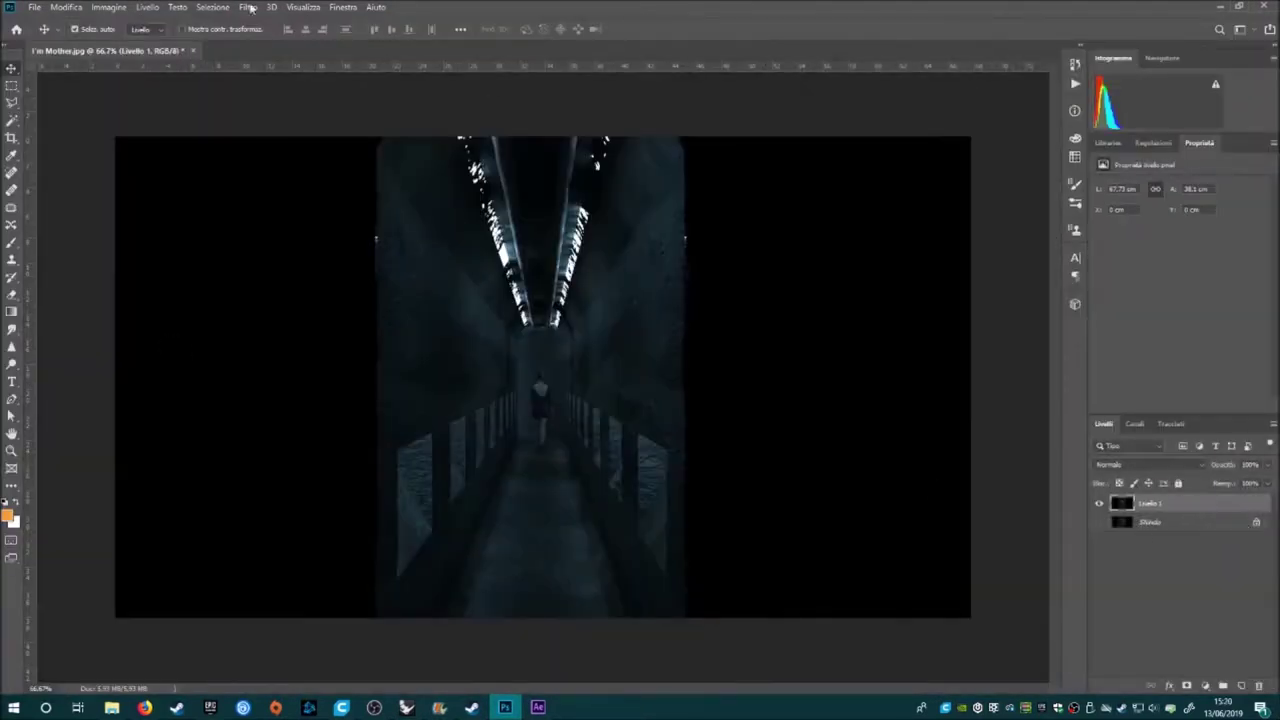
Grade Livello 1 with Camera Raw: adjusted temperature, clarity +30, contrast +10.
{"action": "key", "text": "ctrl+shift+a"}
{"action": "left_click", "coordinate": [768, 516]}
{"action": "left_click_drag", "start_coordinate": [972, 256], "coordinate": [980, 327]}
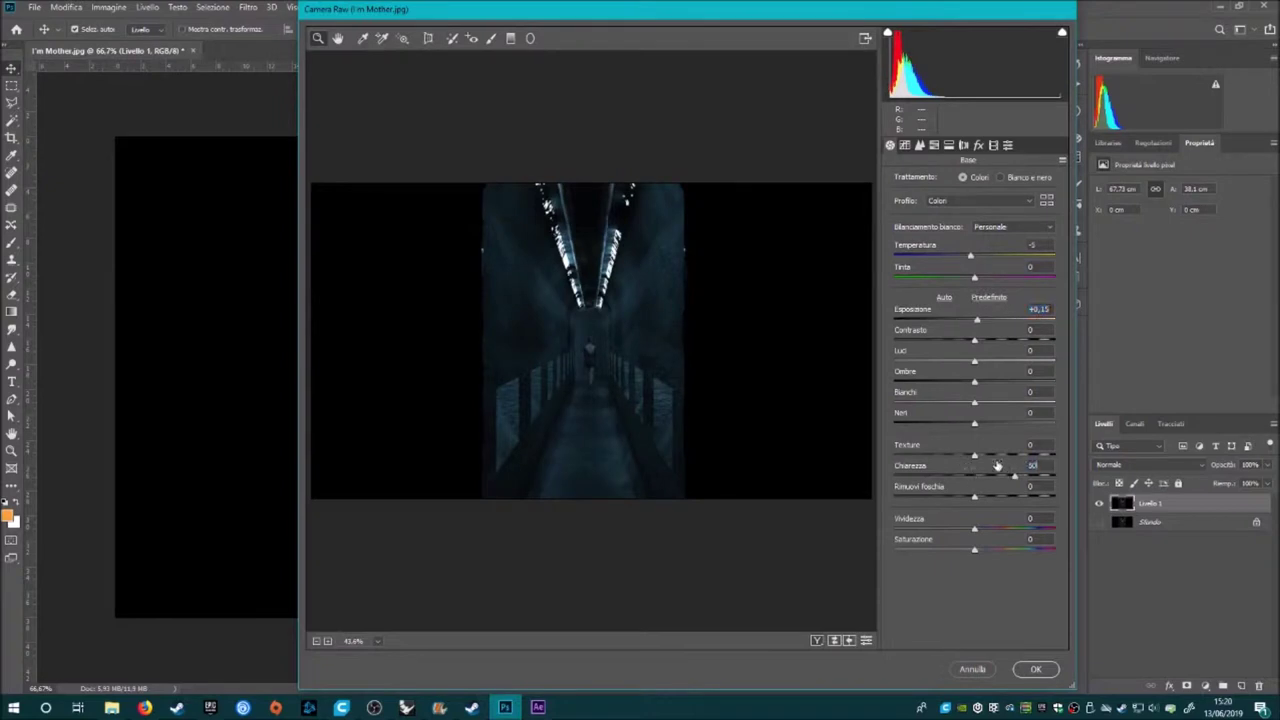
{"action": "left_click_drag", "start_coordinate": [997, 466], "coordinate": [998, 466]}
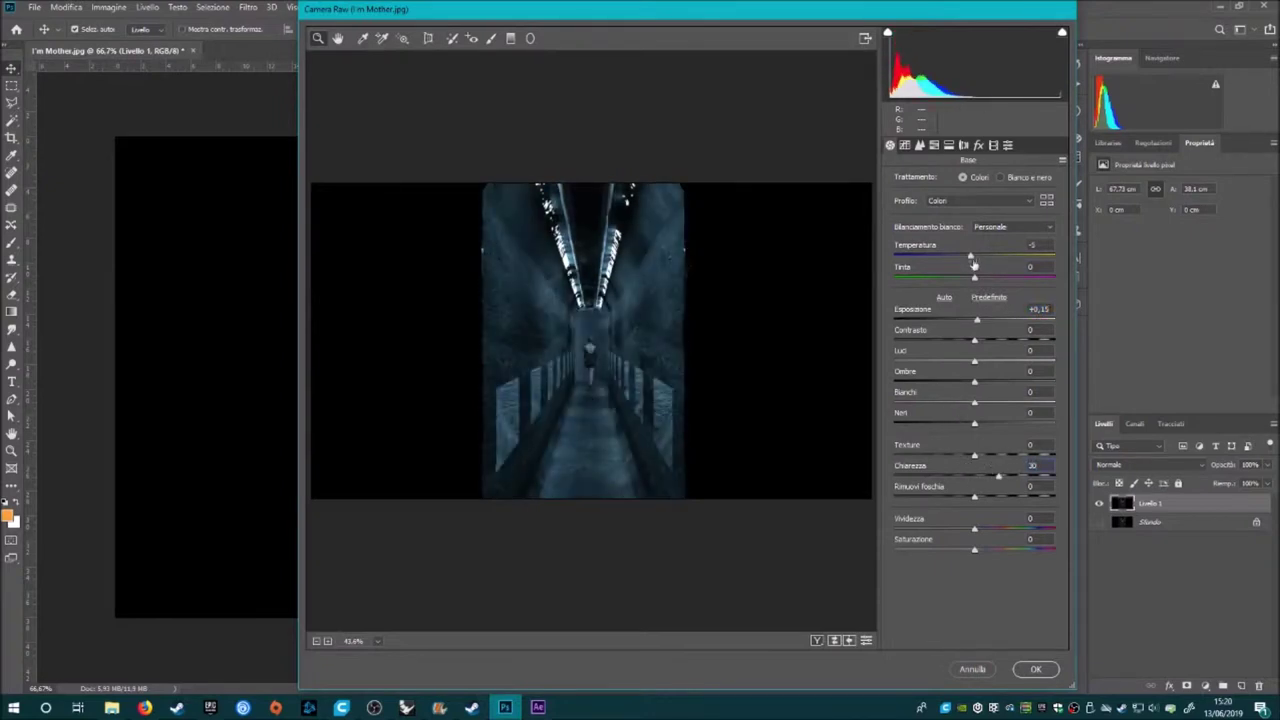
{"action": "left_click_drag", "start_coordinate": [975, 340], "coordinate": [982, 390]}
{"action": "left_click", "coordinate": [1036, 669]}
{"action": "left_click", "coordinate": [1100, 504]}
{"action": "left_click", "coordinate": [1100, 504]}
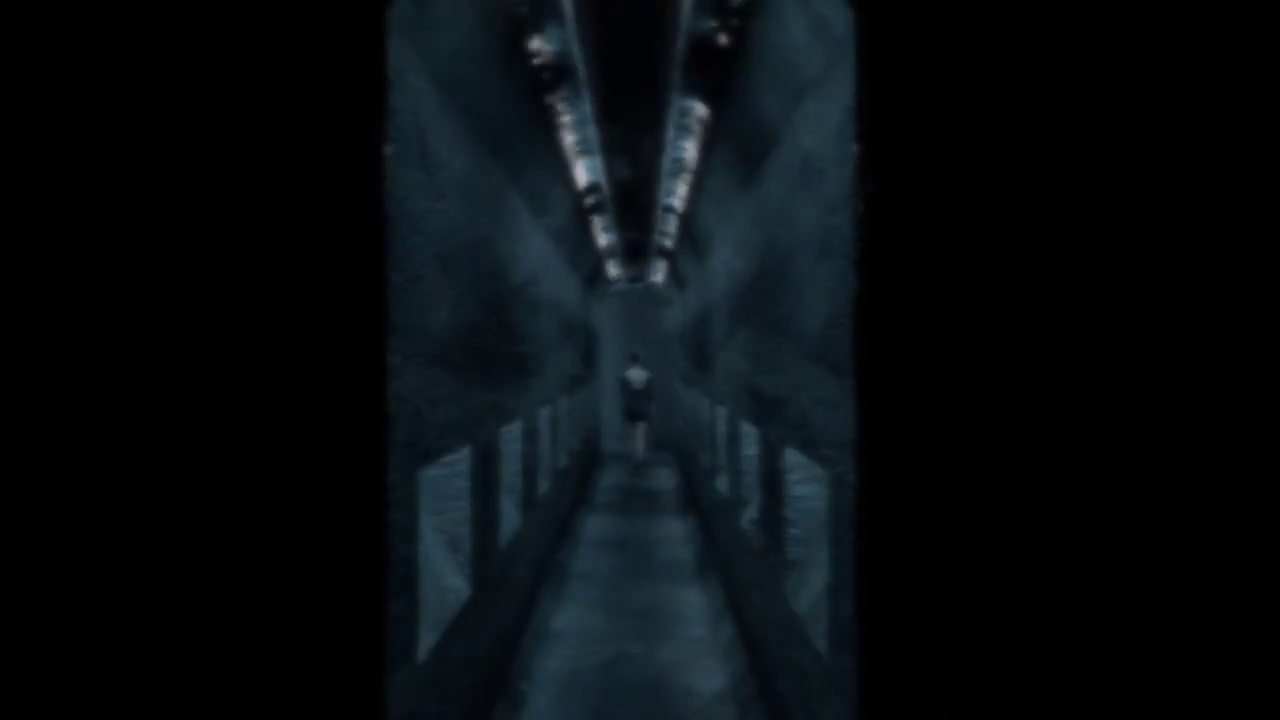